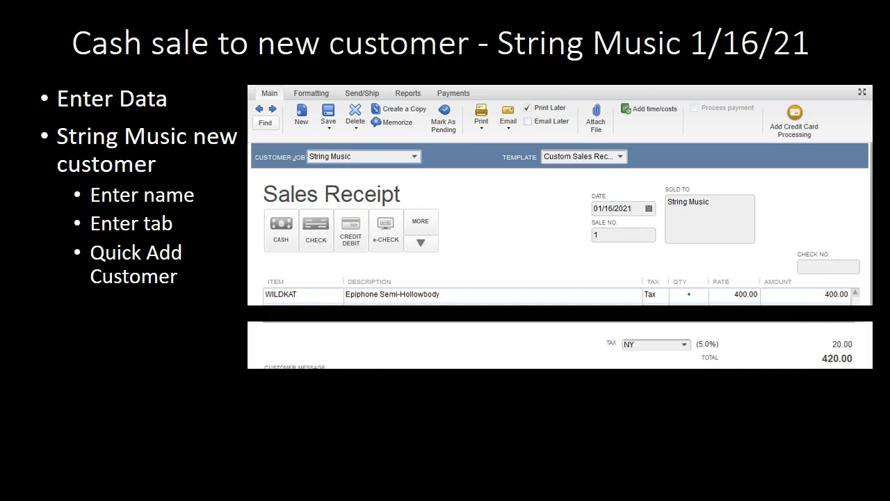
Step: In the Calculator, work out the 5% sales tax on 400 and add the 400 sale price to it
left_click_drag(1, 150, 208, 120)
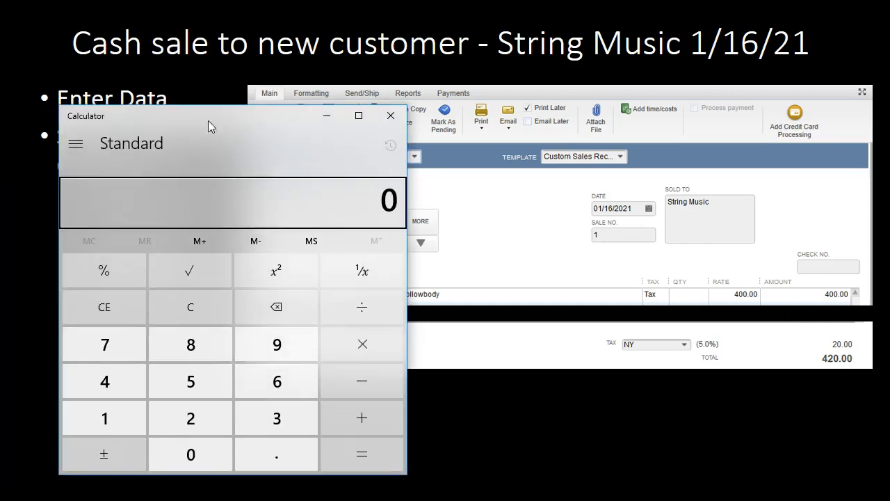
left_click_drag(61, 107, 204, 116)
left_click(271, 312)
type("400")
type("*.05")
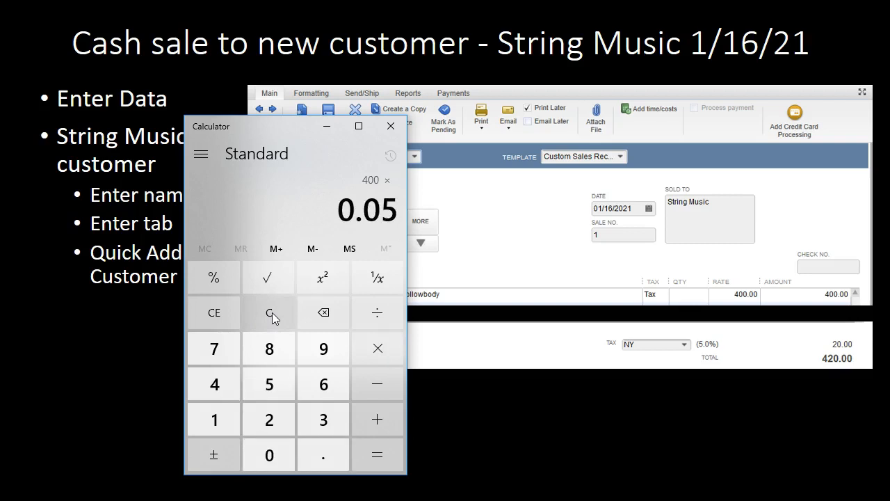
key("Return")
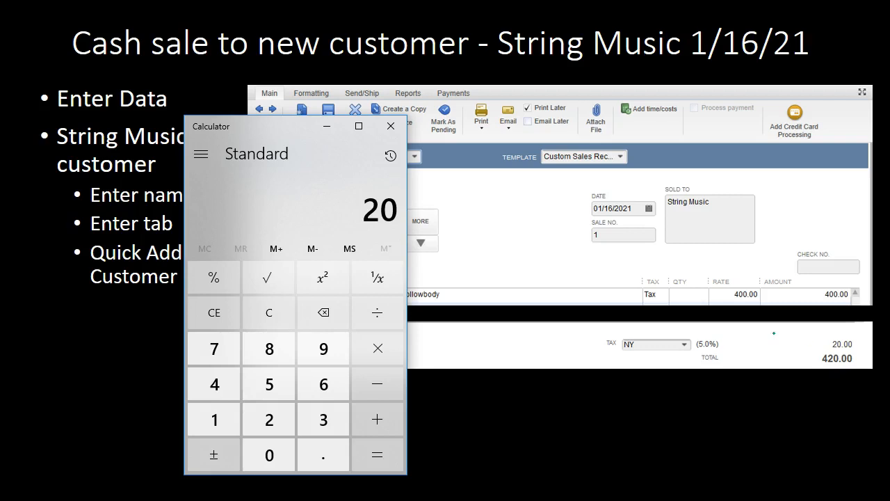
key("plus")
type("400")
key("Return")
left_click(326, 126)
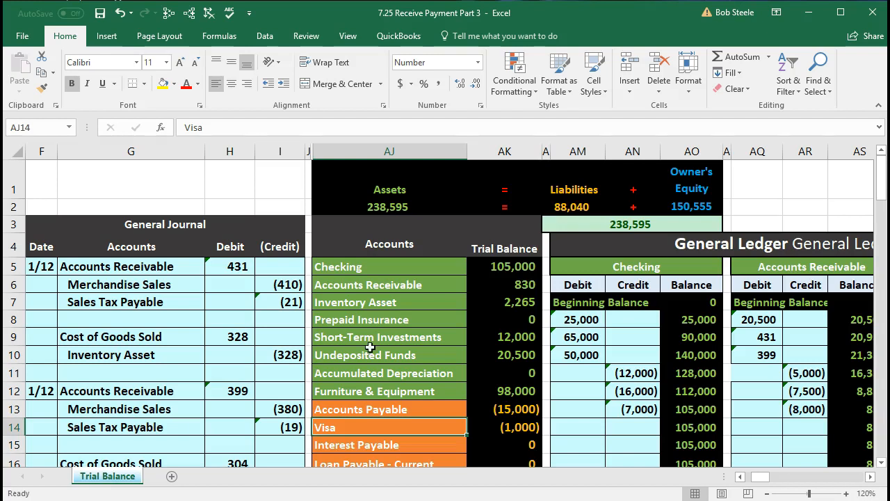
Step: In Excel, copy the Undeposited Funds account name from cell AJ10 of the trial balance
left_click(407, 285)
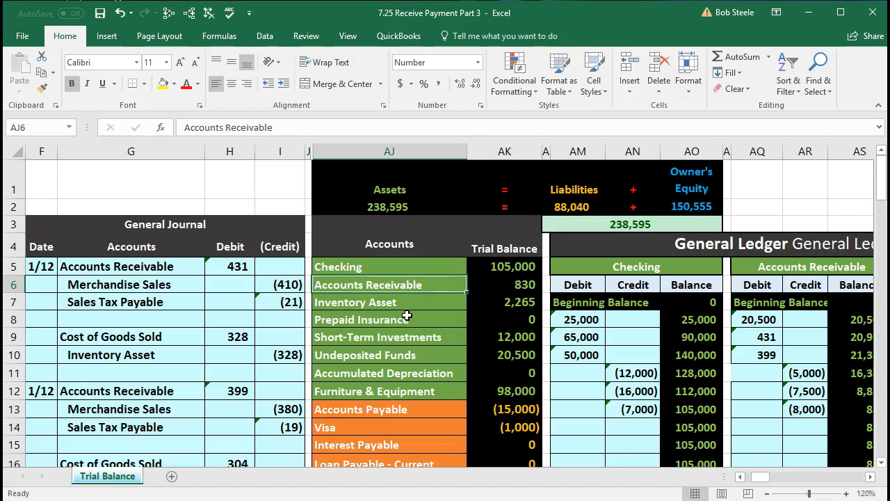
left_click(405, 267)
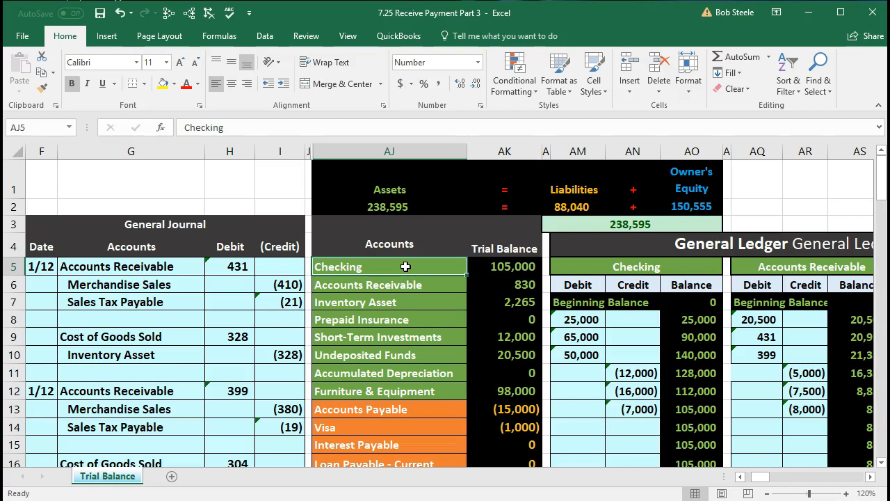
left_click(431, 354)
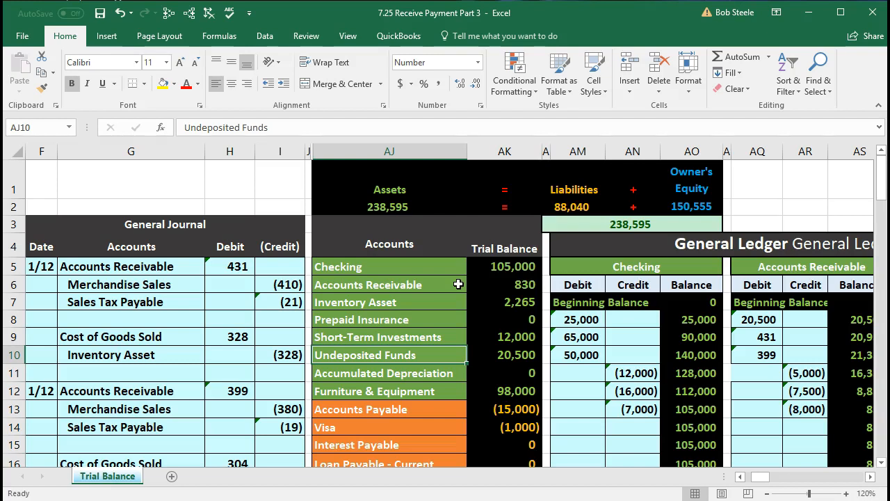
left_click_drag(445, 357, 480, 358)
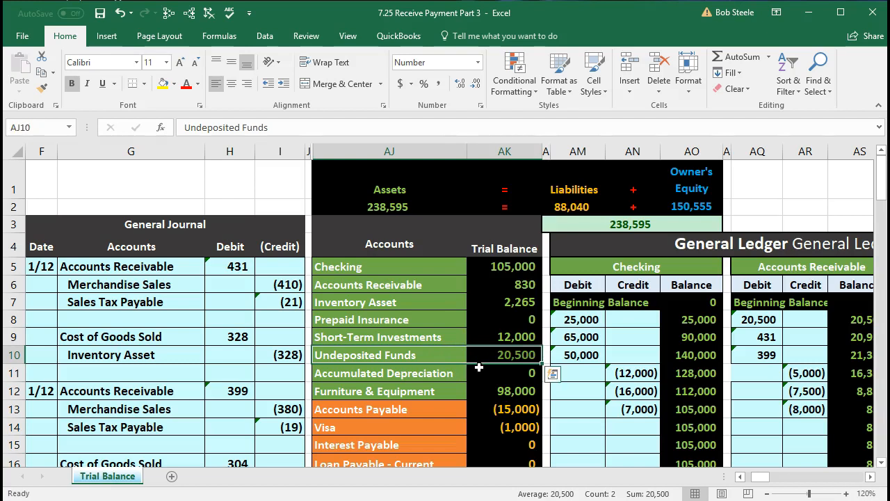
left_click(428, 355)
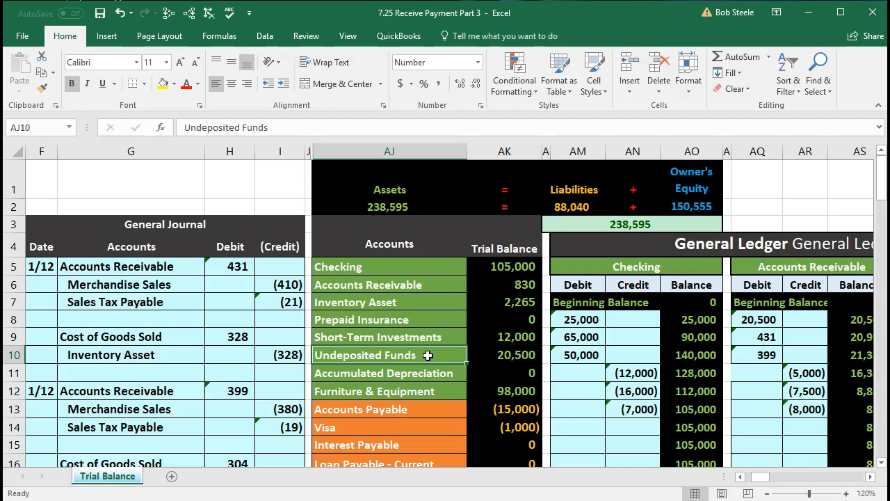
right_click(428, 355)
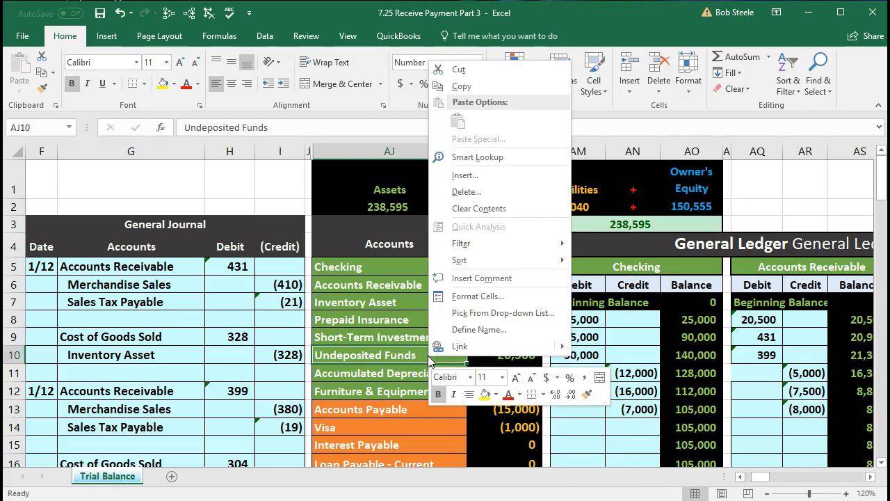
left_click(439, 93)
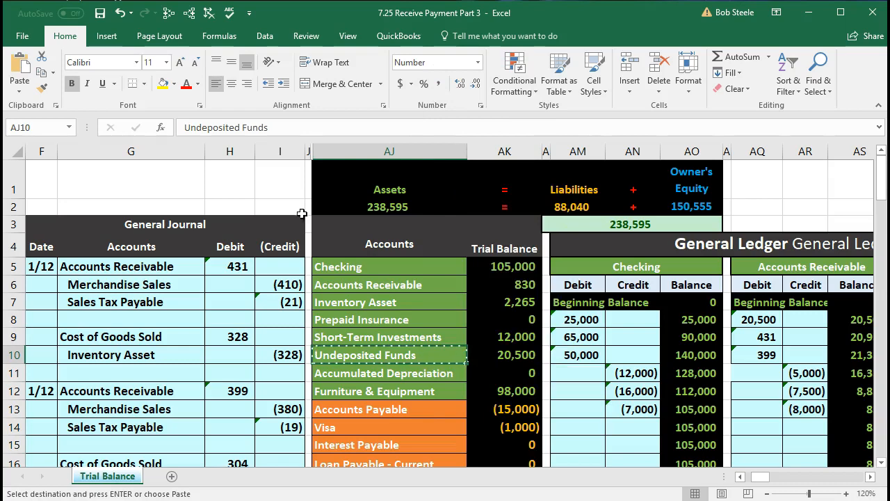
Step: Start a new general journal entry below the last one by entering the date 1/16 in cell F28
scroll(255, 323, "down", 7)
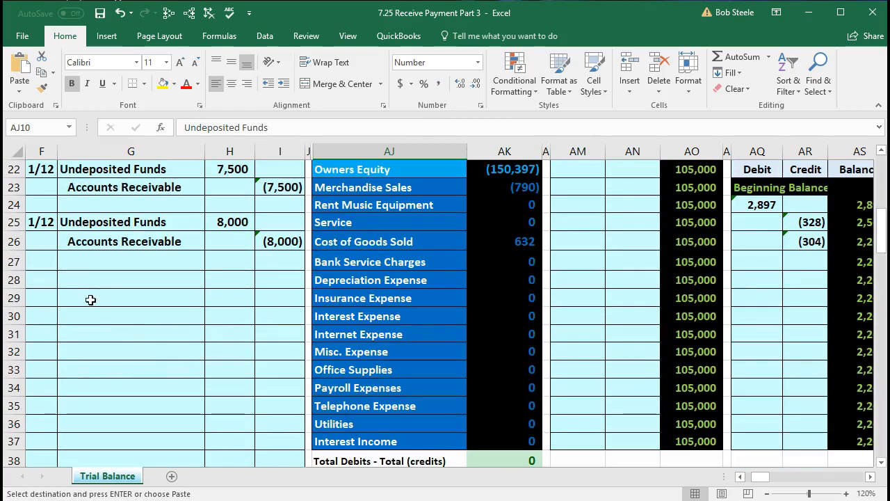
left_click(48, 278)
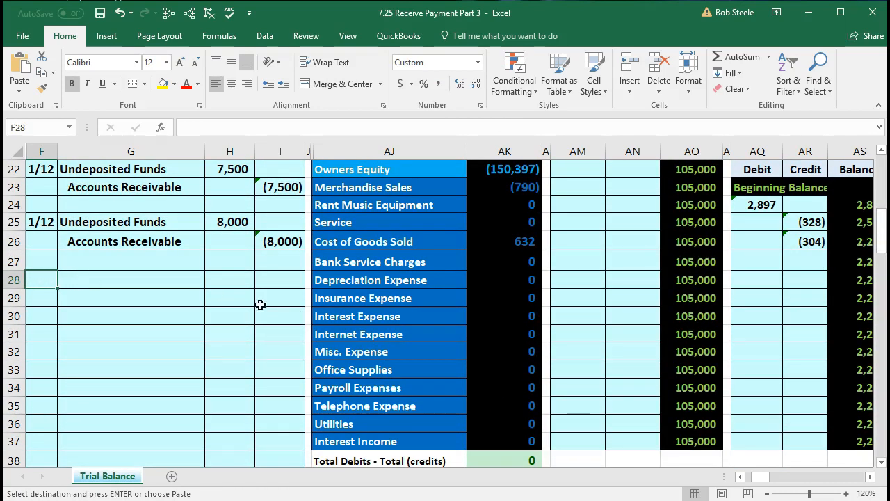
type("1/16")
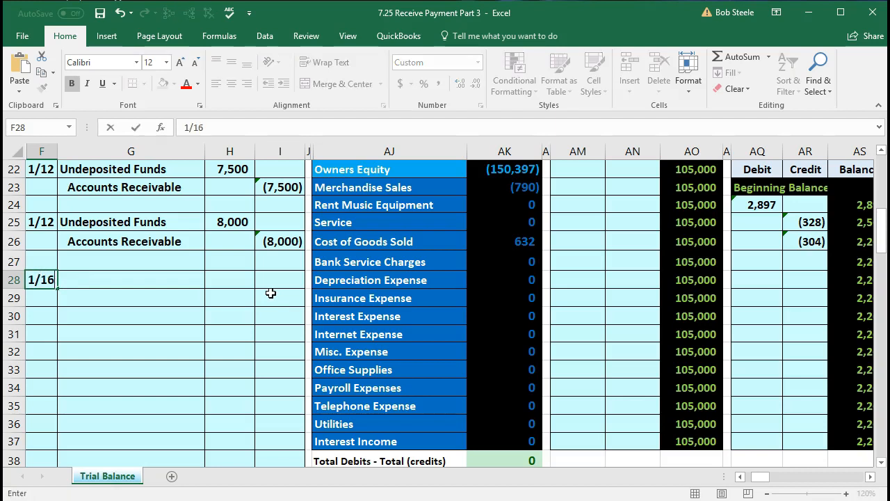
key("Return")
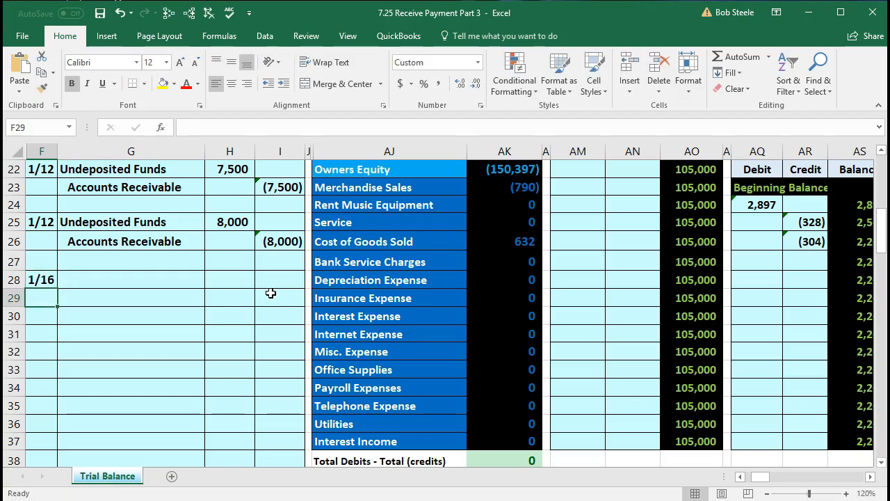
Step: Paste the copied Undeposited Funds name as values into cell G28 and select the debit cell H28
left_click(146, 278)
right_click(146, 278)
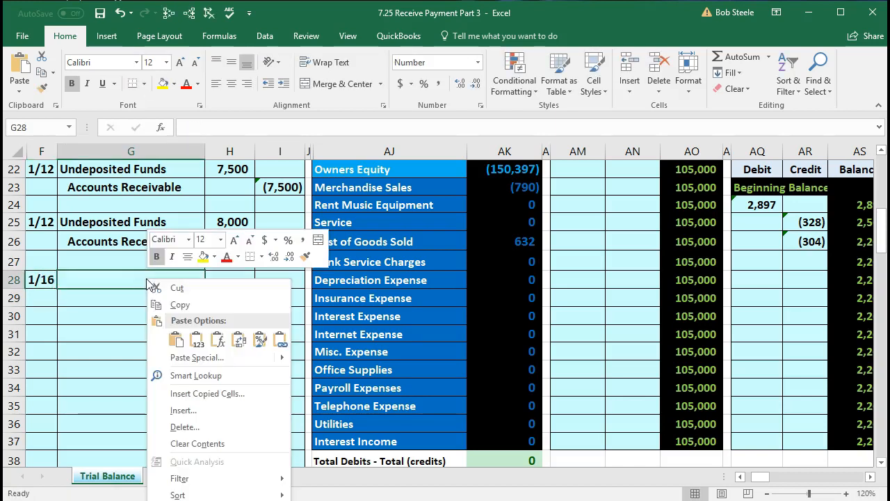
left_click(197, 339)
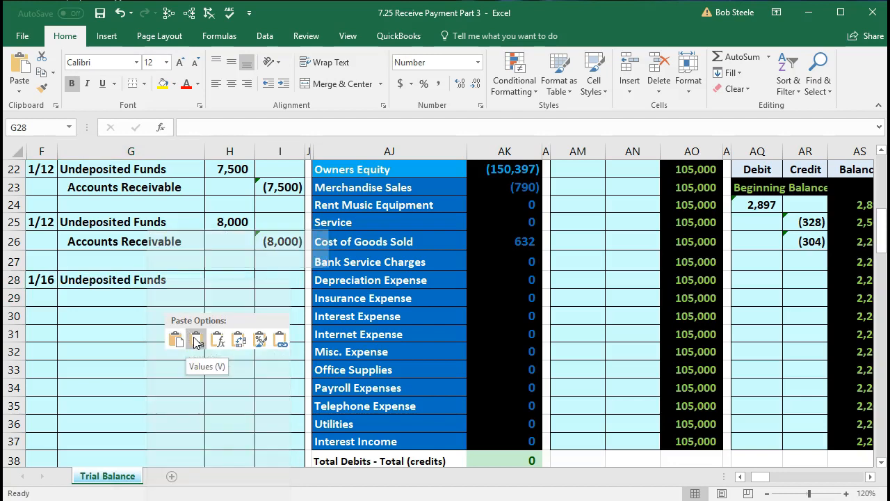
left_click(215, 280)
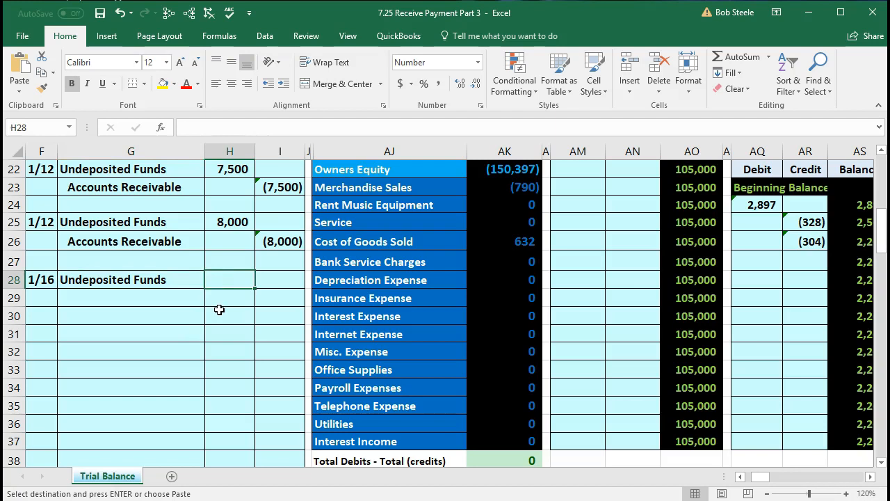
Step: Switch to the Calculator, multiply 400 by 0.05 for the sales tax, and add 400 to the result
key("alt+Tab")
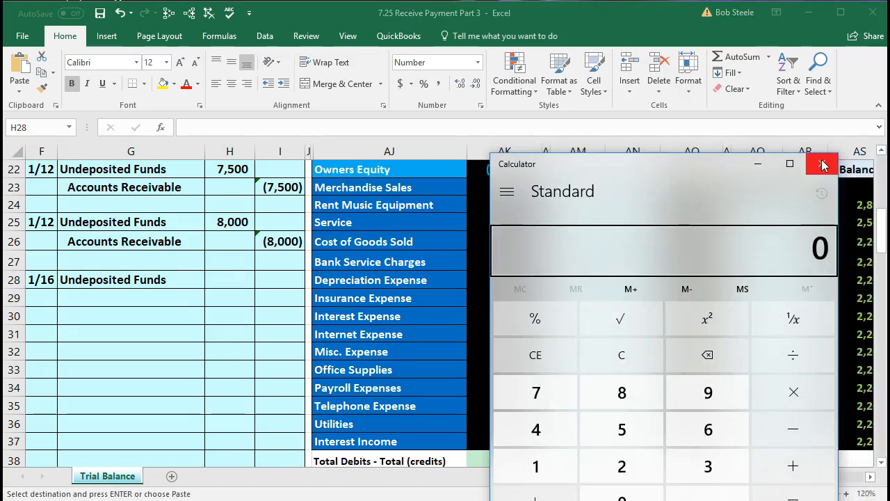
left_click_drag(833, 154, 713, 143)
left_click(579, 343)
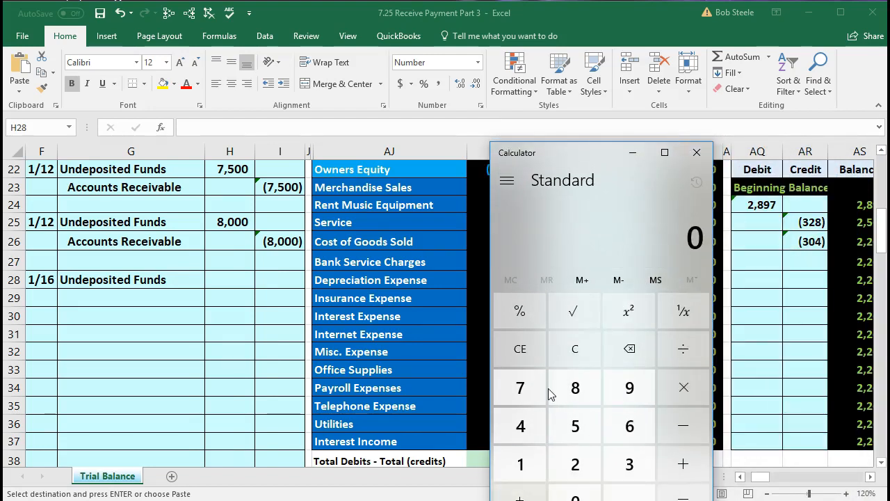
type("400")
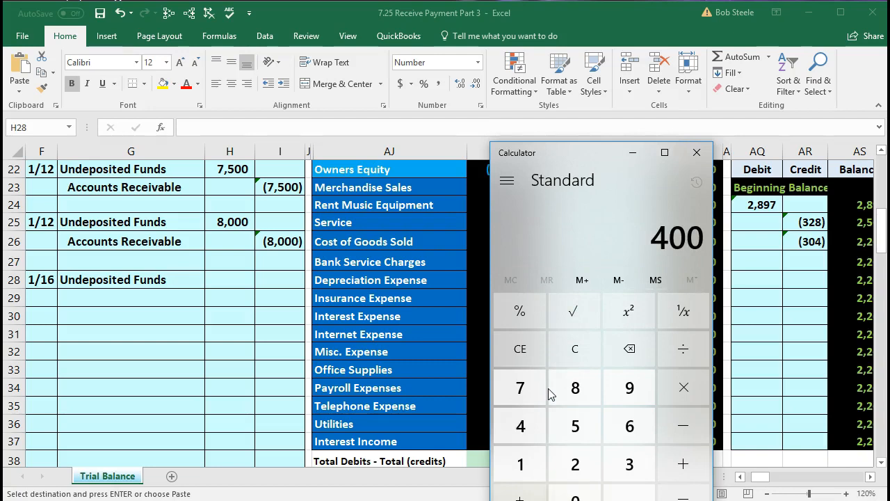
key("asterisk")
type(".0")
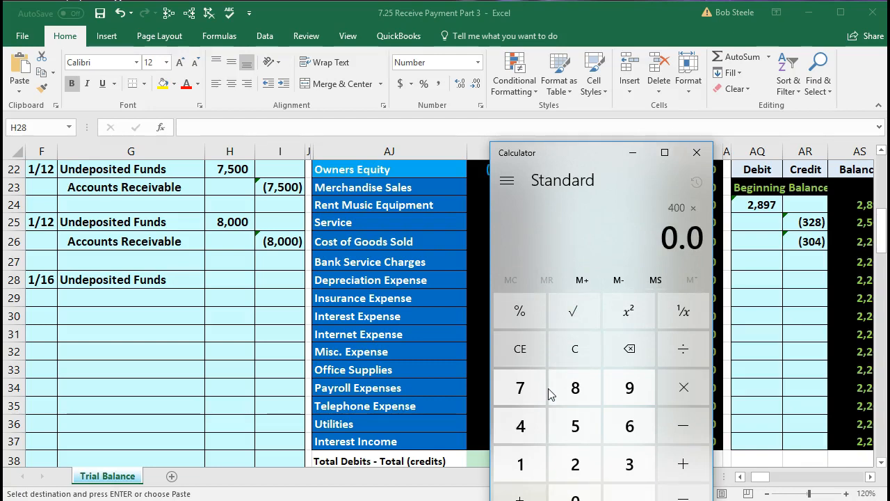
type("5")
key("Return")
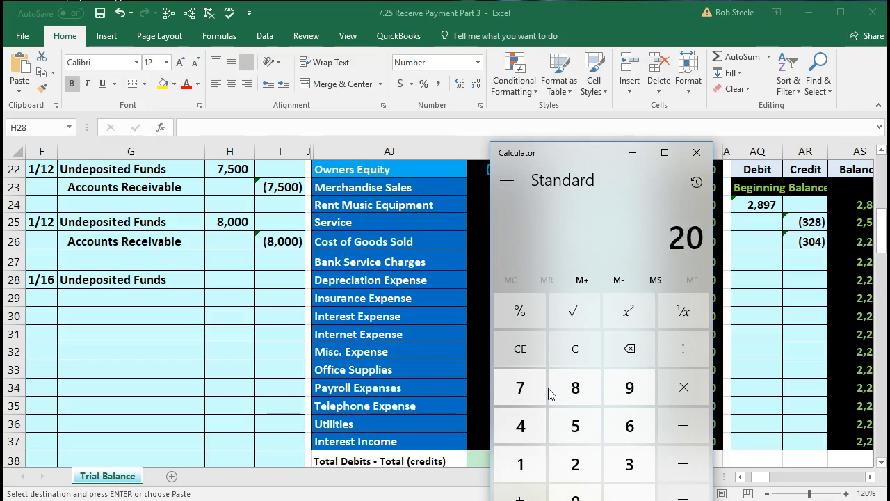
key("plus")
type("400")
key("Return")
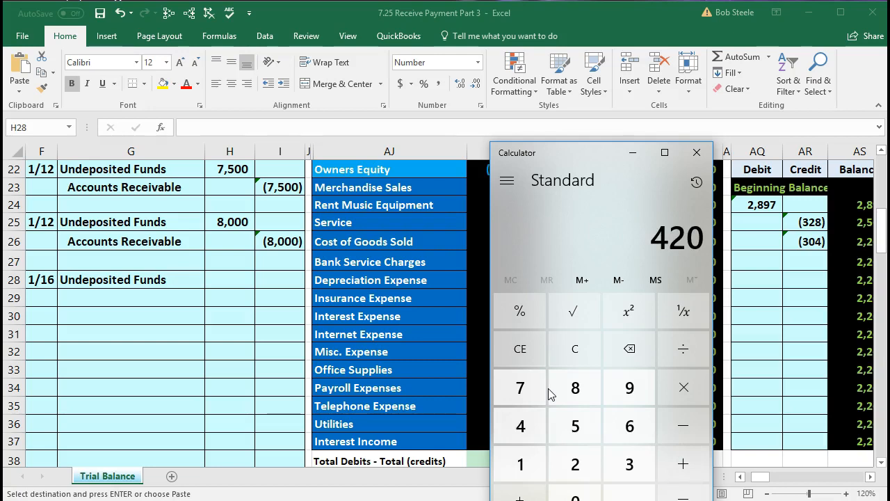
Step: Clear the calculation, multiply 400 by 1.05 to get the tax-inclusive total directly, and minimize the Calculator
left_click(566, 359)
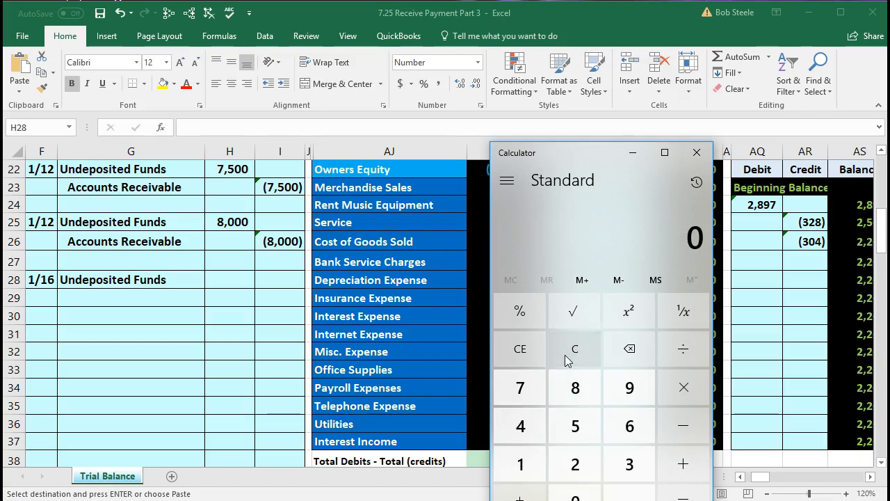
type("400")
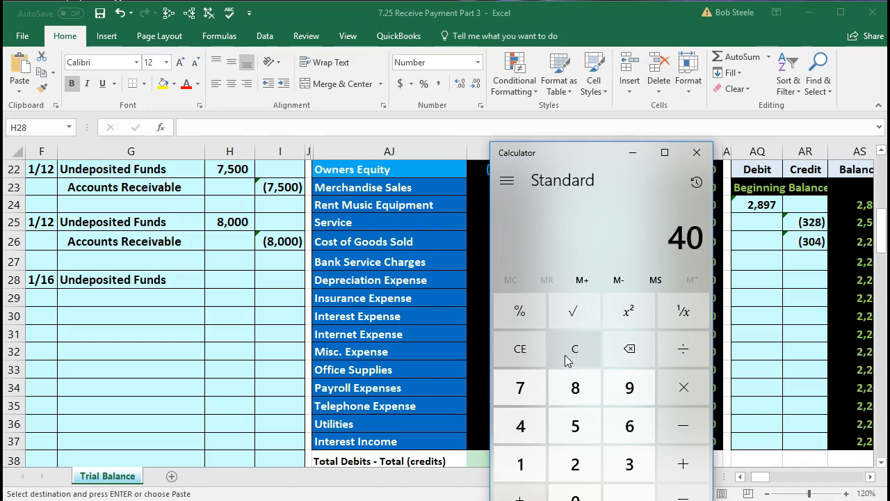
key("asterisk")
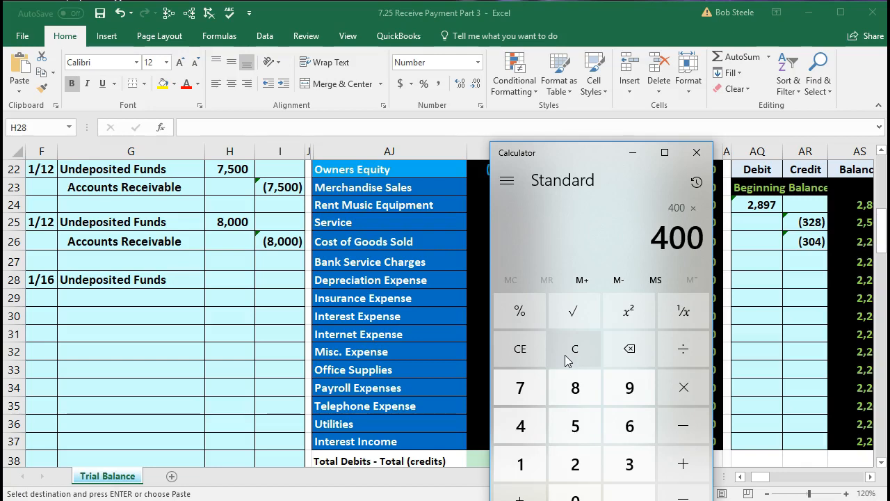
type("1.05")
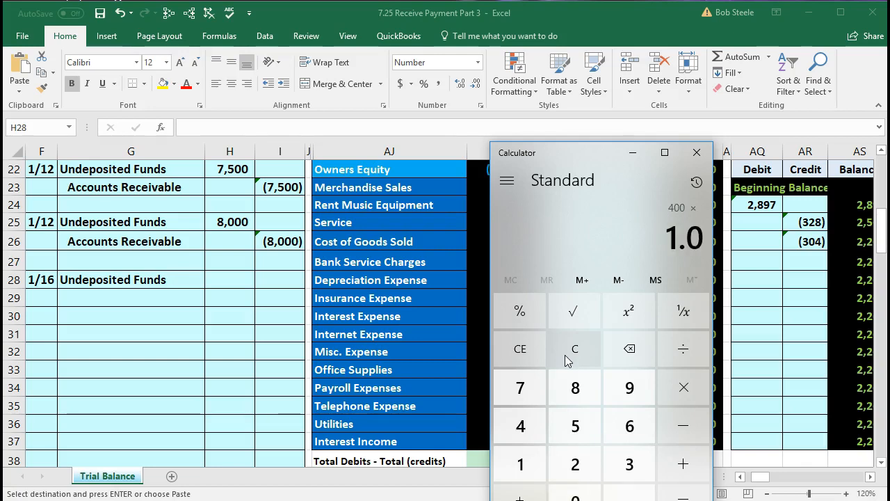
key("Return")
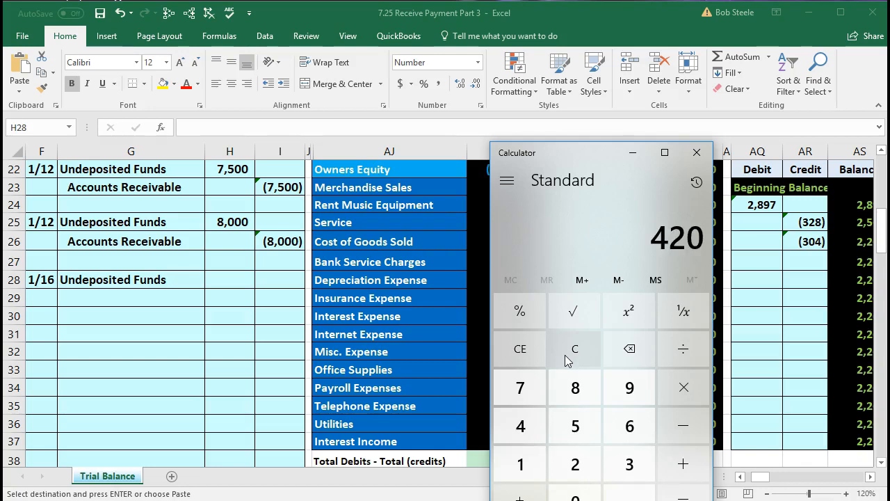
left_click(632, 153)
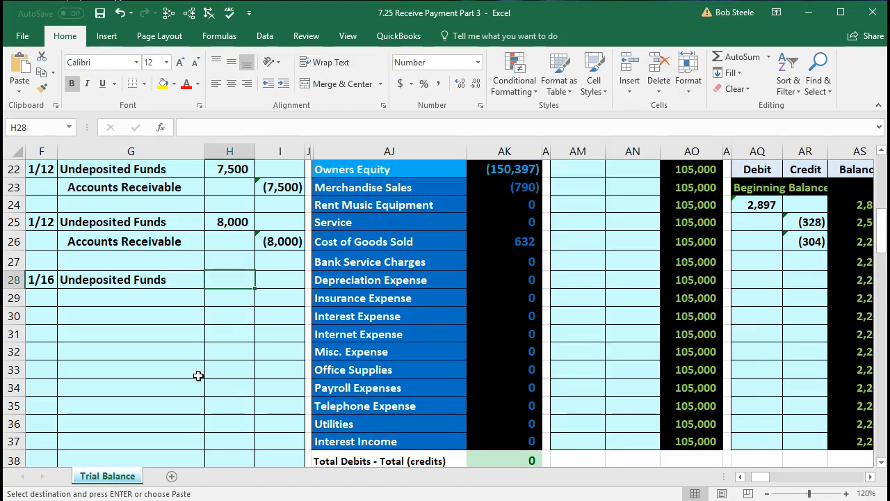
Step: Enter the formula =400*1.05 in H28 as the Undeposited Funds debit and select the next account cell, G29
type("=")
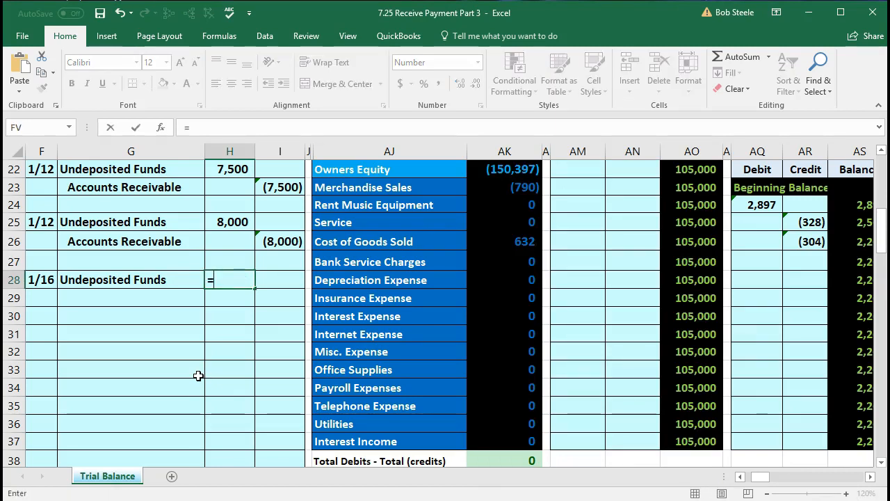
type("400*")
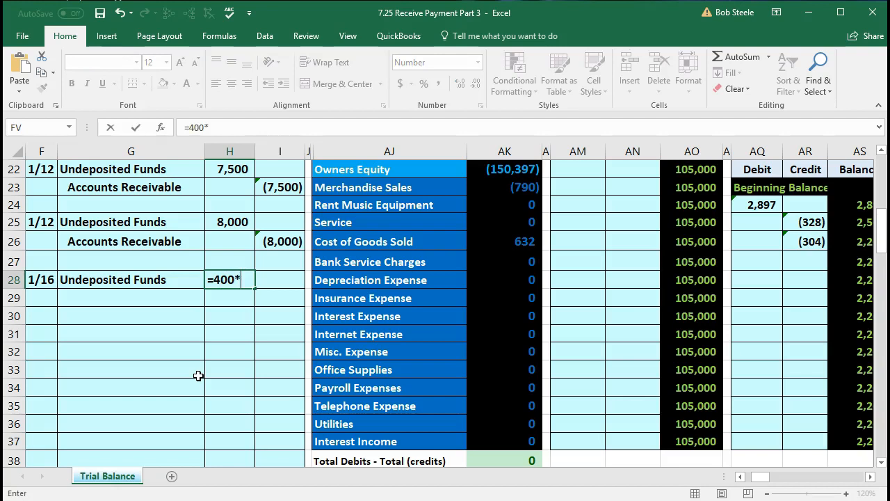
type("1.05")
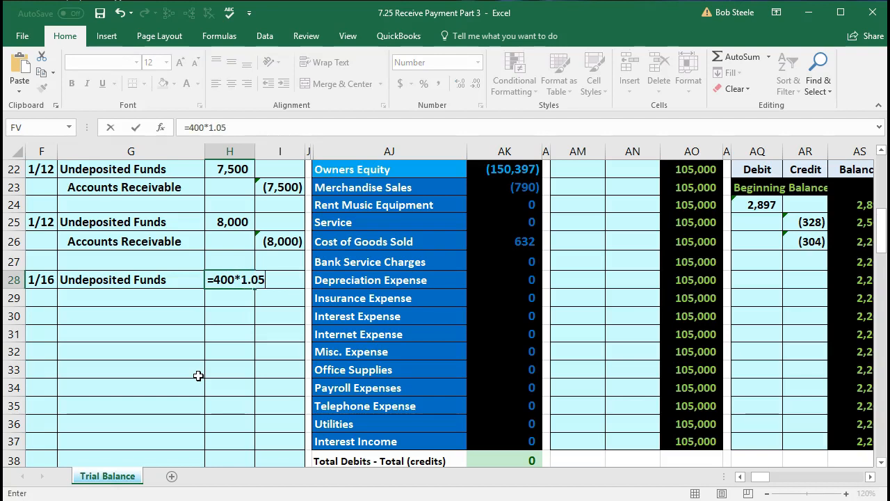
key("Return")
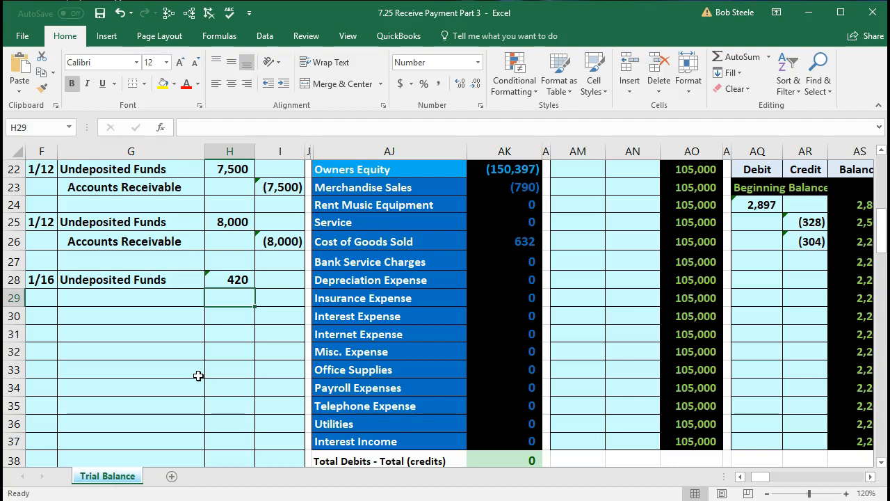
left_click(162, 303)
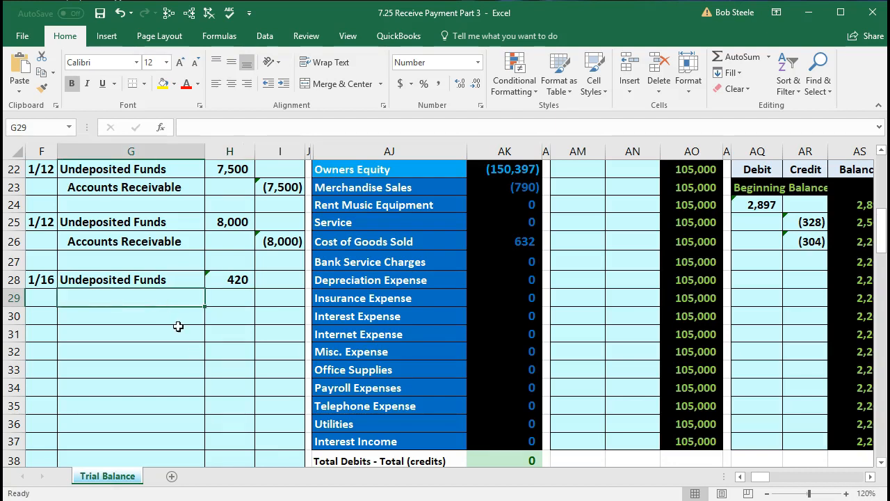
Step: Copy the Merchandise Sales account name from the trial balance and paste it as values into cell G29
left_click(382, 351)
scroll(382, 344, "up", 1)
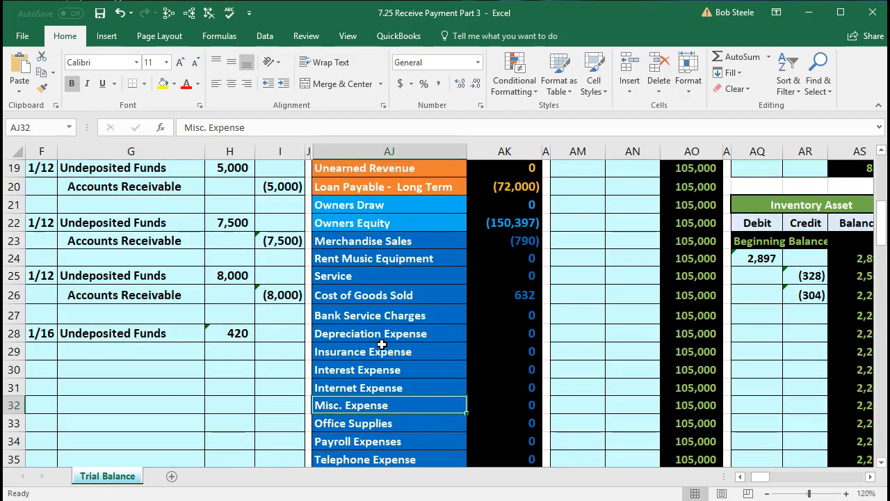
scroll(382, 344, "up", 1)
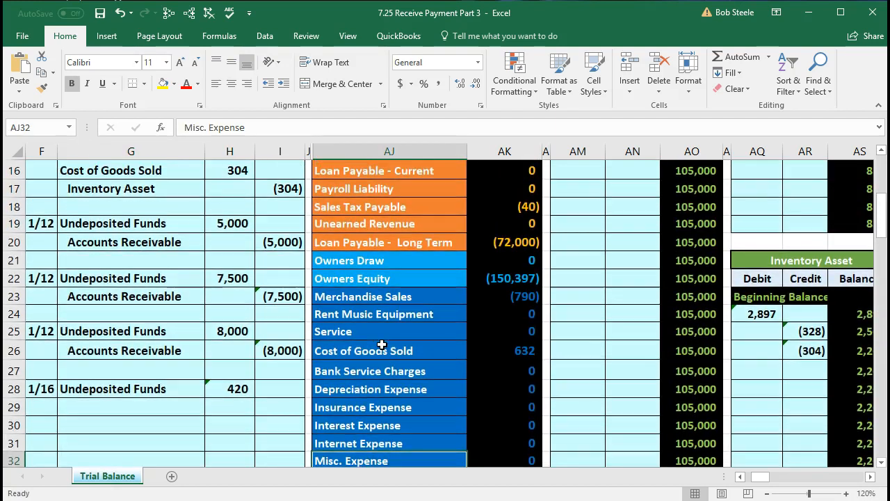
left_click(374, 297)
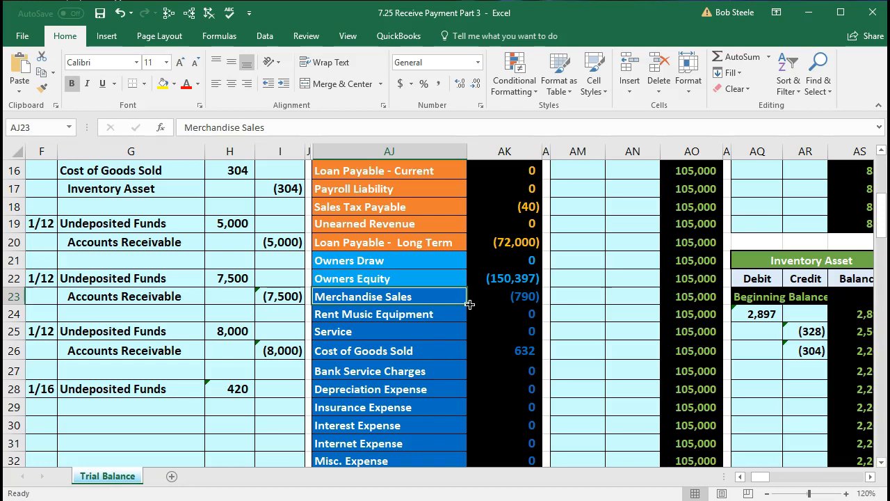
scroll(470, 304, "down", 3)
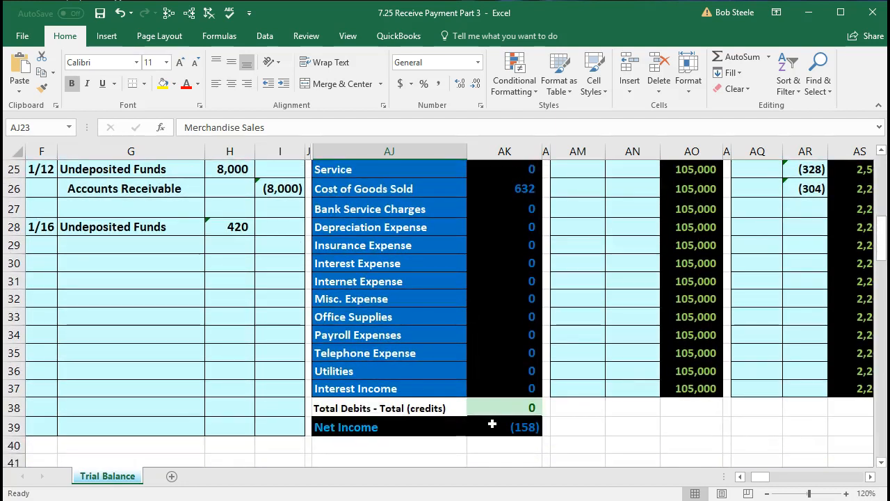
scroll(492, 425, "up", 3)
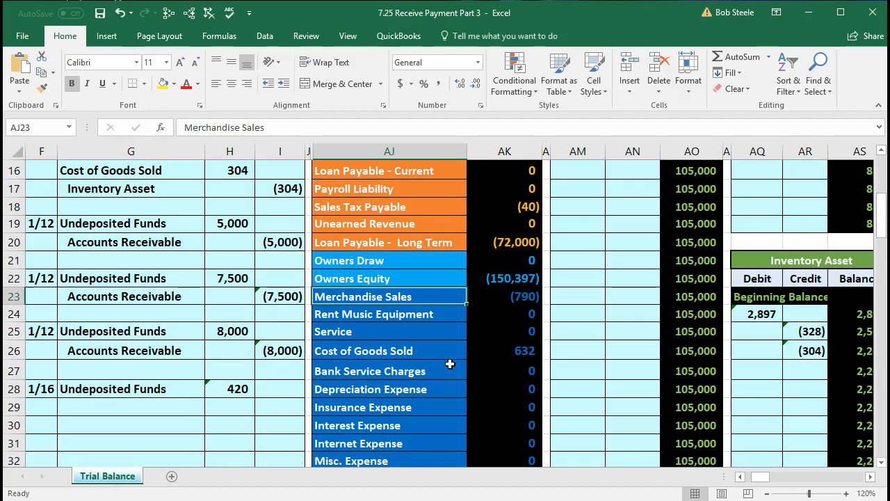
right_click(415, 296)
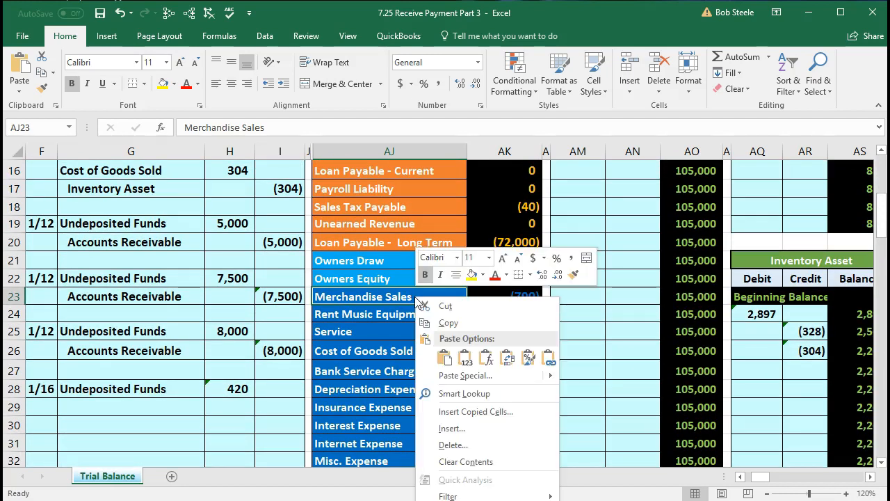
left_click(480, 323)
left_click(181, 407)
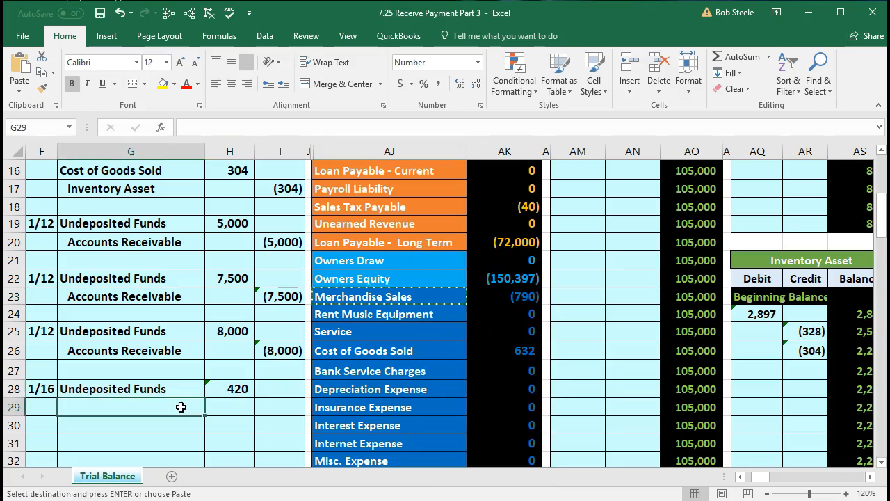
right_click(181, 407)
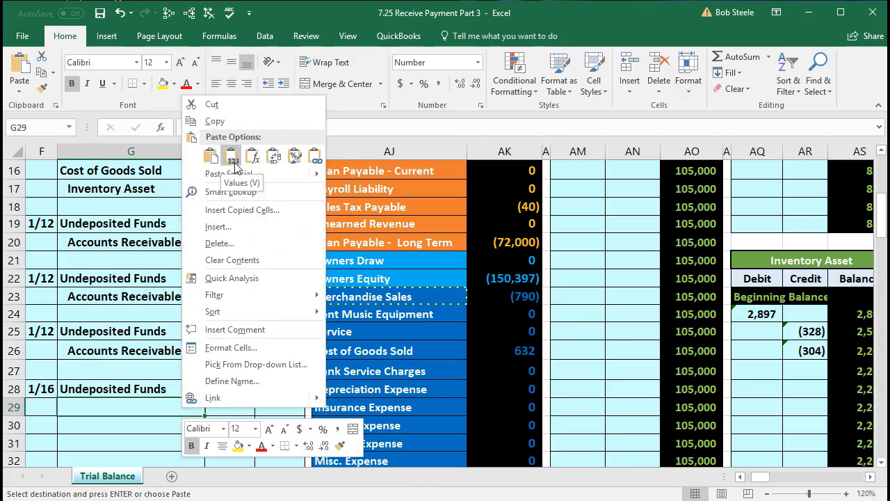
left_click(233, 159)
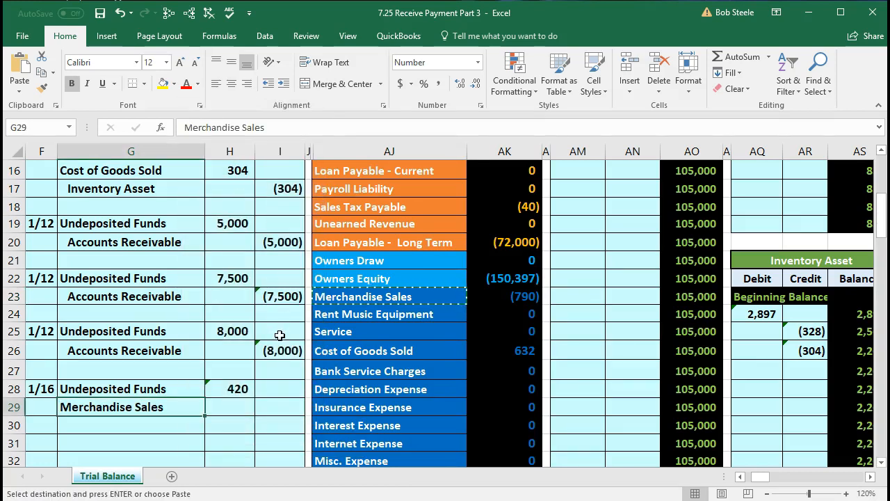
Step: Enter -400 in I29 as the Merchandise Sales credit
left_click(271, 405)
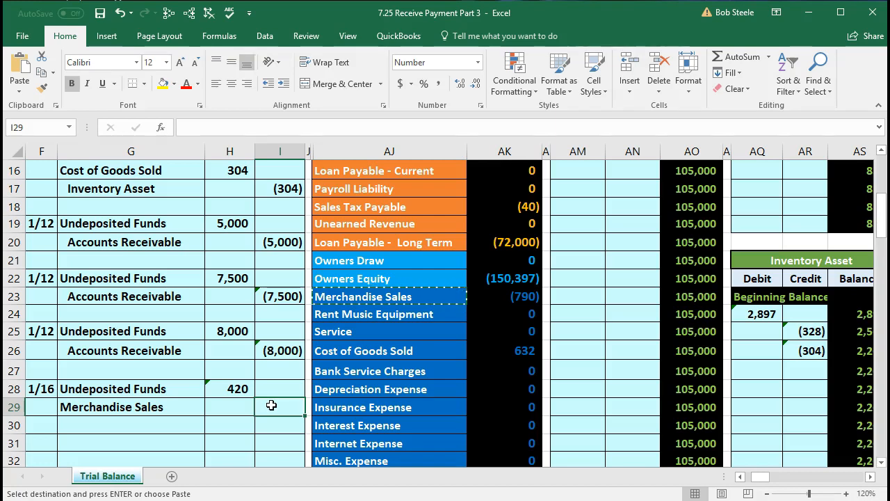
type("-400")
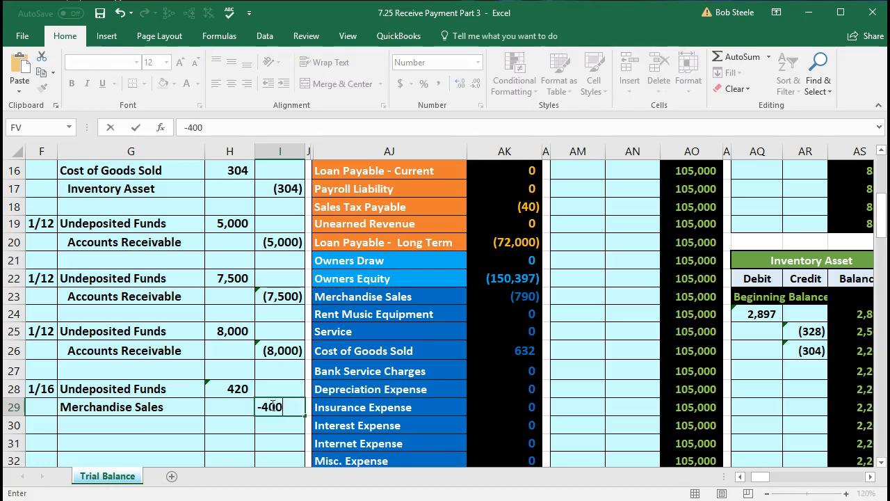
key("Return")
Step: Enter the formula -SUM(H28:I29) in I30 as the balancing sales tax credit, and check the sum of H28:I30
scroll(273, 405, "down", 1)
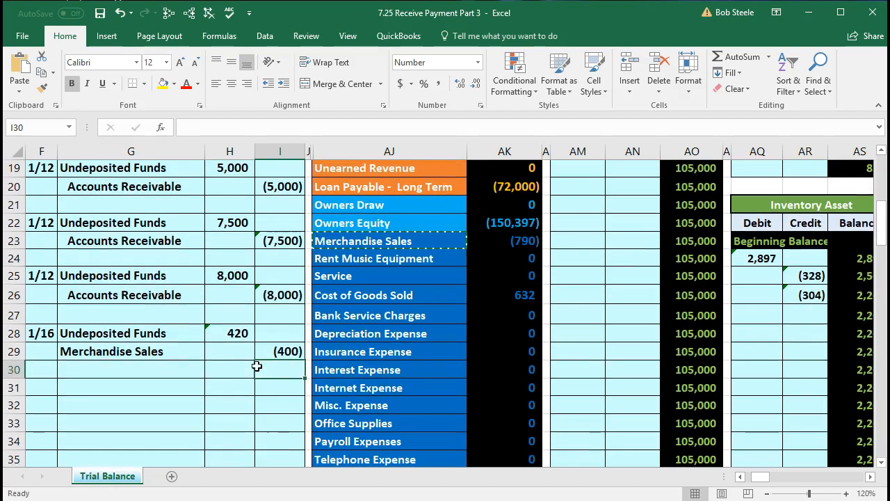
left_click_drag(236, 335, 266, 351)
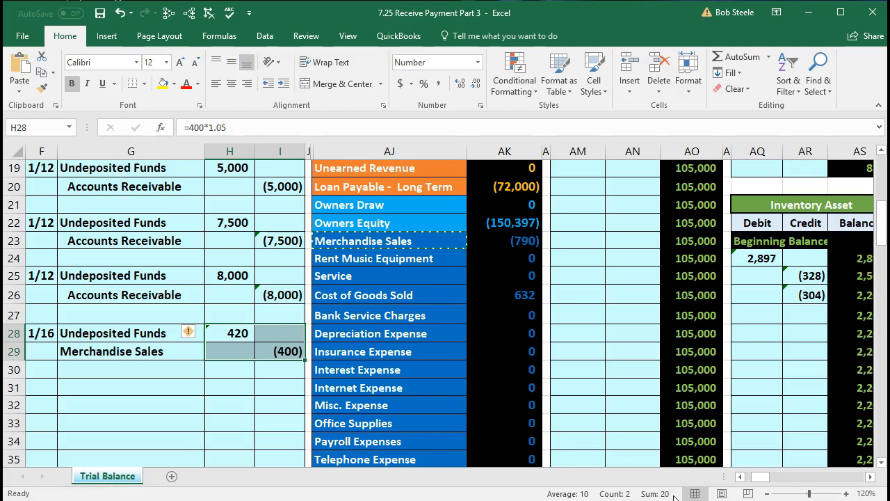
left_click(282, 367)
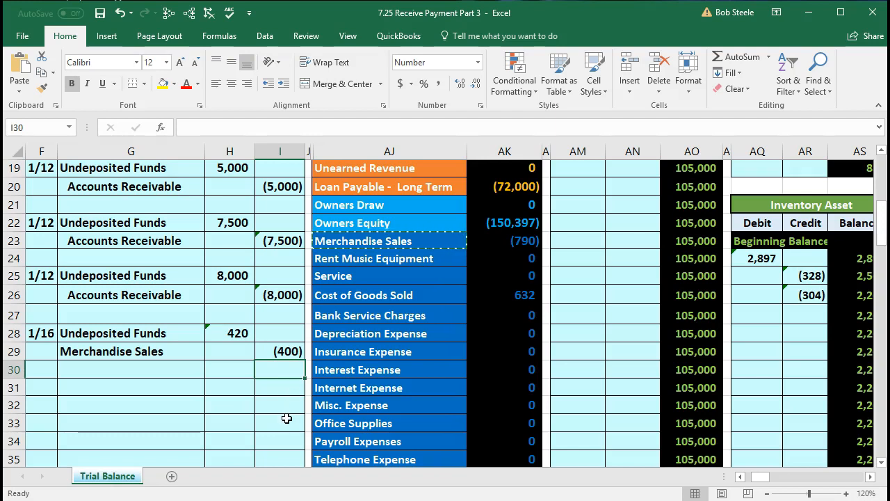
type("-")
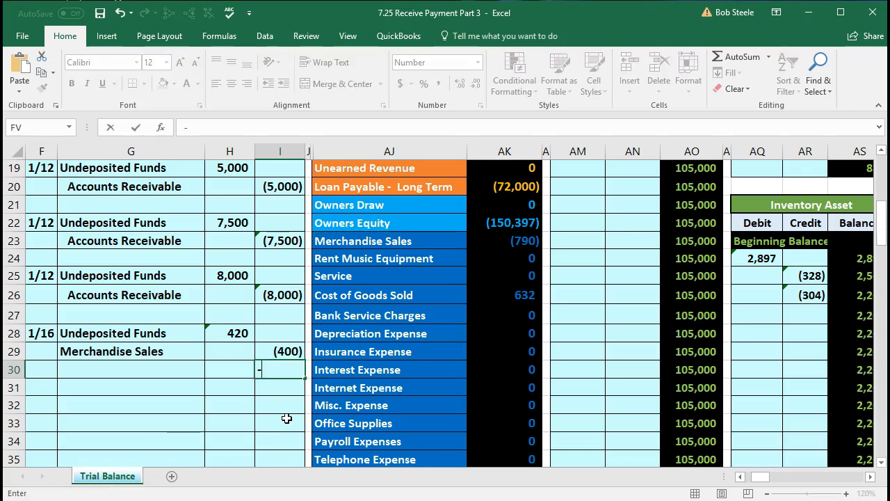
type("sum(")
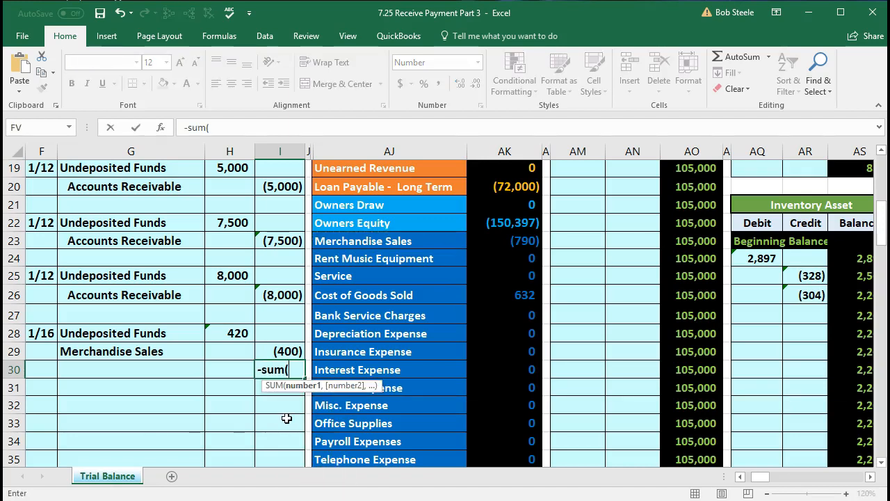
left_click_drag(239, 338, 282, 346)
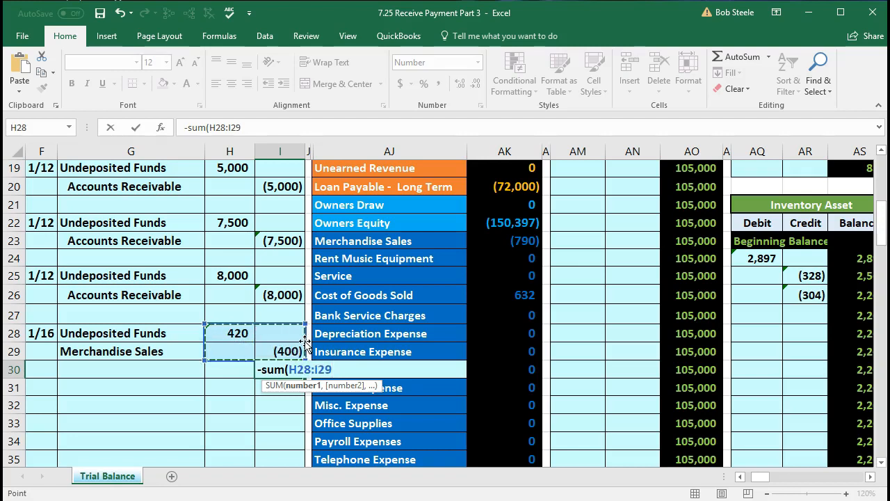
key("Return")
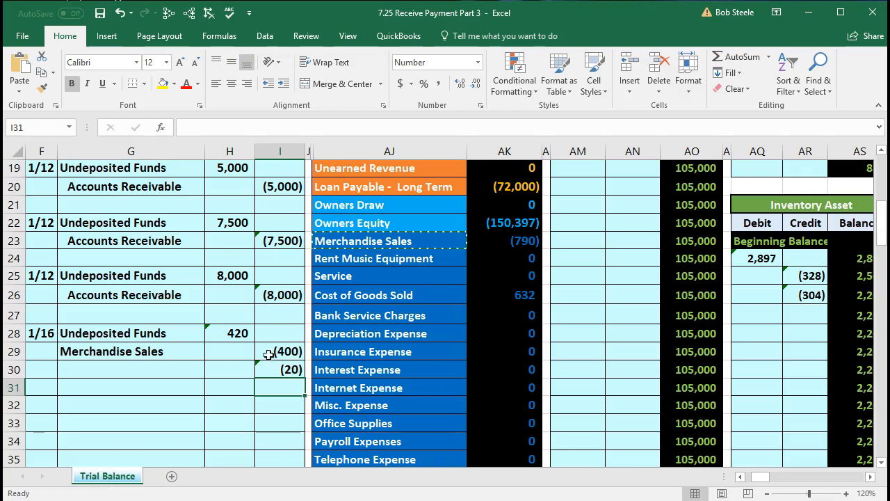
left_click_drag(236, 333, 281, 369)
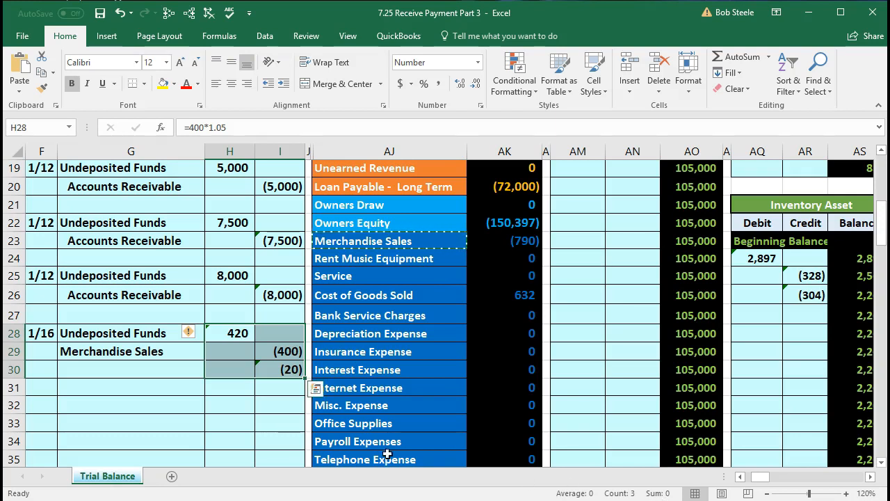
Step: Copy the Sales Tax Payable account name from the trial balance and paste it as values into cell G30
left_click(172, 371)
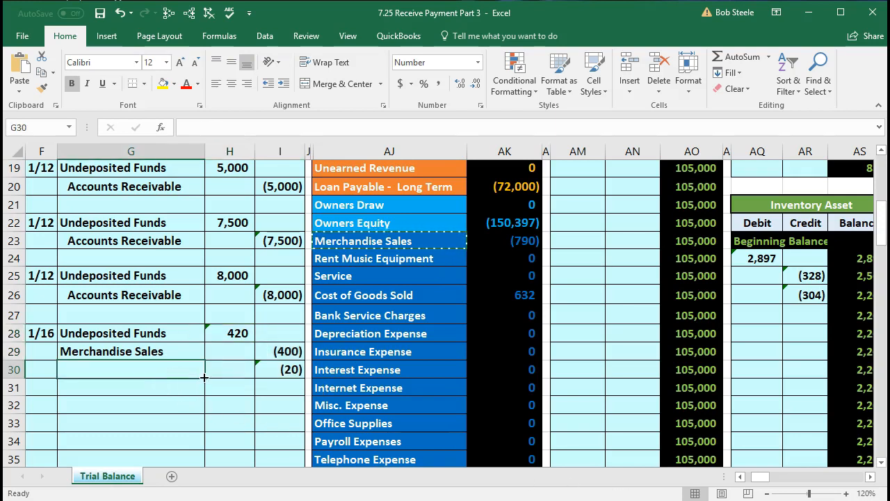
scroll(222, 396, "up", 2)
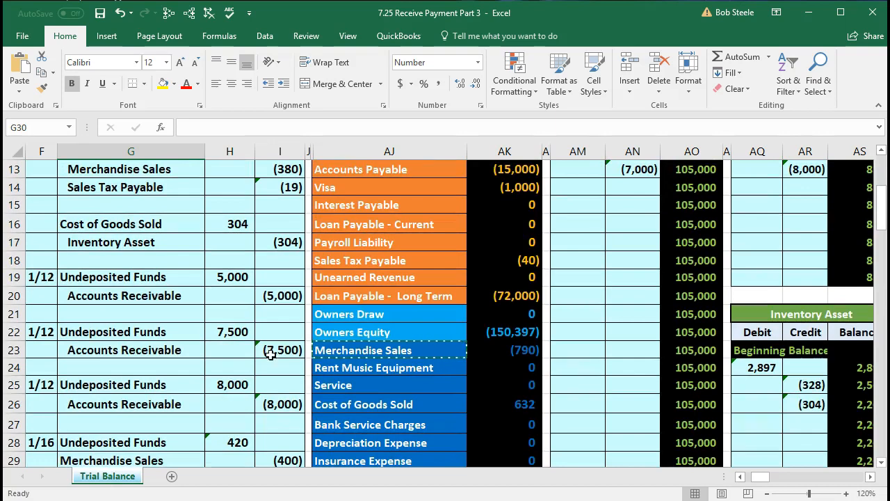
left_click(344, 260)
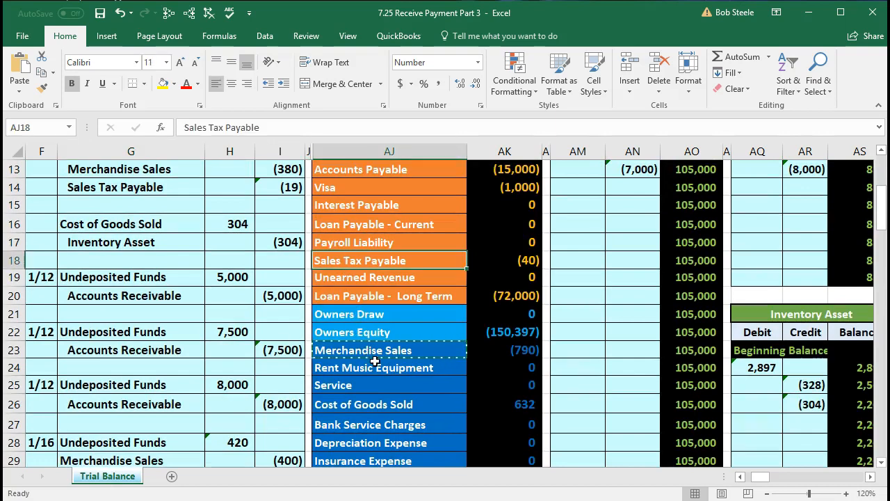
scroll(376, 361, "up", 1)
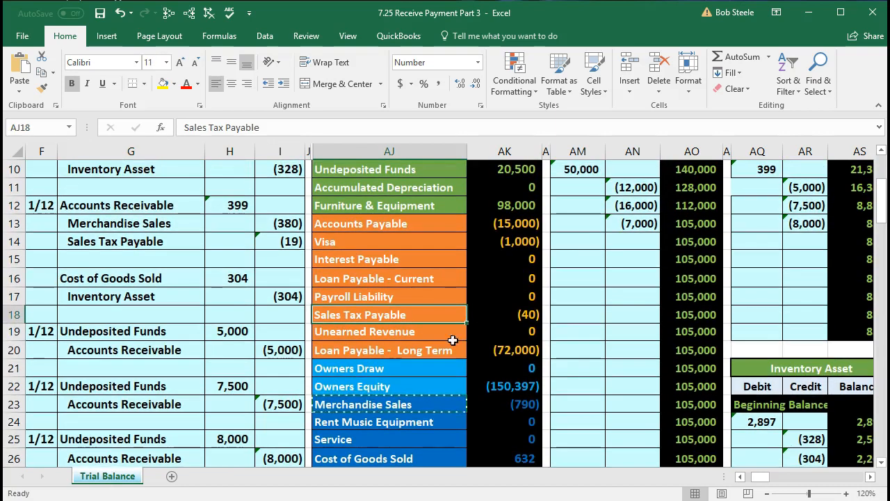
left_click(487, 317)
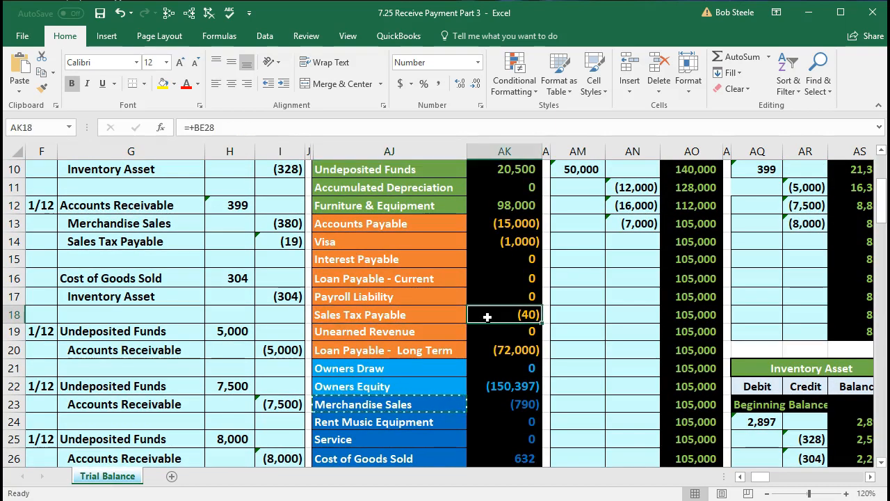
left_click(439, 310)
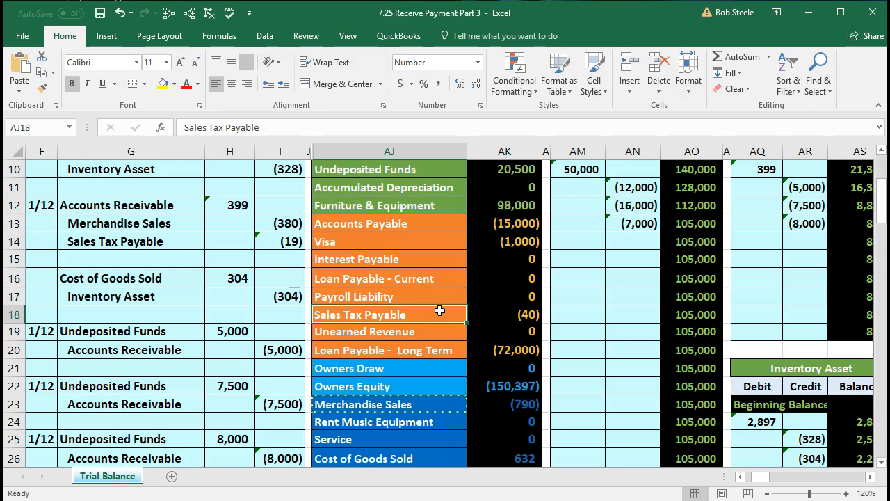
right_click(439, 311)
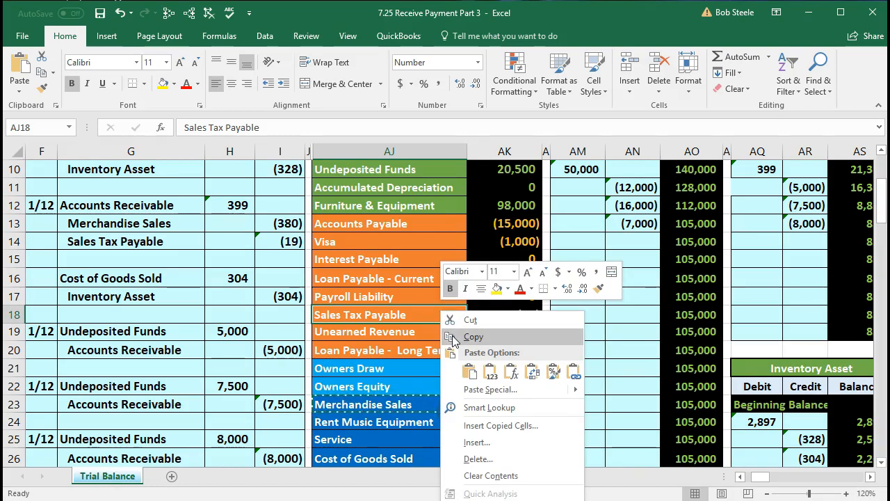
left_click(456, 339)
scroll(277, 346, "down", 3)
left_click(139, 378)
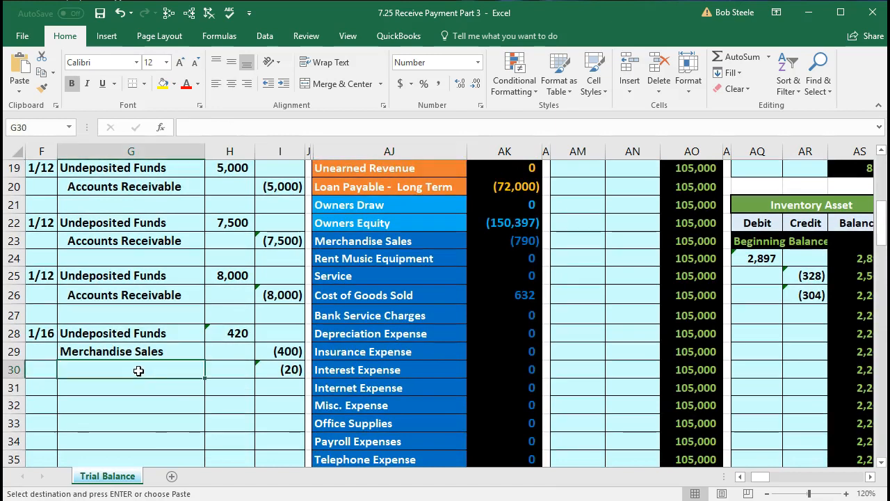
right_click(139, 371)
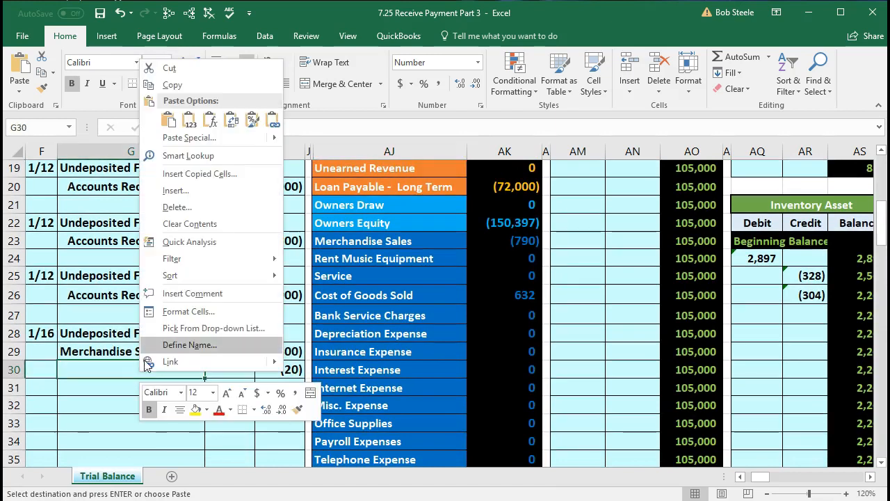
left_click(196, 126)
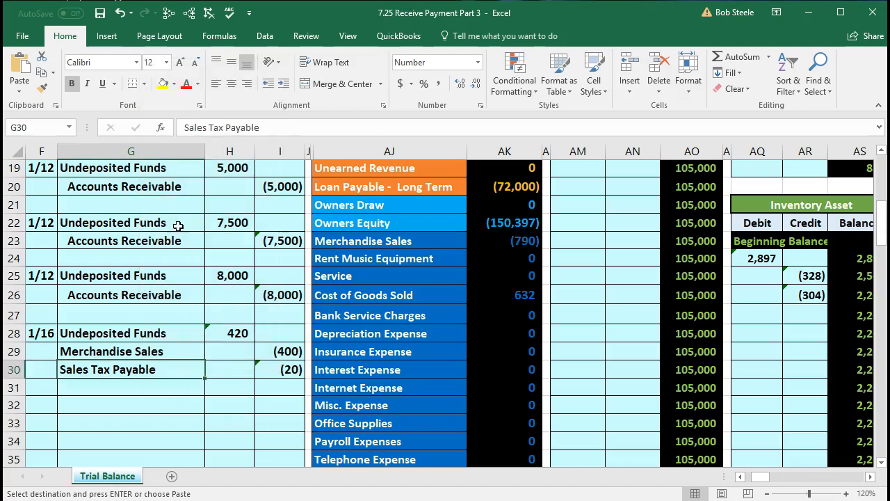
Step: Indent the credit account names Merchandise Sales and Sales Tax Payable in G29:G30
left_click(165, 352)
left_click_drag(163, 359, 164, 363)
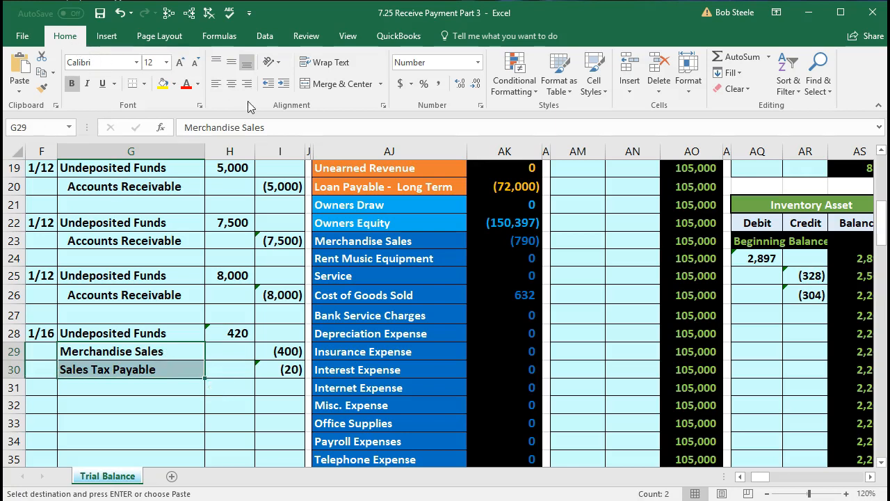
left_click(284, 84)
left_click(197, 436)
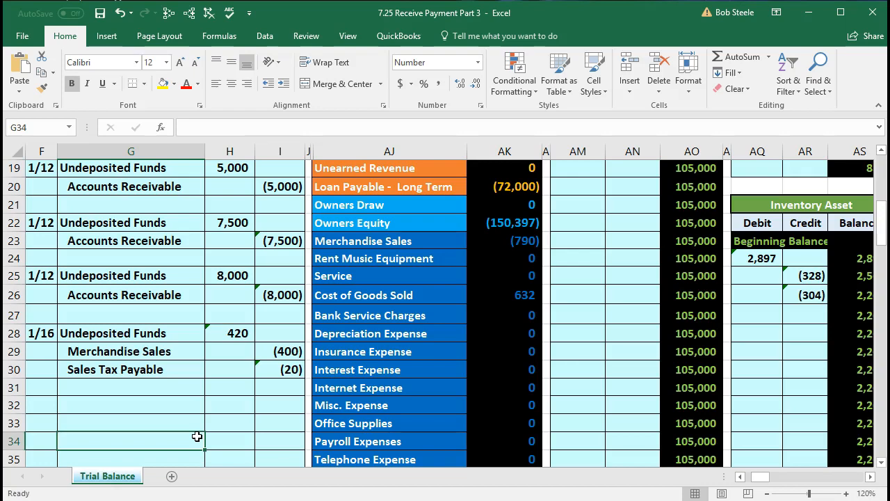
Step: Review the Inventory Asset and Cost of Goods Sold balances in the trial balance, and select cell G31
scroll(197, 436, "up", 4)
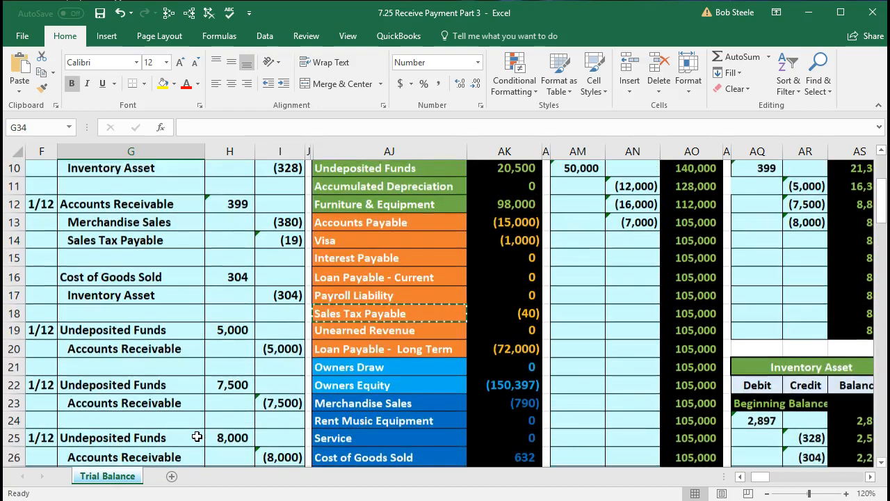
left_click_drag(361, 172, 475, 202)
scroll(437, 281, "down", 3)
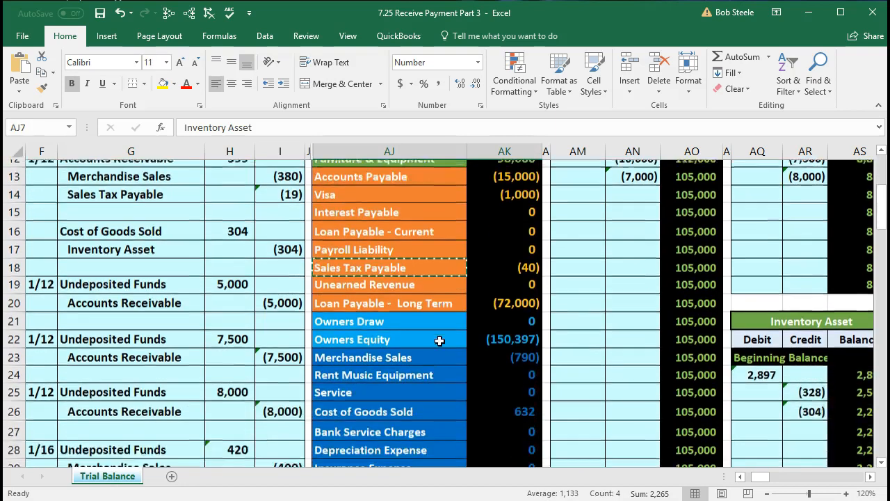
left_click_drag(421, 351, 479, 353)
scroll(478, 354, "down", 2)
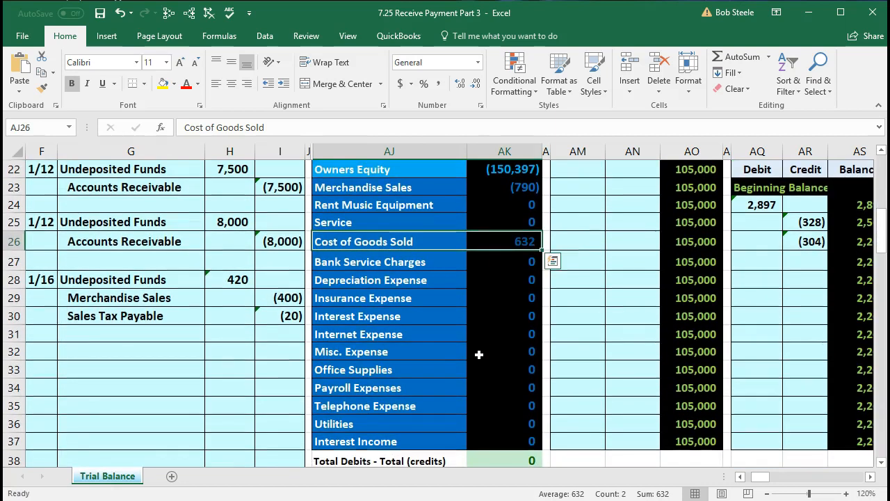
left_click(179, 338)
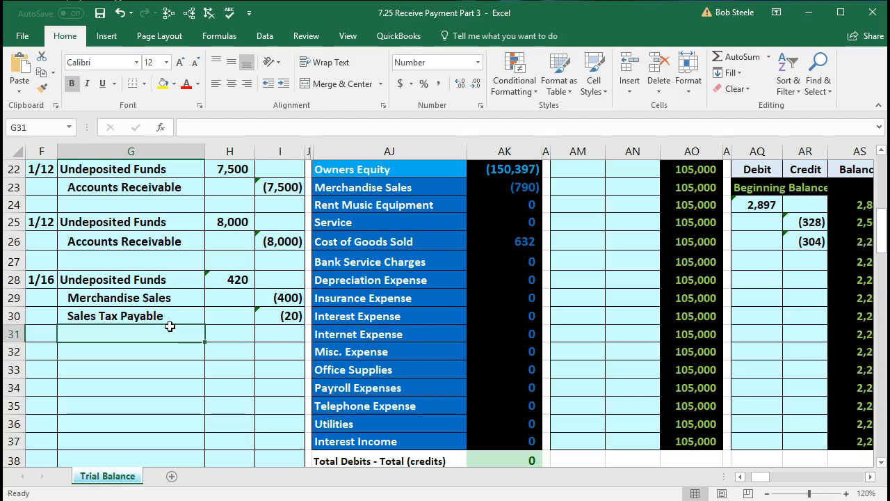
Step: Compare the Undeposited Funds debit in journal row 28 with that account's line in the trial balance
left_click_drag(113, 280, 222, 286)
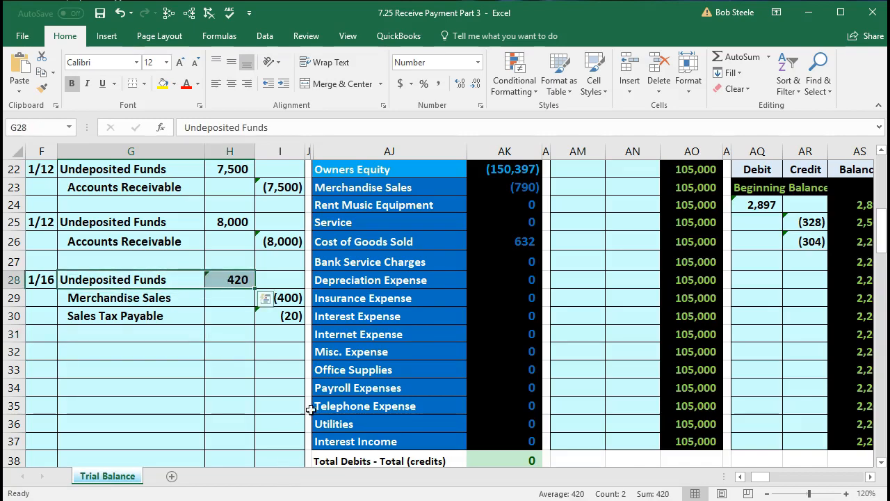
scroll(326, 378, "up", 7)
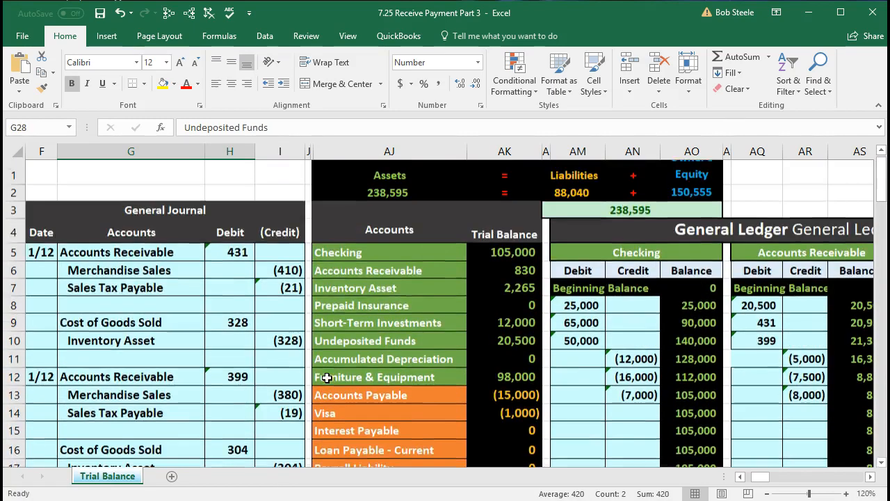
left_click_drag(345, 355, 502, 358)
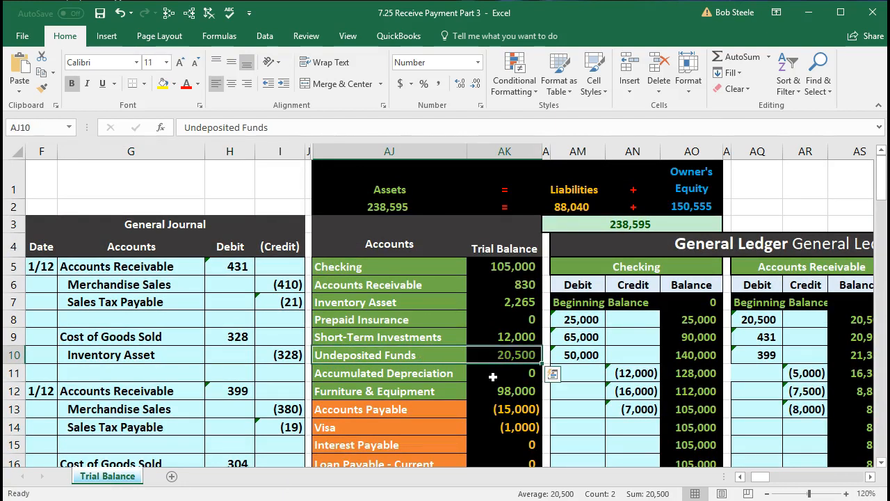
scroll(492, 377, "down", 1)
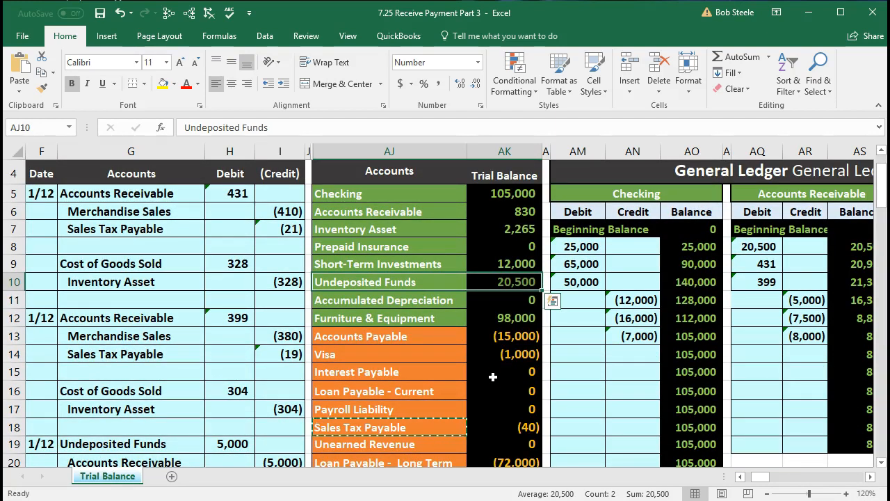
key("Right")
key("Right")
key("Right")
key("Right")
key("Right")
key("Right")
key("Right")
key("Right")
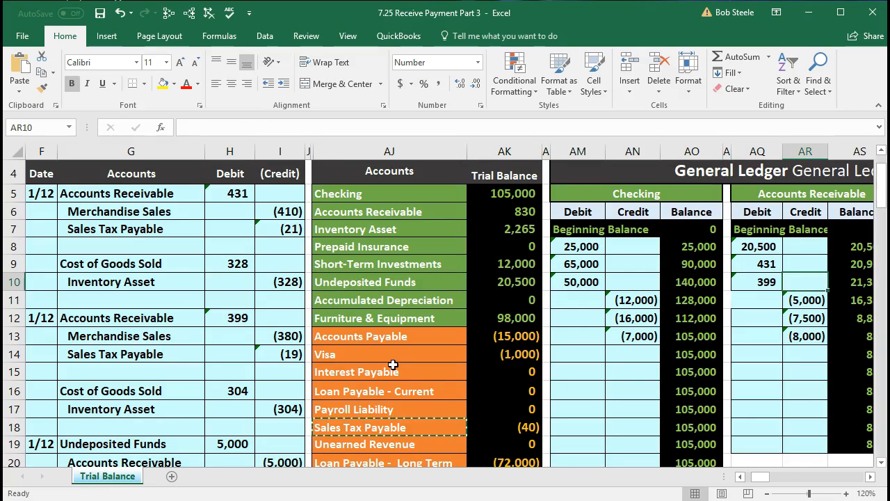
scroll(393, 365, "up", 1)
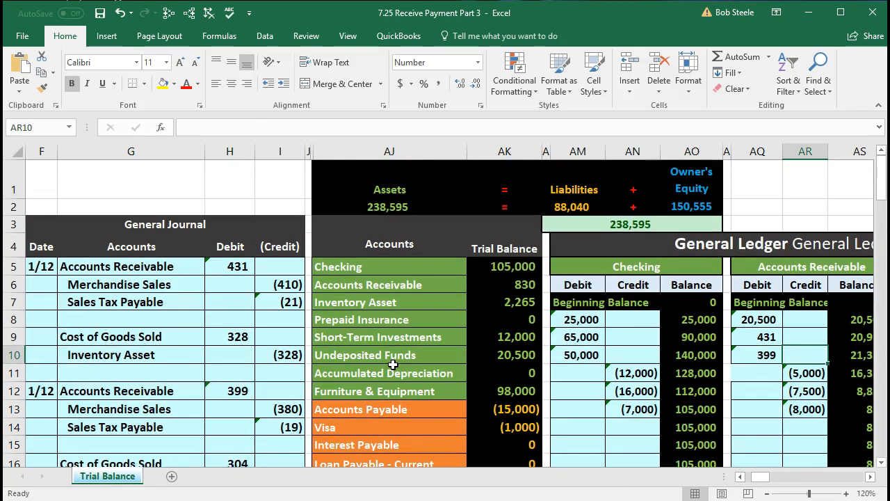
Step: Freeze the panes at cell AJ1 so the General Journal columns stay in view beside the ledger
left_click(369, 182)
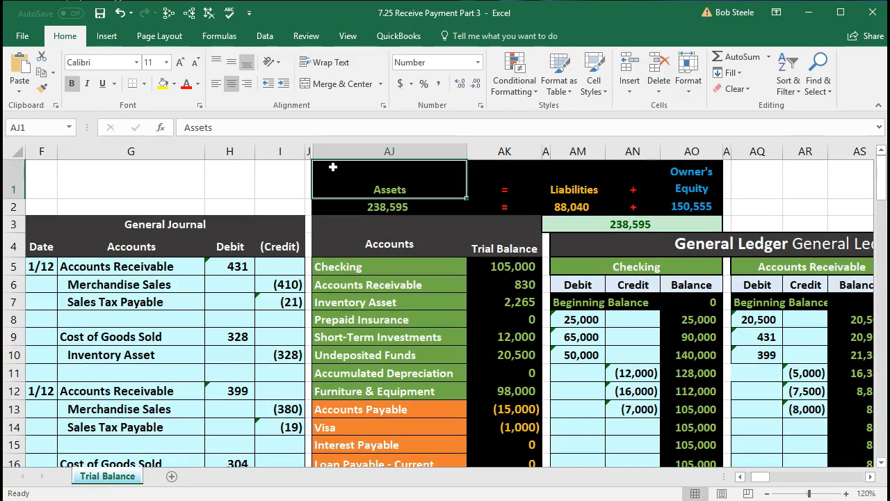
left_click(347, 39)
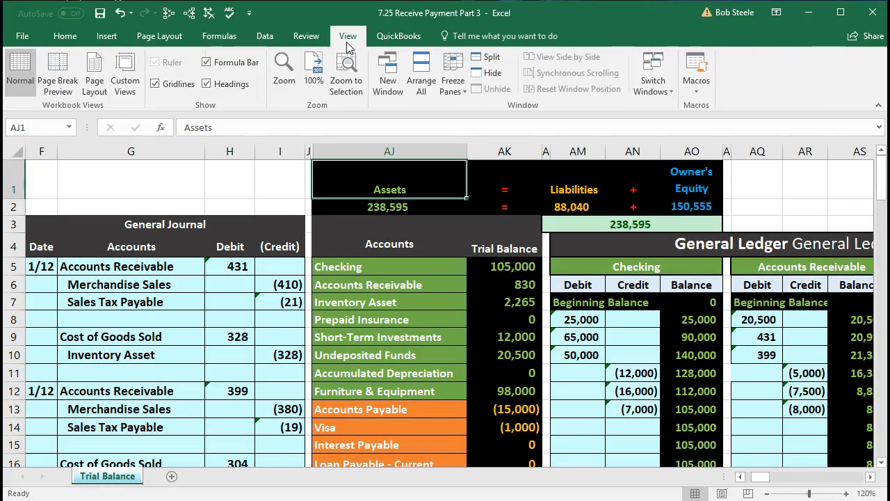
left_click(450, 87)
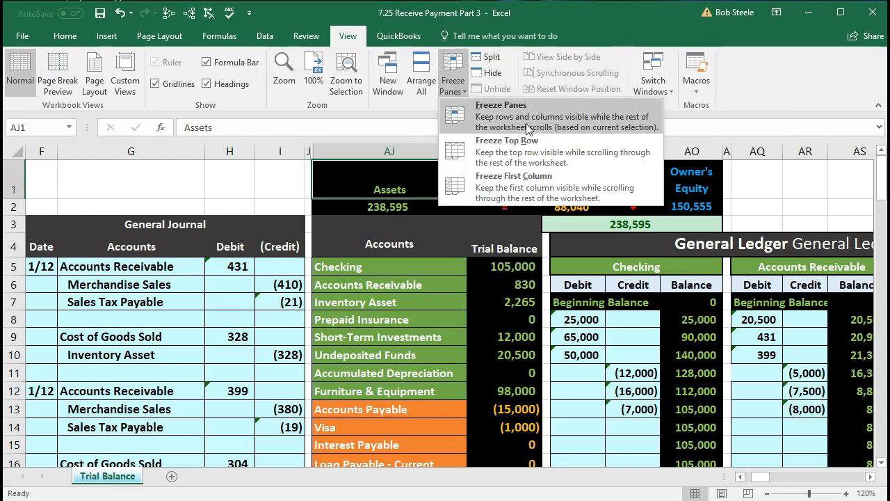
left_click(568, 123)
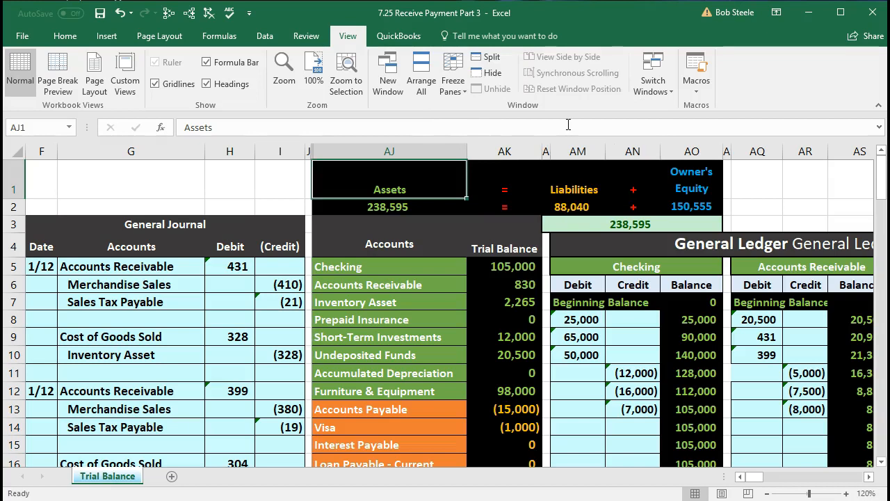
Step: Post the 1/16 debit to the Undeposited Funds ledger by entering the formula =H28 in cell AU25
scroll(476, 362, "down", 1)
left_click(475, 363)
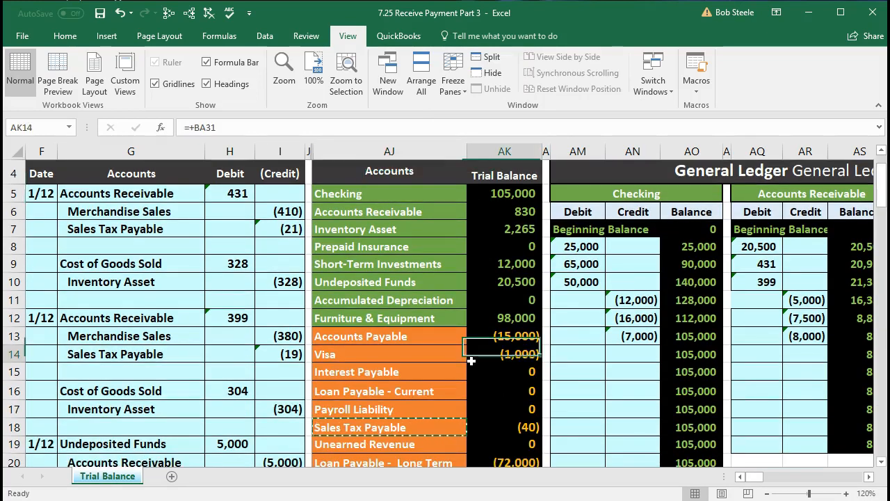
key("Right")
key("Right")
key("Right")
key("Right")
key("Right")
key("Right")
key("Right")
key("Right")
key("Right")
key("Right")
key("Right")
key("Right")
key("Right")
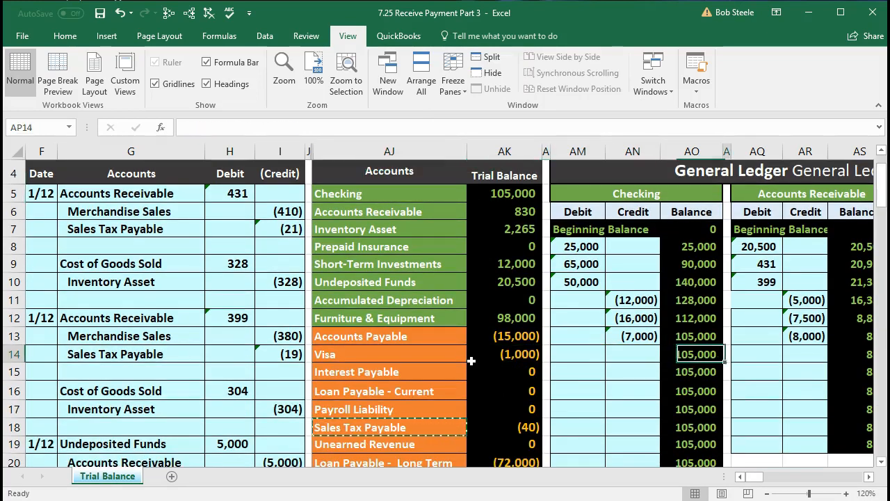
key("Right")
key("Right")
key("Right")
key("Right")
key("Right")
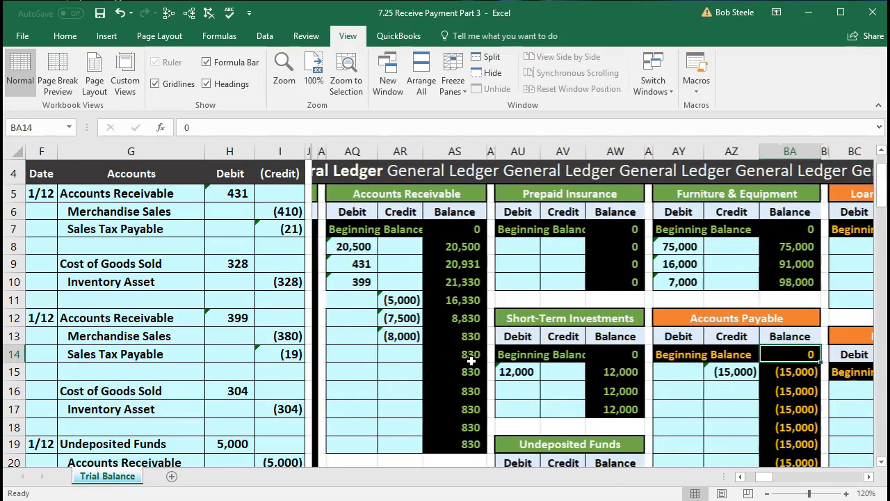
scroll(471, 361, "down", 4)
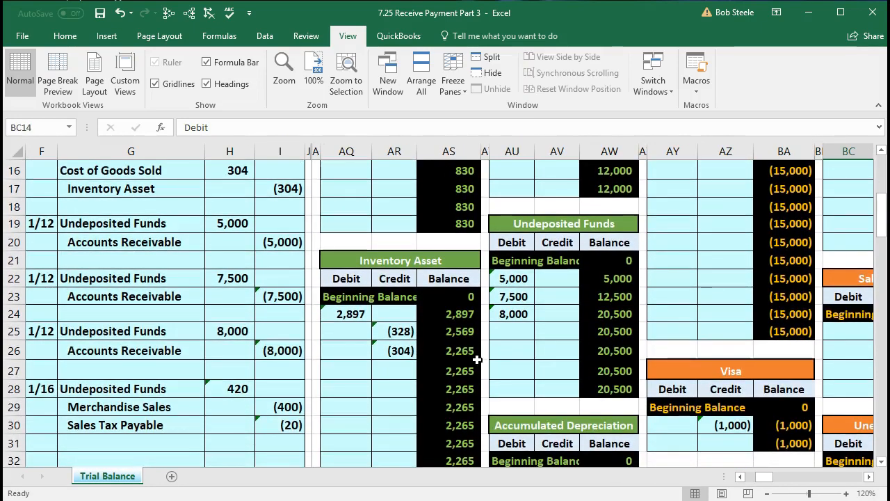
left_click(516, 328)
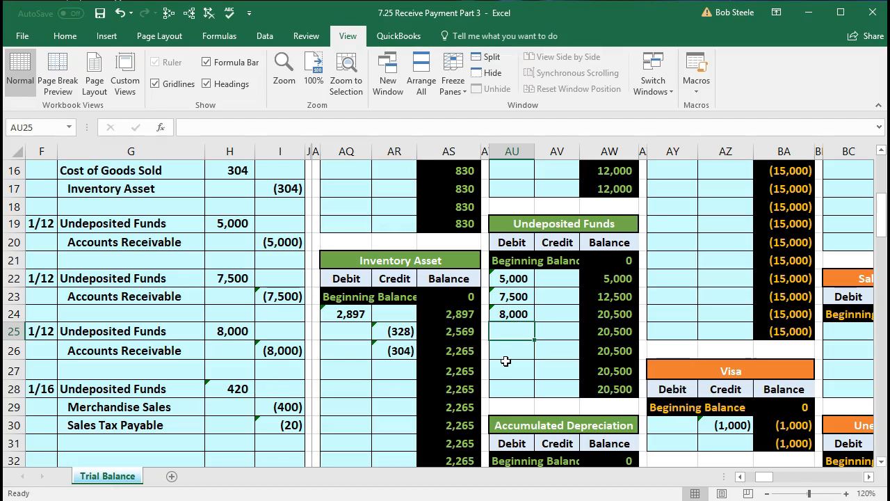
type("=")
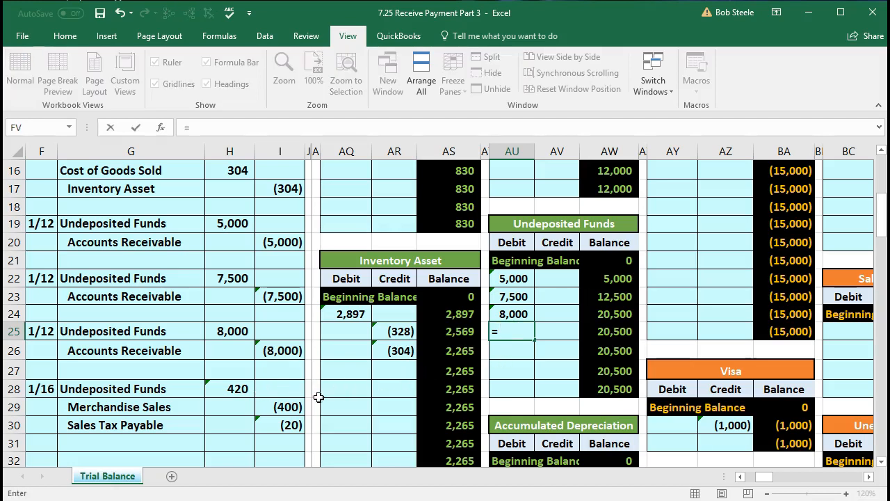
left_click(237, 387)
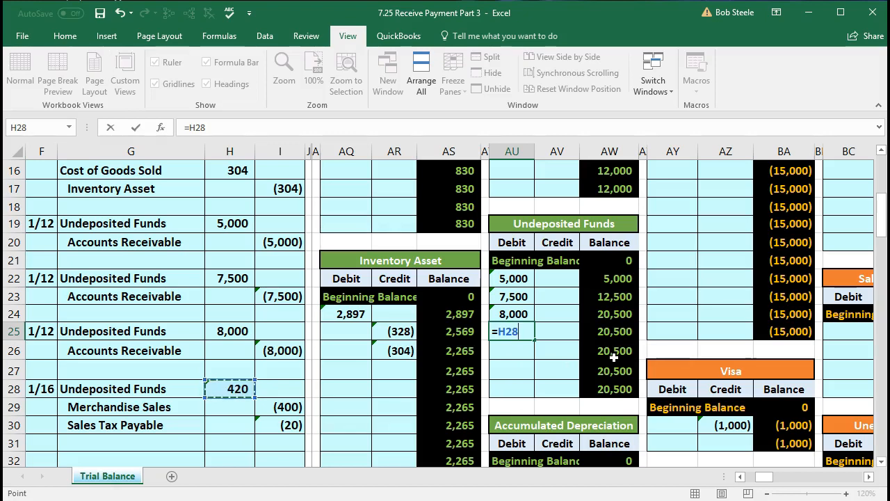
key("Return")
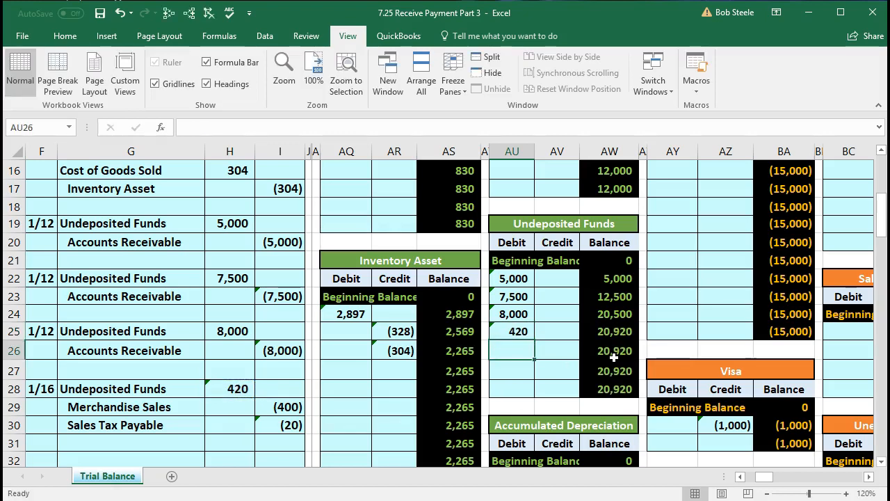
Step: Check the Undeposited Funds balance and the Total Debits - Total (credits) figure in the trial balance
left_click_drag(764, 485, 751, 487)
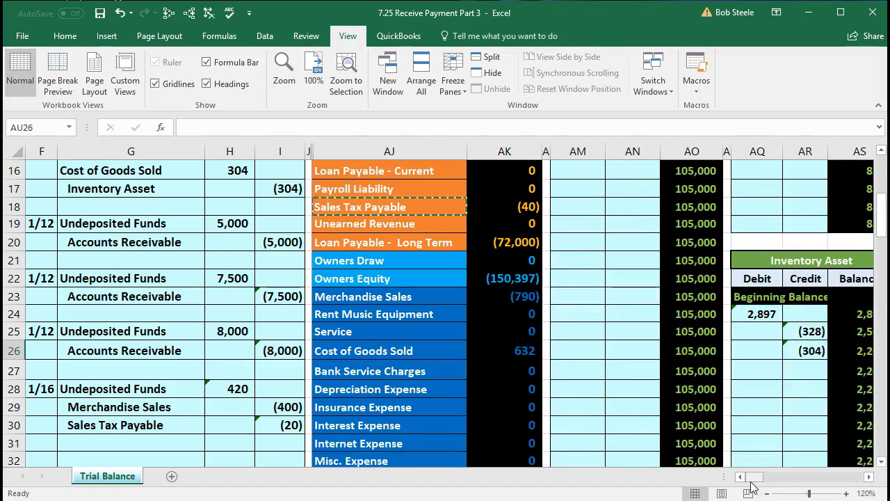
scroll(623, 406, "up", 3)
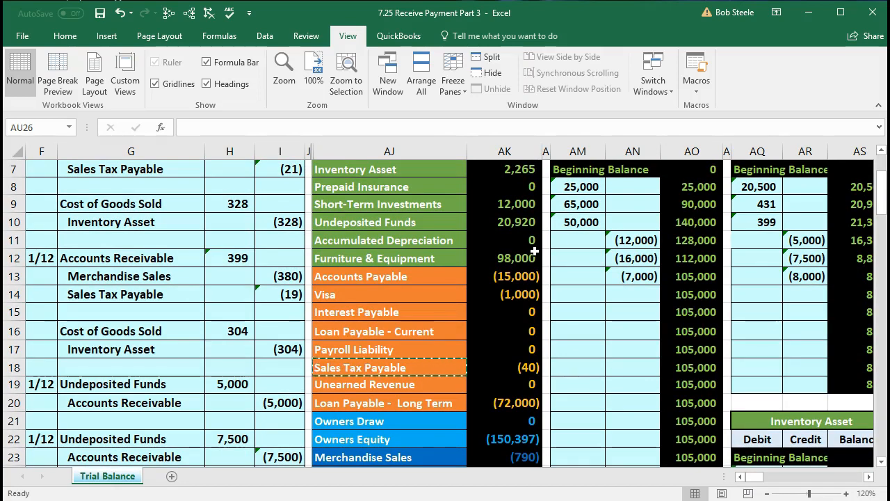
left_click(509, 224)
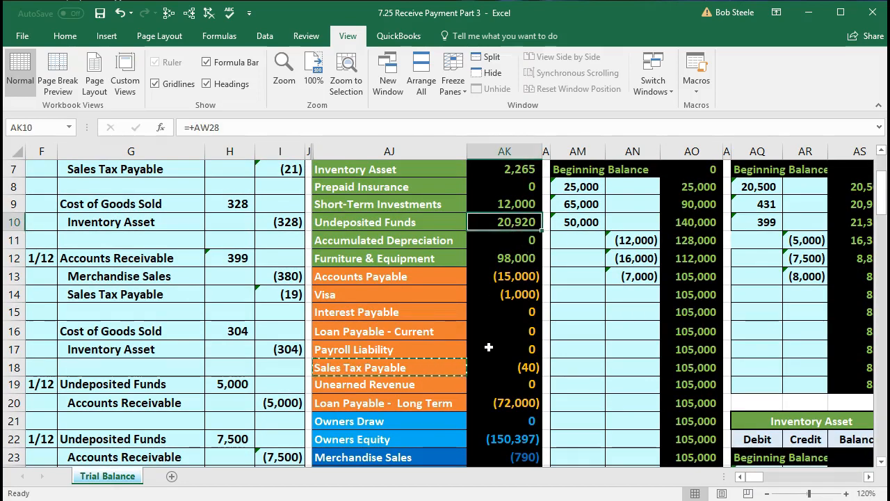
scroll(489, 347, "down", 6)
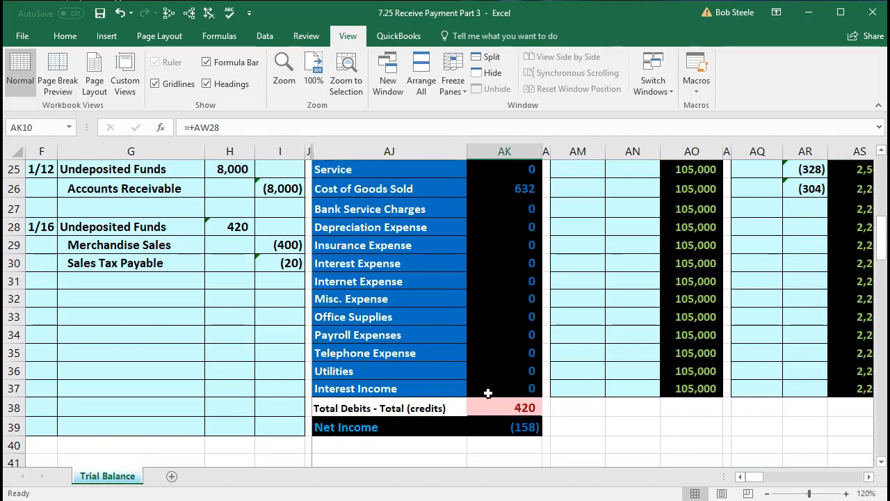
left_click(490, 410)
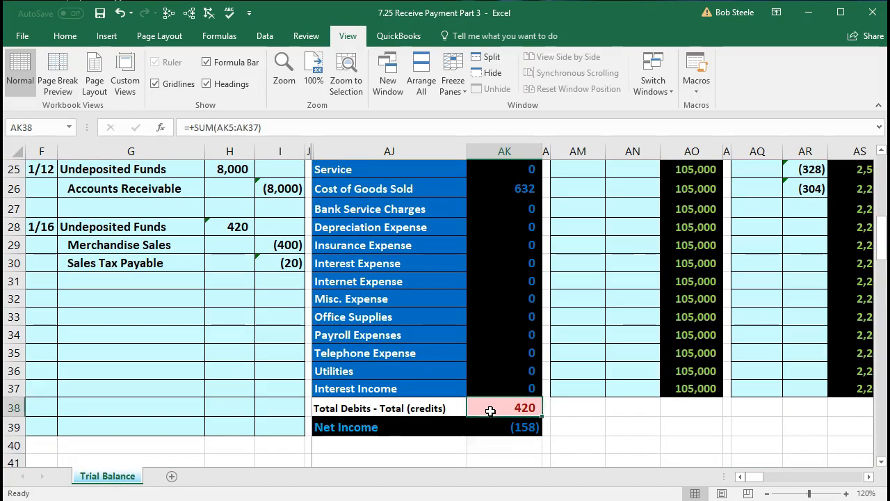
Step: Compare the Merchandise Sales credit in journal row 29 with that account's line in the trial balance
scroll(236, 362, "up", 1)
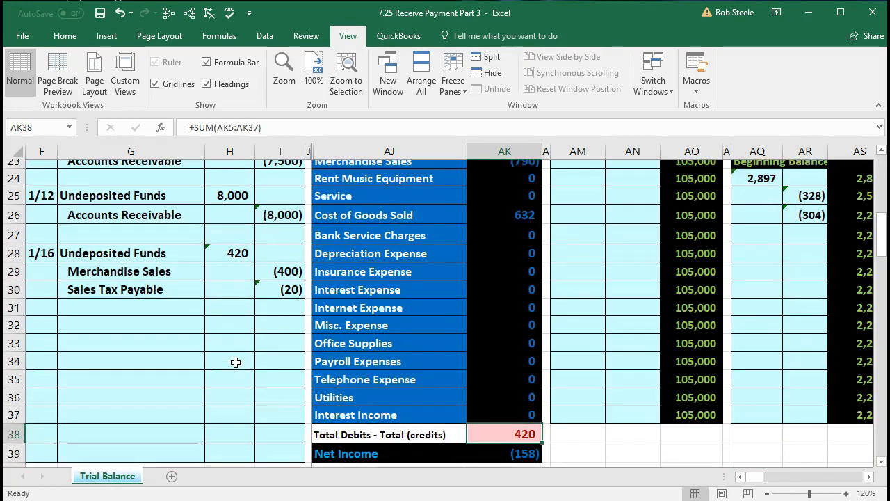
left_click_drag(134, 299, 265, 300)
scroll(299, 361, "up", 1)
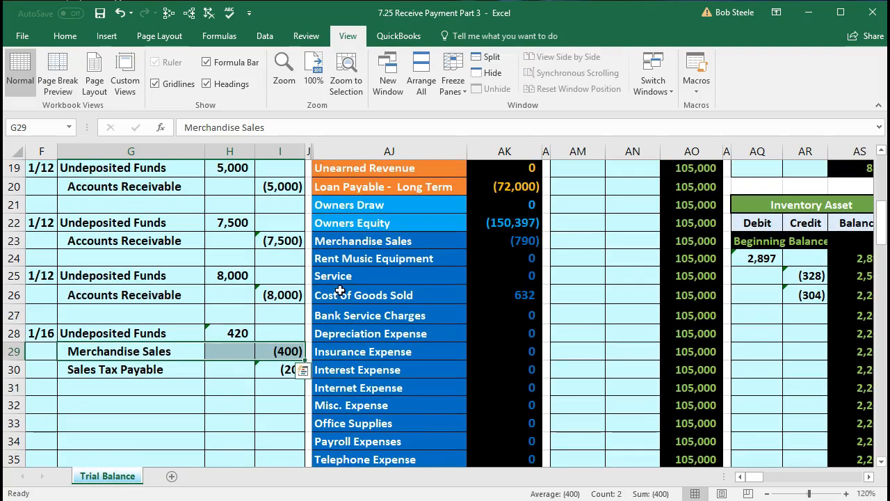
left_click_drag(354, 244, 493, 239)
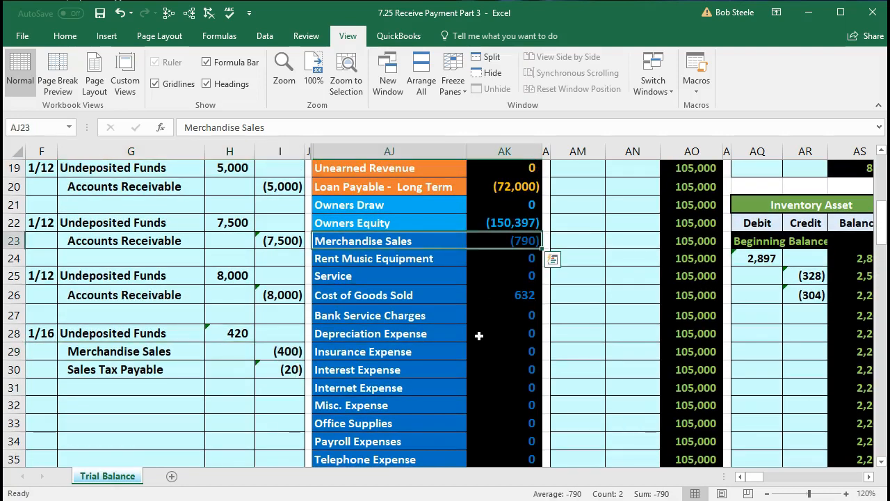
scroll(479, 336, "up", 4)
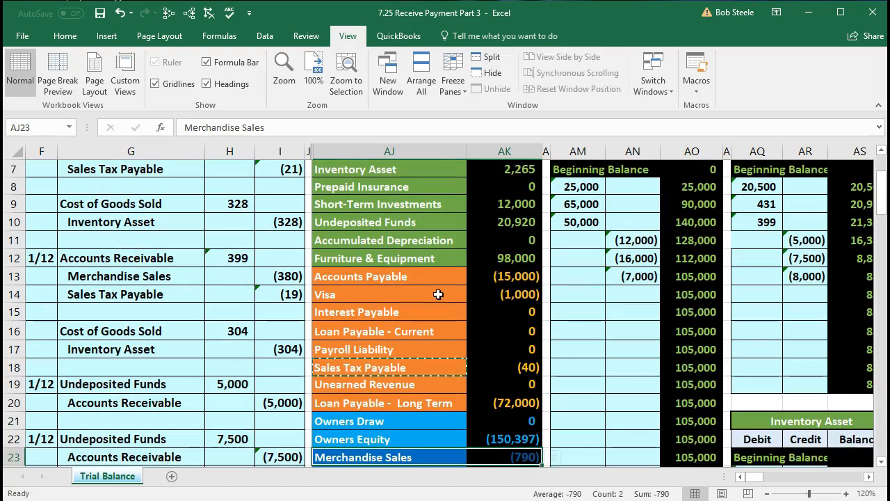
scroll(438, 294, "down", 1)
scroll(404, 405, "down", 1)
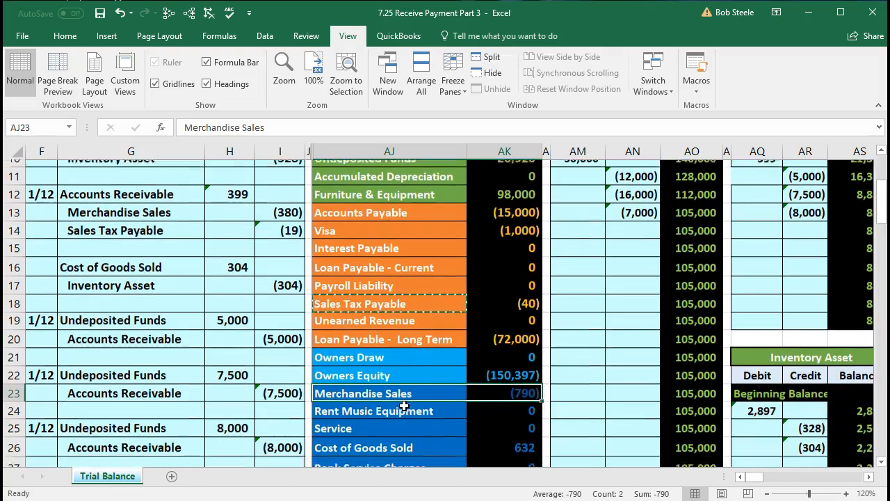
scroll(404, 406, "down", 1)
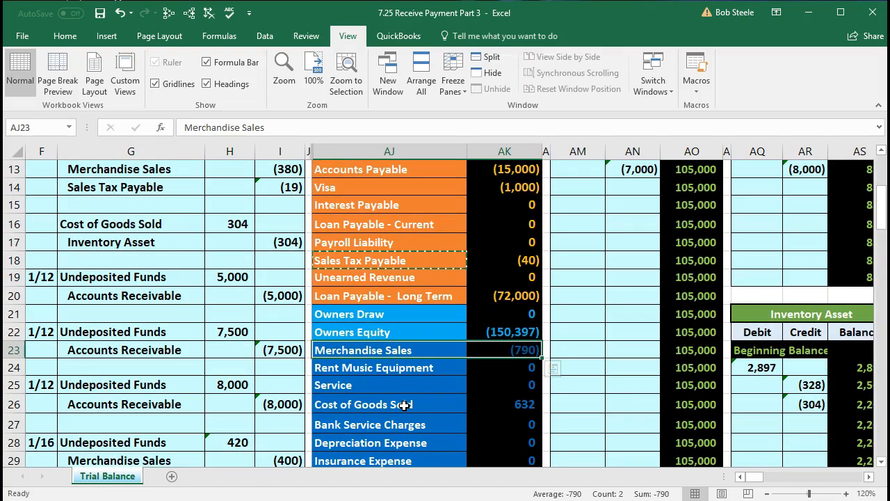
Step: Post the 1/16 sales credit to the Merchandise Sales ledger by entering the formula =I29 in cell BH24
left_click(436, 349)
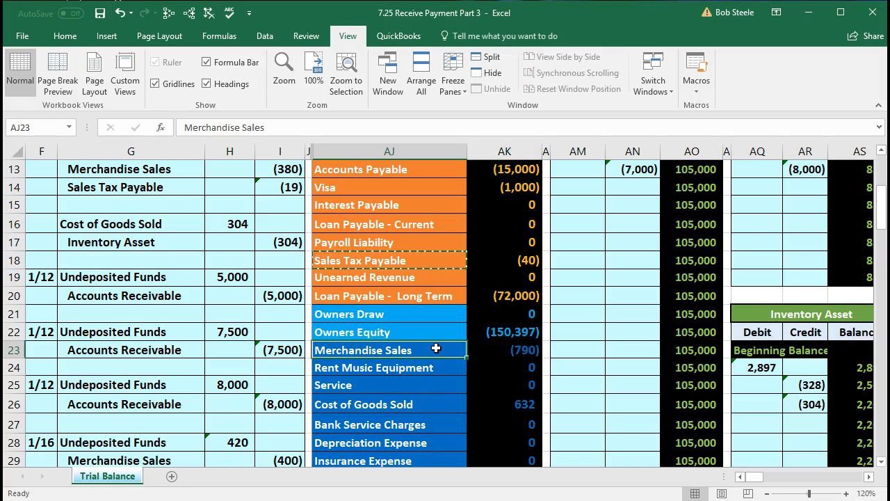
key("Right")
key("Right")
key("Right")
key("Right")
key("Right")
key("Right")
key("Right")
key("Right")
key("Right")
key("Right")
key("Right")
key("Right")
key("Right")
key("Right")
key("Right")
key("Right")
key("Right")
key("Right")
key("Right")
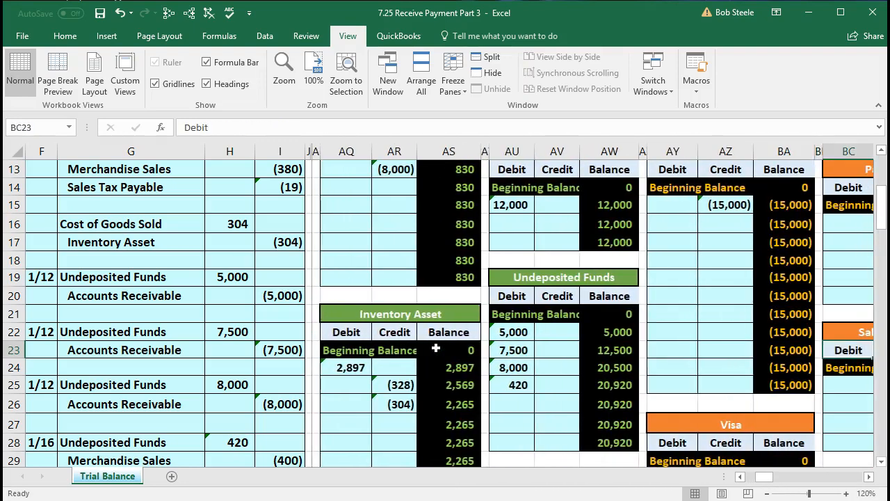
key("Right")
key("Right")
key("Right")
key("Right")
key("Right")
key("Right")
key("Right")
key("Right")
key("Right")
key("Right")
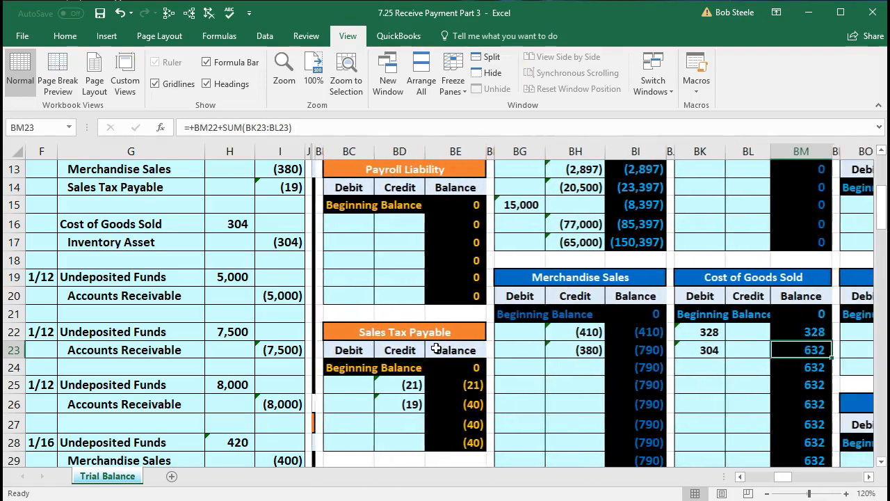
key("Right")
key("Right")
key("Right")
key("Right")
left_click_drag(401, 331, 402, 350)
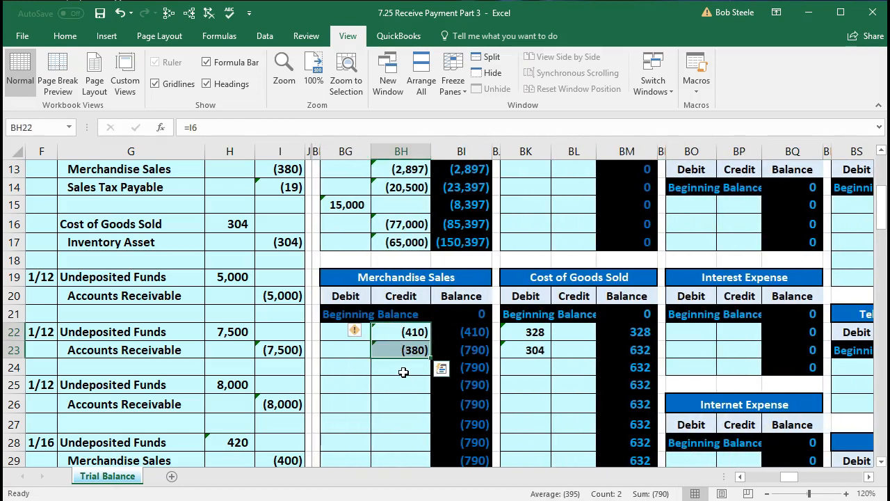
left_click(404, 372)
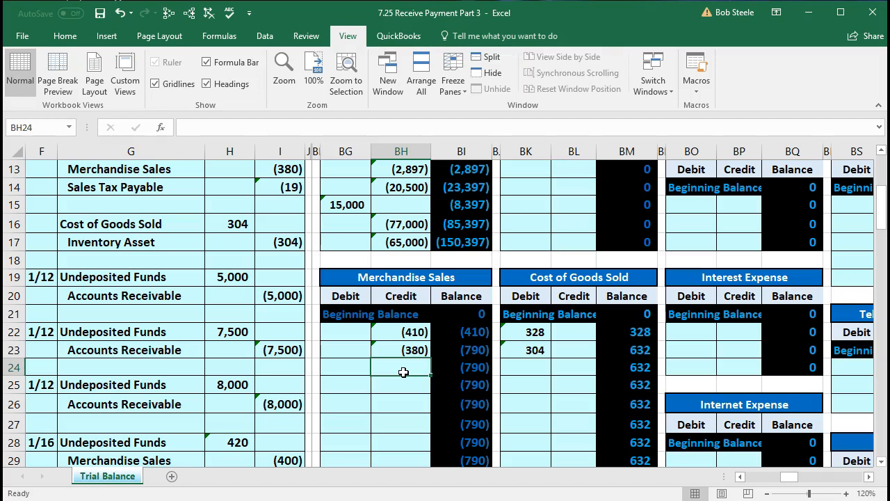
scroll(404, 372, "down", 2)
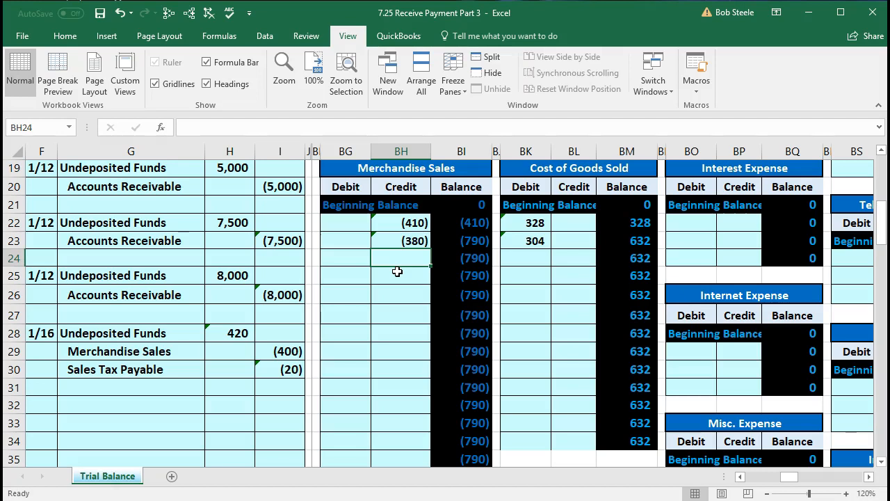
type("=")
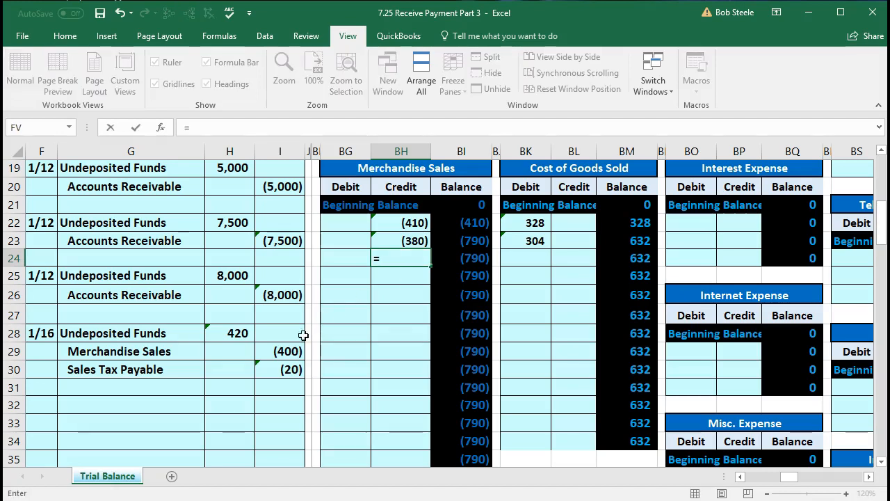
left_click(285, 350)
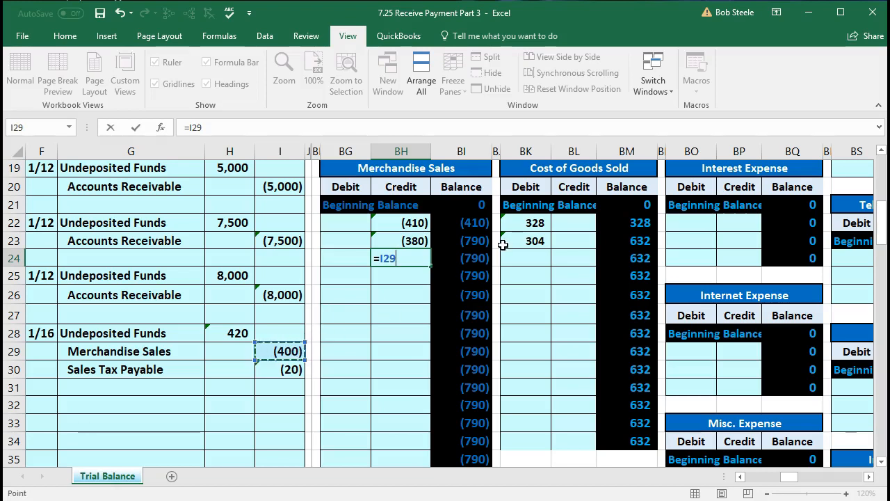
key("Return")
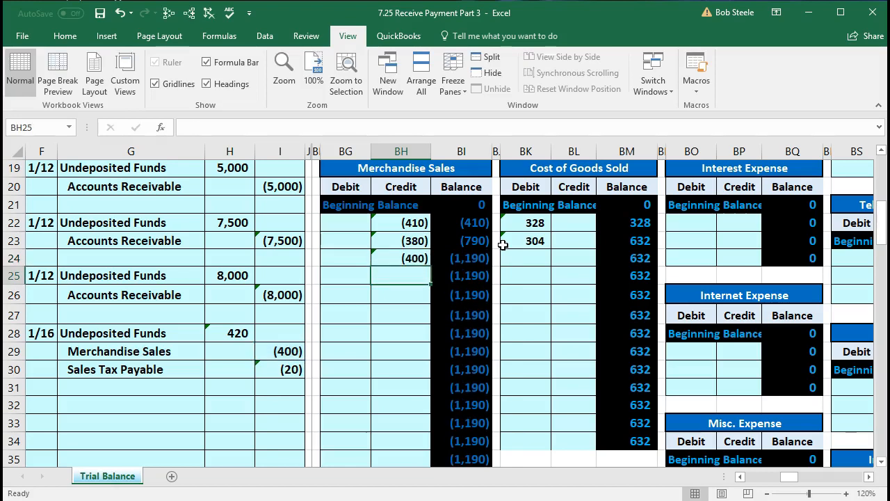
Step: Trace the precedents of the Merchandise Sales balance in trial balance cell AK23, and clear the trace arrows
key("Right")
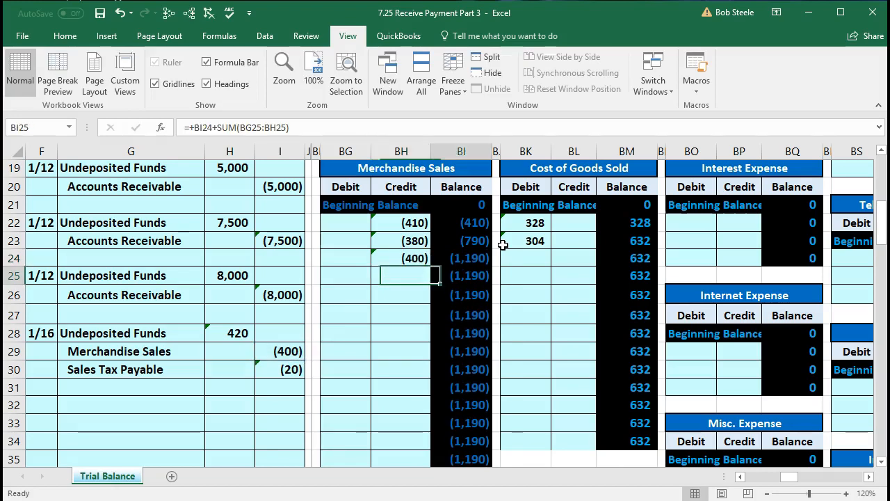
key("Left")
key("Left")
key("Left")
key("Left")
key("Left")
key("Left")
key("Left")
key("Left")
key("Left")
key("Left")
key("Left")
key("Left")
key("Left")
key("Left")
key("Left")
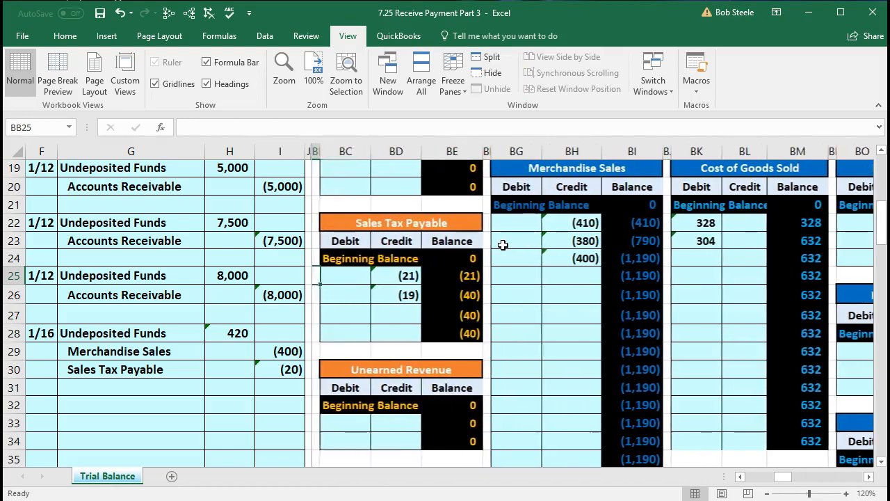
key("Left")
key("Left")
key("Left")
key("Left")
key("Left")
key("Left")
key("Left")
key("Left")
key("Left")
key("Left")
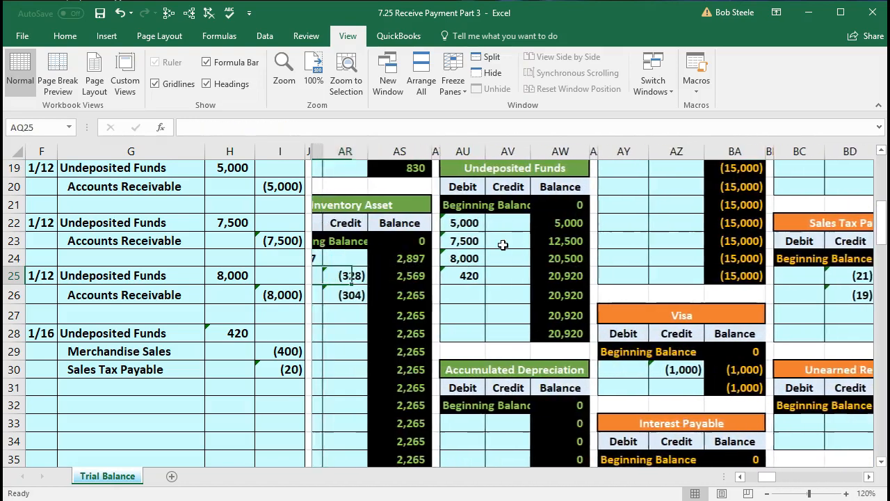
key("Left")
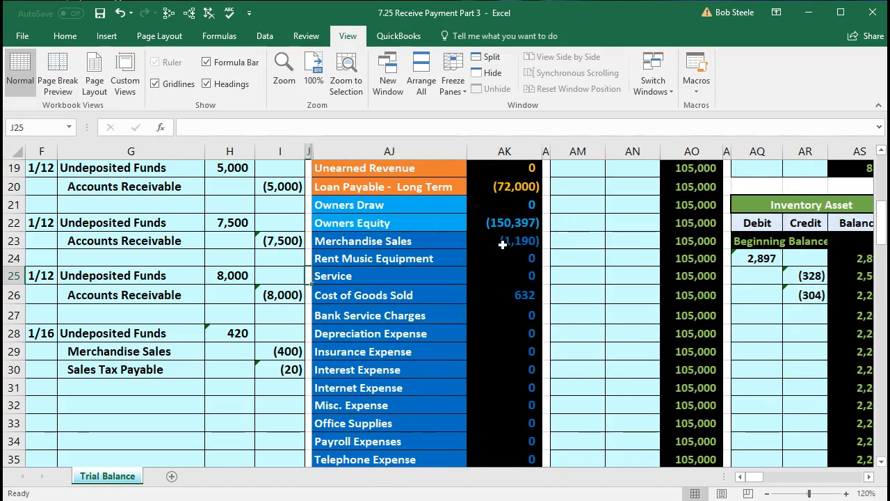
key("Right")
key("Right")
key("Up")
key("Up")
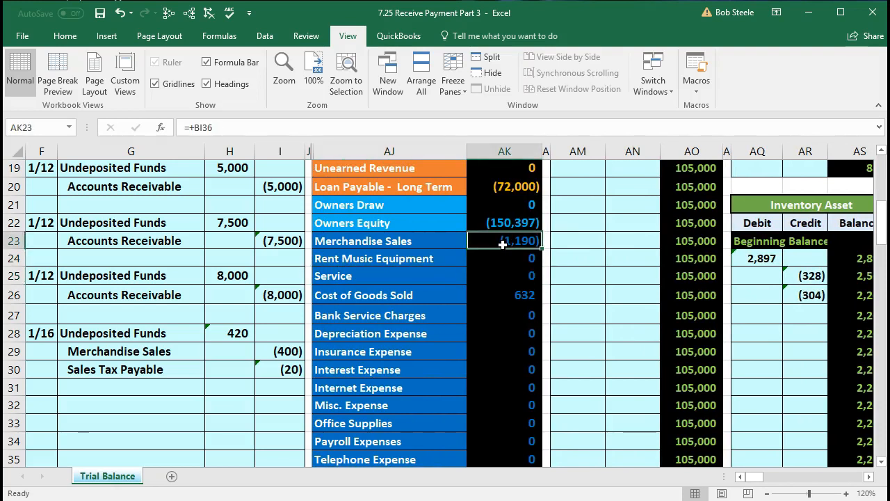
left_click(169, 13)
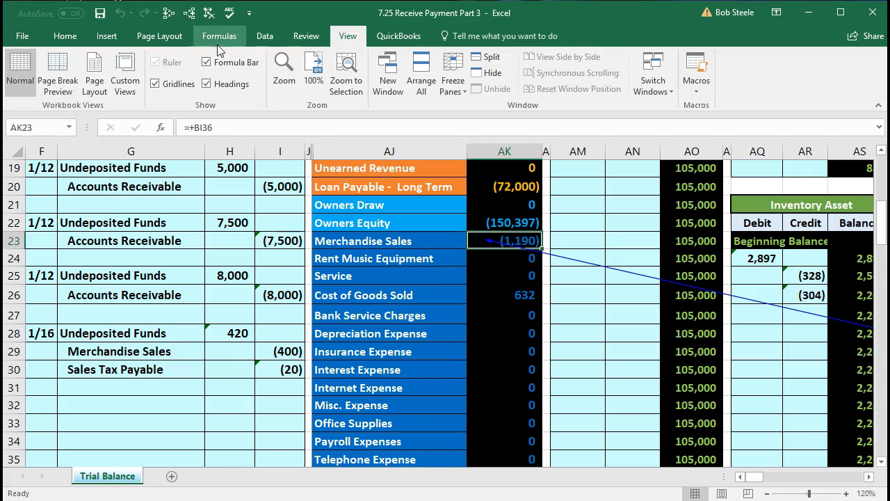
left_click(209, 15)
Step: Compare the Sales Tax Payable credit in journal row 30 with the Total Debits - Total (credits) figure and that account's trial balance line
left_click_drag(167, 364, 260, 366)
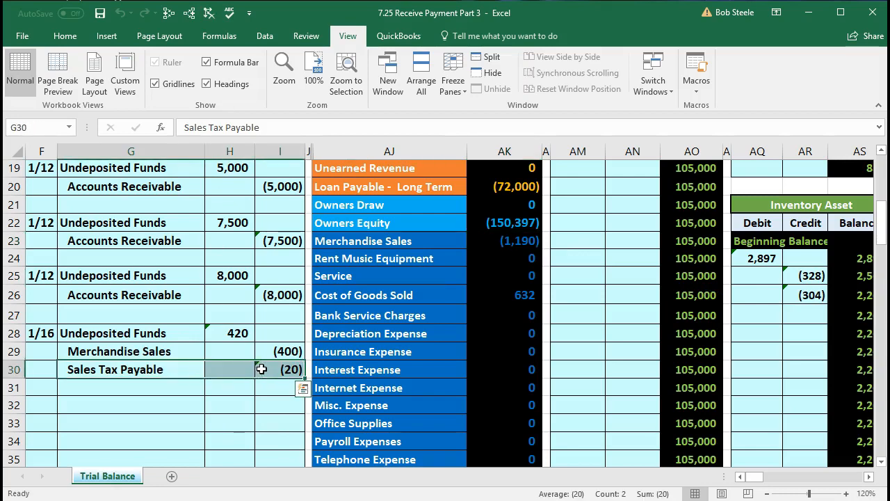
scroll(281, 433, "down", 3)
left_click(500, 343)
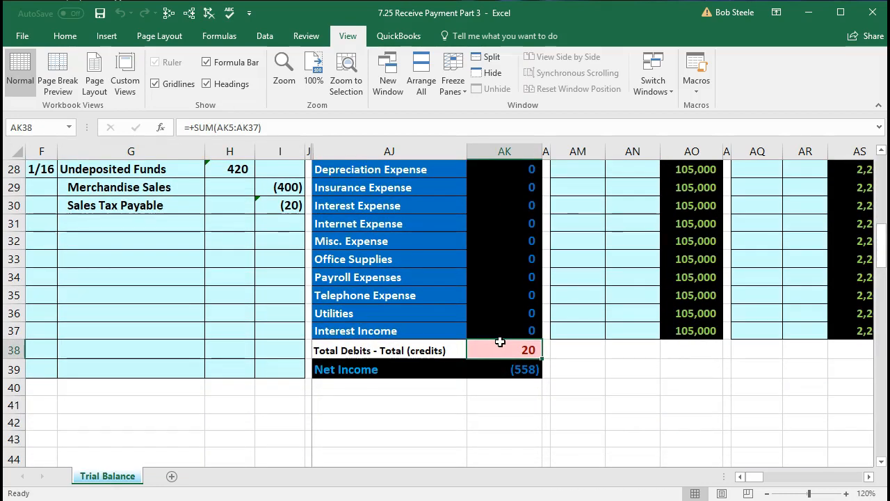
scroll(230, 403, "up", 2)
left_click_drag(177, 319, 299, 317)
scroll(345, 404, "up", 3)
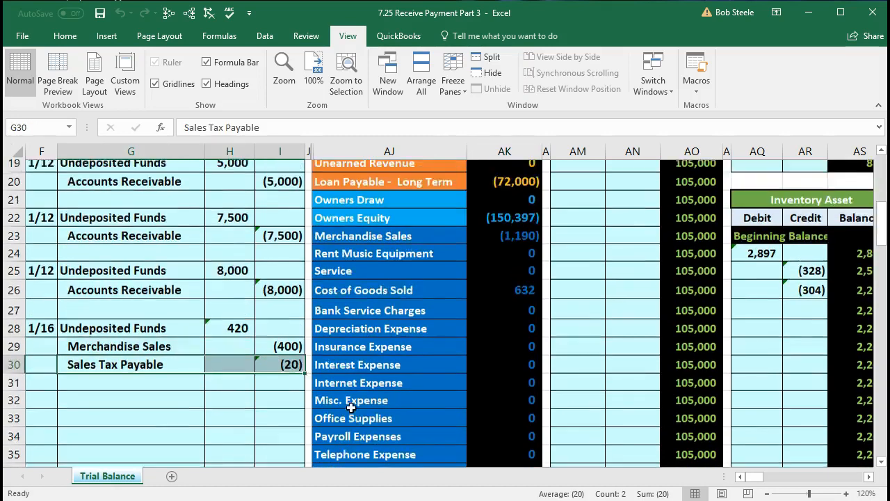
left_click_drag(382, 260, 517, 260)
scroll(524, 370, "up", 3)
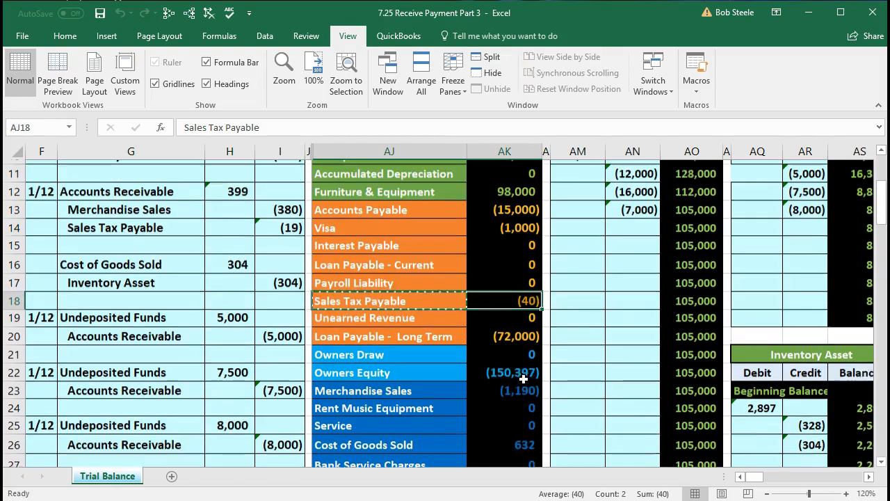
scroll(523, 378, "down", 2)
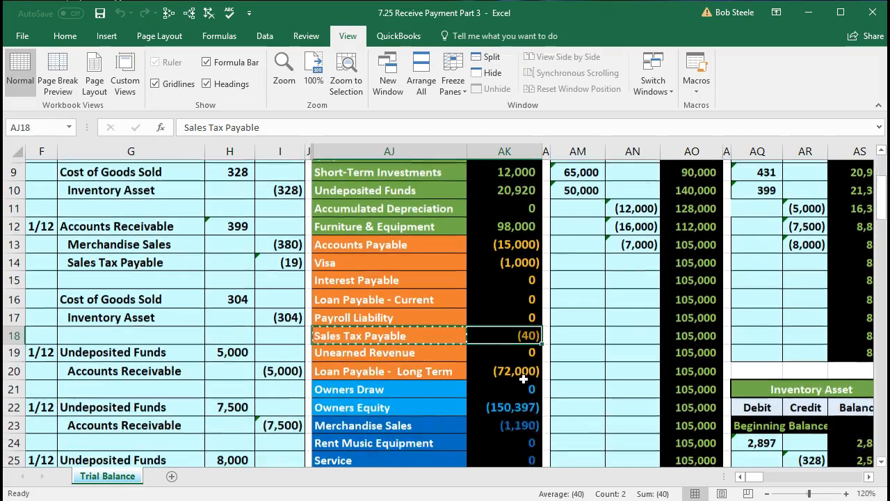
scroll(532, 410, "down", 2)
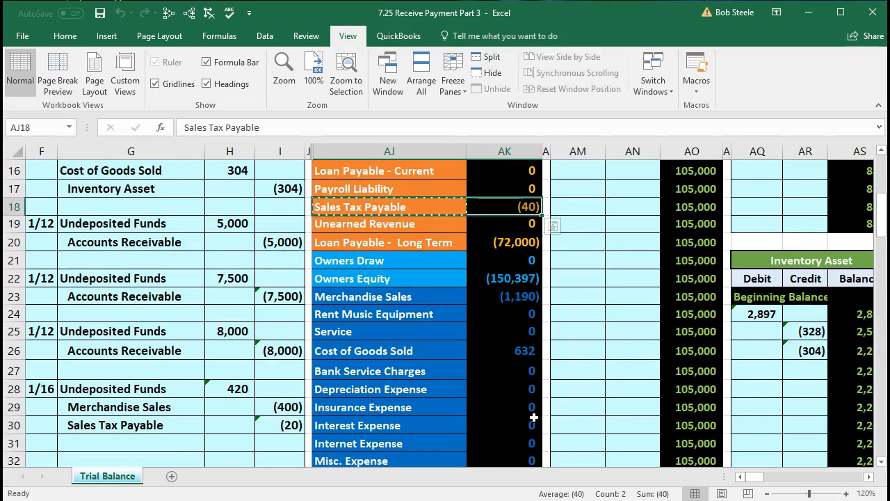
Step: Post the 1/16 sales tax credit to the Sales Tax Payable ledger by entering the formula =I30 in cell BD27
key("Right")
key("Right")
key("Right")
key("Right")
key("Right")
key("Right")
key("Right")
key("Right")
key("Right")
key("Right")
key("Right")
key("Right")
key("Right")
key("Right")
key("Right")
key("Right")
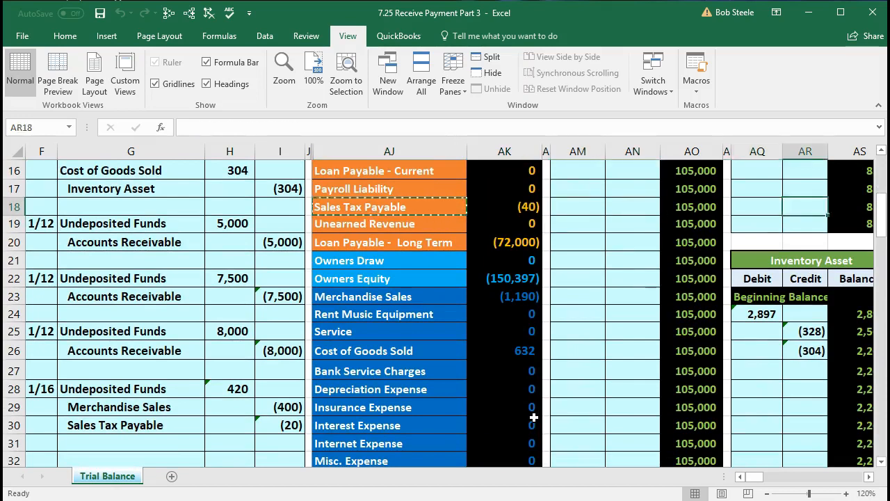
key("Right")
key("Right")
key("Right")
key("Right")
key("Right")
key("Right")
key("Right")
key("Right")
key("Right")
key("Right")
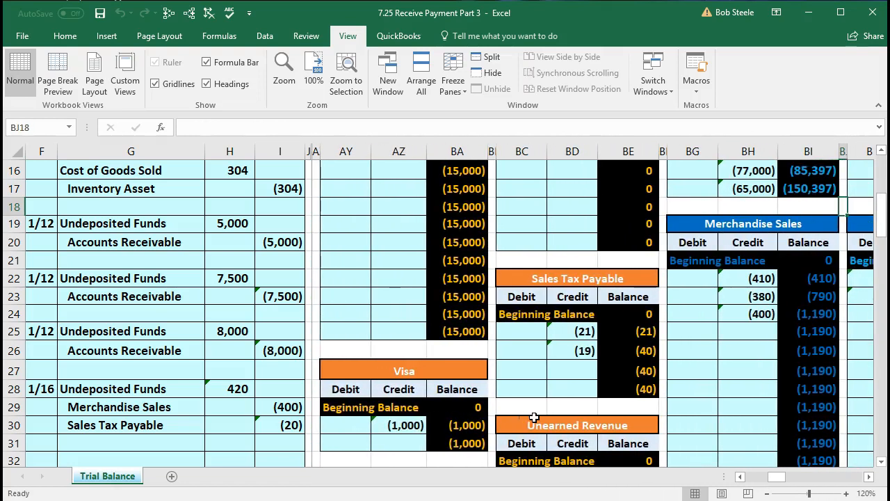
left_click(581, 372)
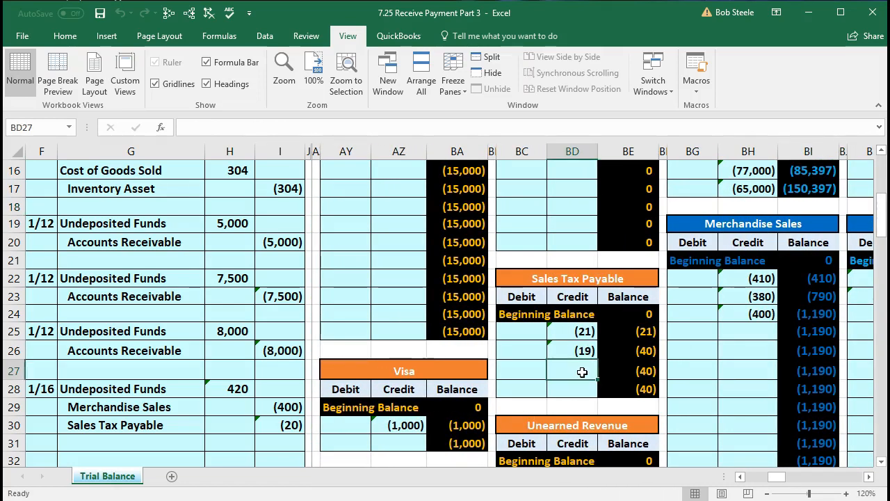
scroll(585, 366, "down", 1)
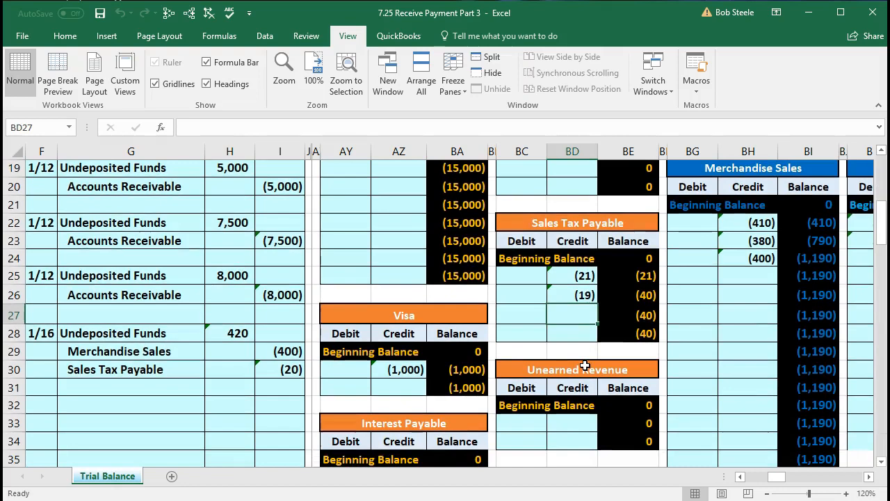
key("Right")
key("Right")
key("Right")
key("Right")
key("Right")
key("Right")
key("Right")
key("Right")
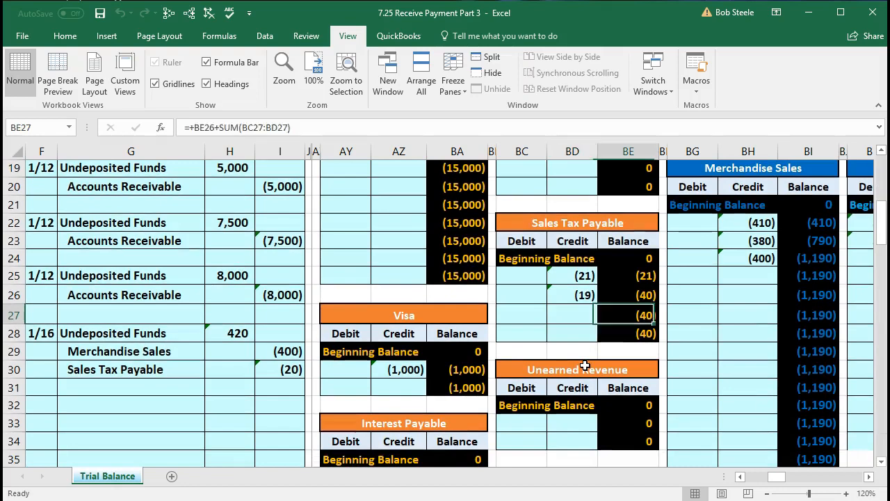
key("Right")
key("Left")
key("Left")
key("Left")
key("Left")
key("Left")
key("Left")
key("Left")
key("Left")
key("Left")
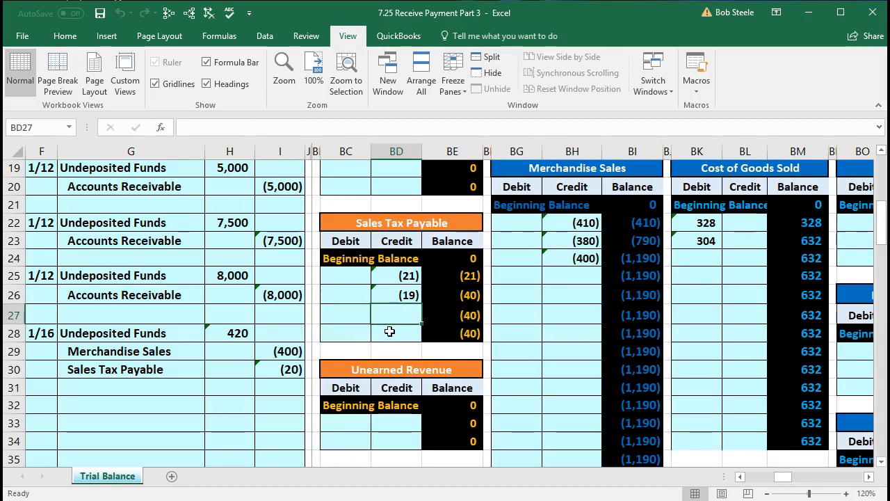
type("=")
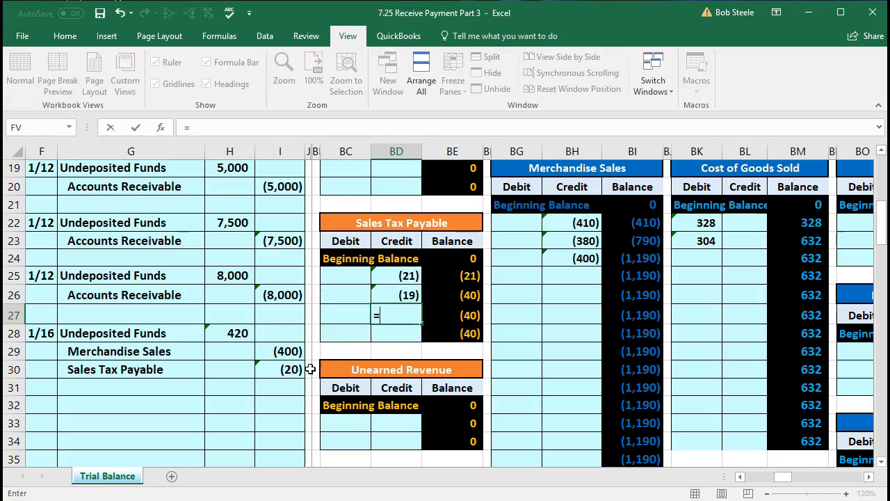
left_click(285, 369)
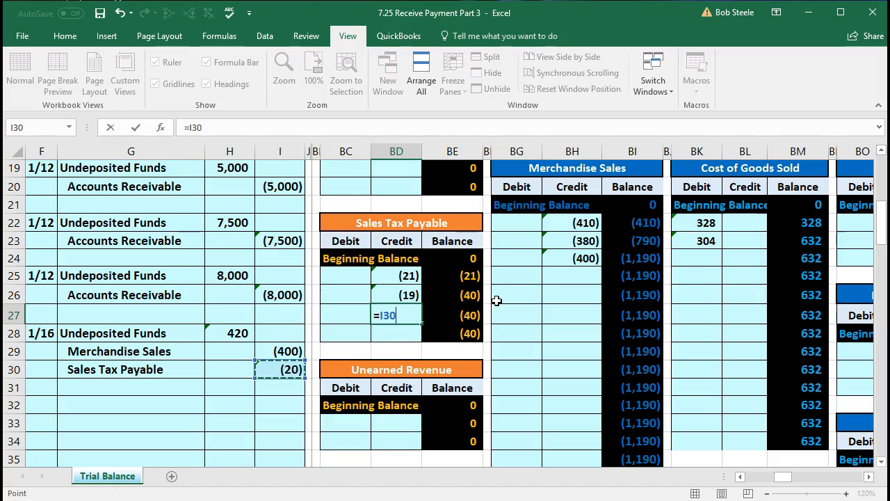
key("Return")
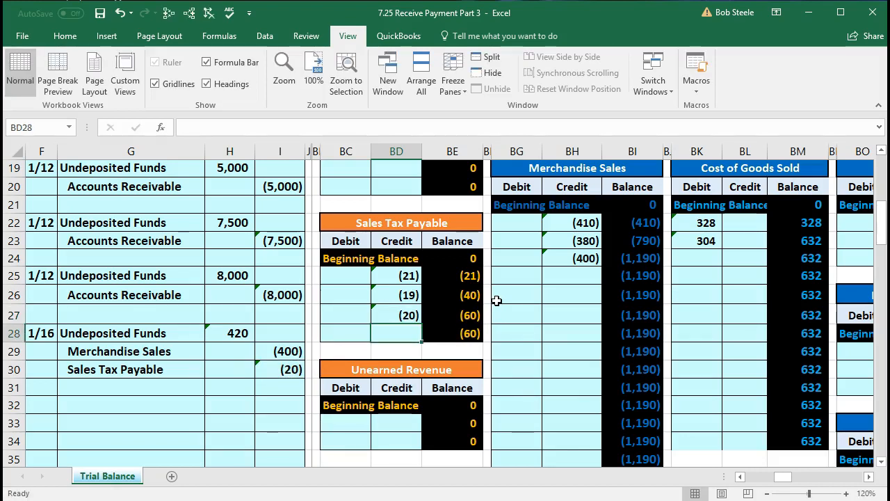
Step: Check the Sales Tax Payable balance in cell AK18 of the trial balance
key("Right")
key("Left")
key("Left")
key("Left")
key("Left")
key("Left")
key("Left")
key("Left")
key("Left")
key("Left")
key("Left")
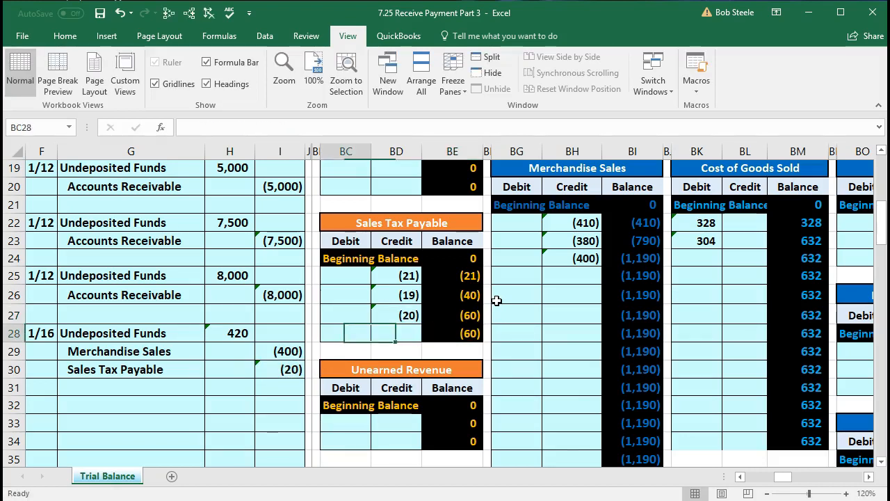
key("Left")
key("Left")
key("Left")
key("Left")
key("Left")
key("Left")
key("Left")
key("Left")
key("Left")
key("Left")
key("Left")
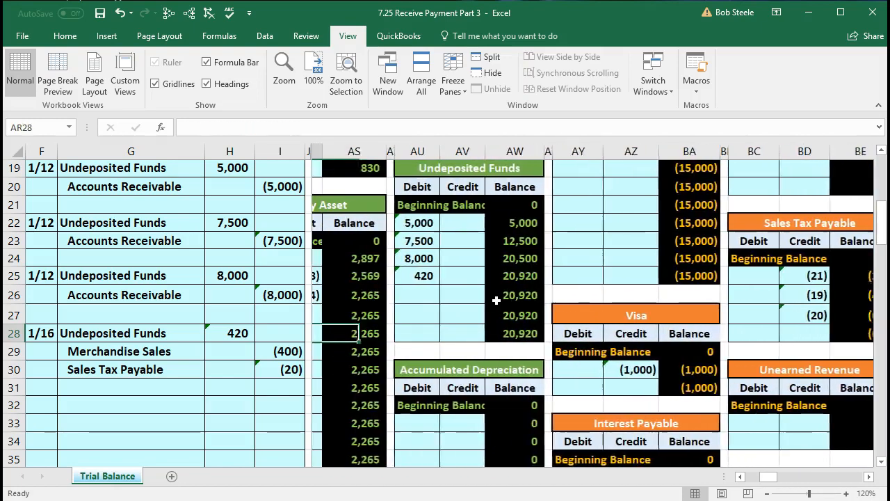
key("Left")
key("Left")
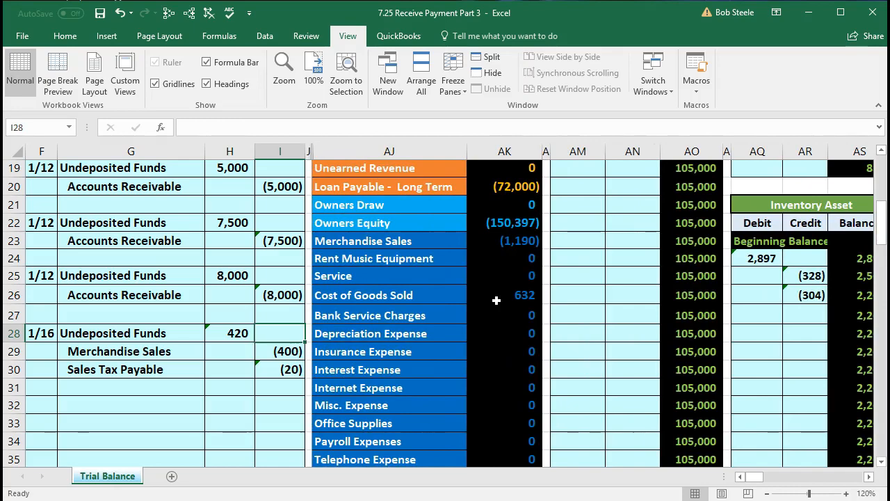
scroll(496, 300, "down", 1)
scroll(496, 300, "up", 2)
scroll(495, 300, "up", 1)
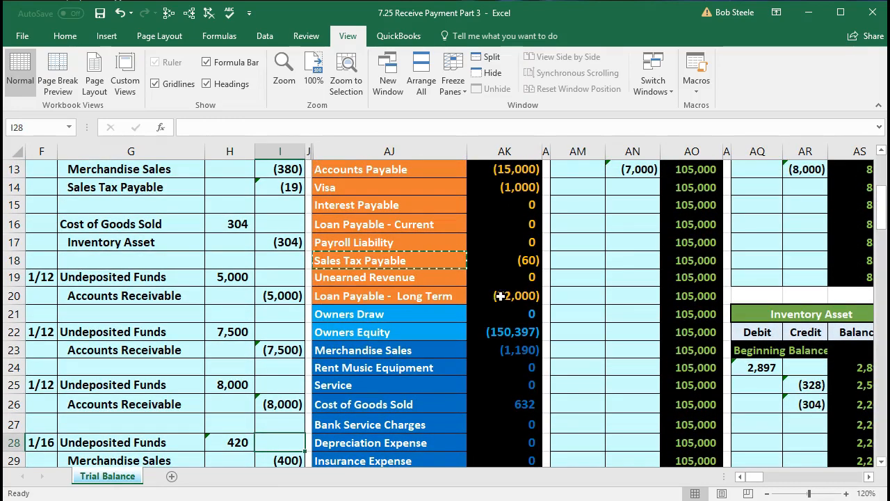
left_click(503, 259)
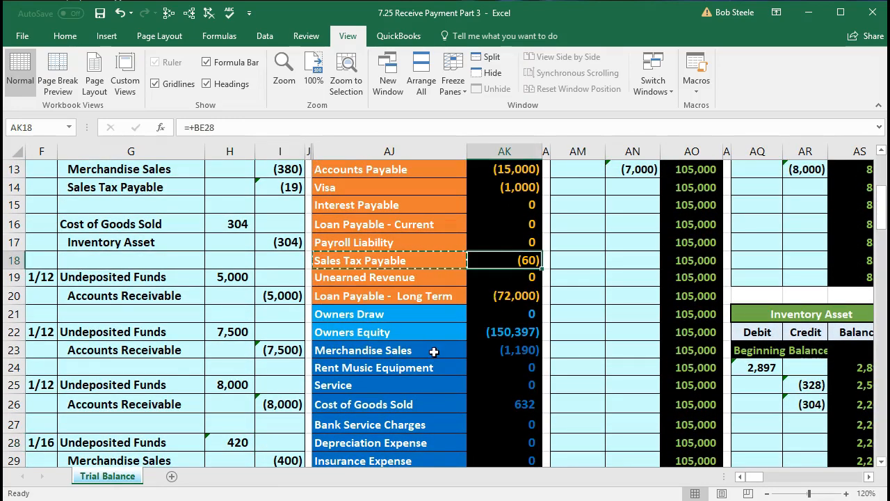
Step: Go from the trial balance across the general ledger accounts to the perpetual inventory item cards starting in column CE
scroll(435, 351, "down", 3)
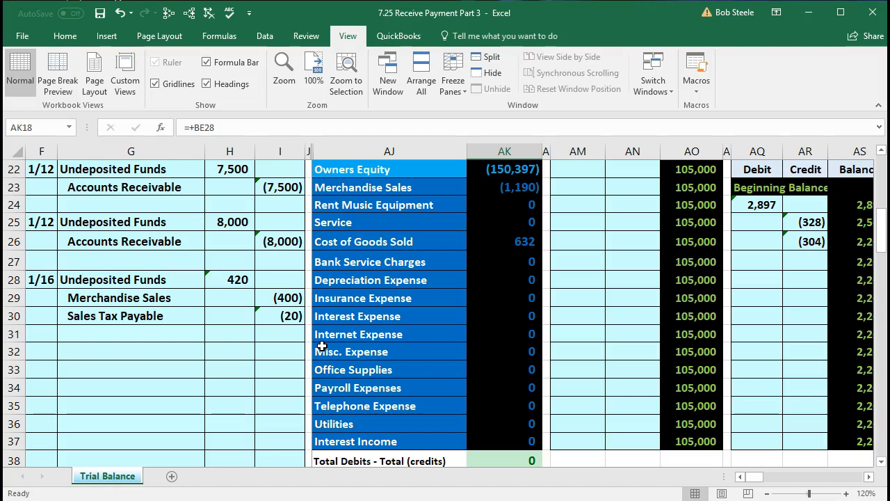
left_click(375, 279)
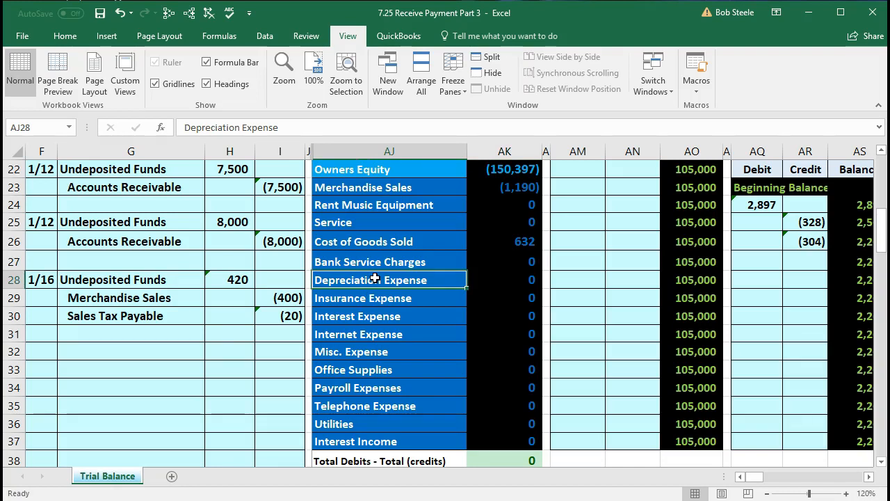
key("Right")
key("Right")
key("Right")
key("Right")
key("Right")
key("Right")
key("Right")
key("Right")
key("Right")
key("Right")
key("Right")
key("Right")
key("Right")
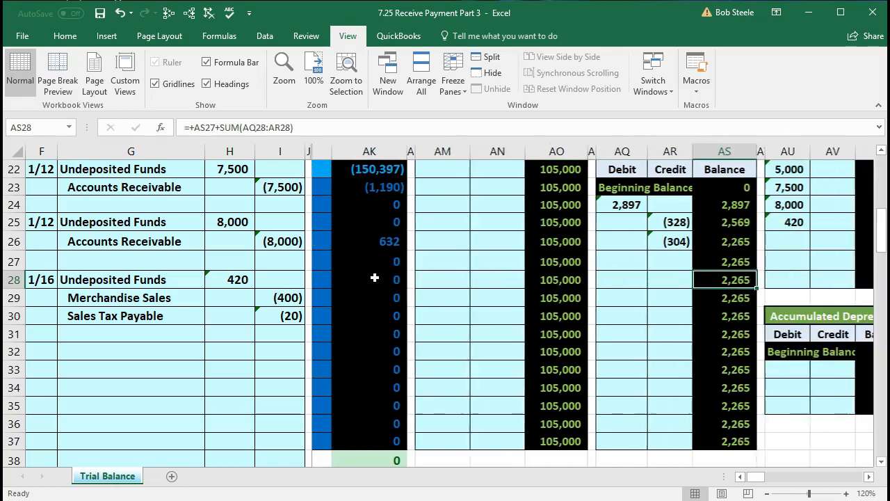
key("Right")
key("Right")
key("Right")
key("Right")
key("Right")
key("Right")
key("Right")
key("Right")
key("Right")
key("Right")
key("Right")
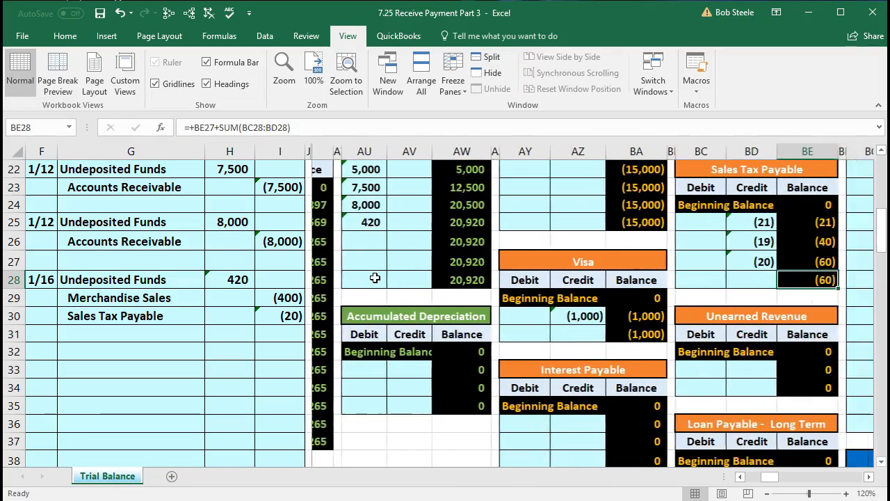
key("Right")
key("Right")
key("Right")
key("Right")
key("Right")
key("Right")
key("Right")
key("Right")
key("Right")
key("Right")
key("Right")
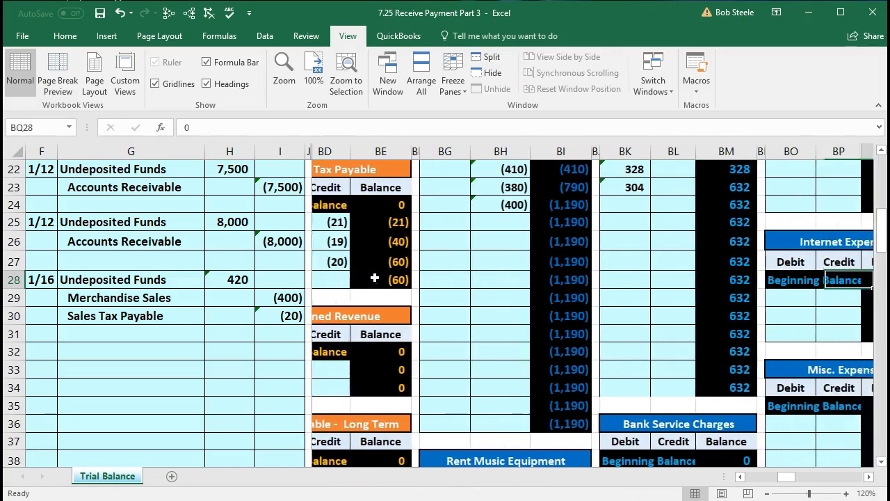
key("Right")
key("Right")
key("Right")
key("Right")
key("Right")
key("Right")
key("Right")
key("Right")
key("Right")
key("Right")
key("Right")
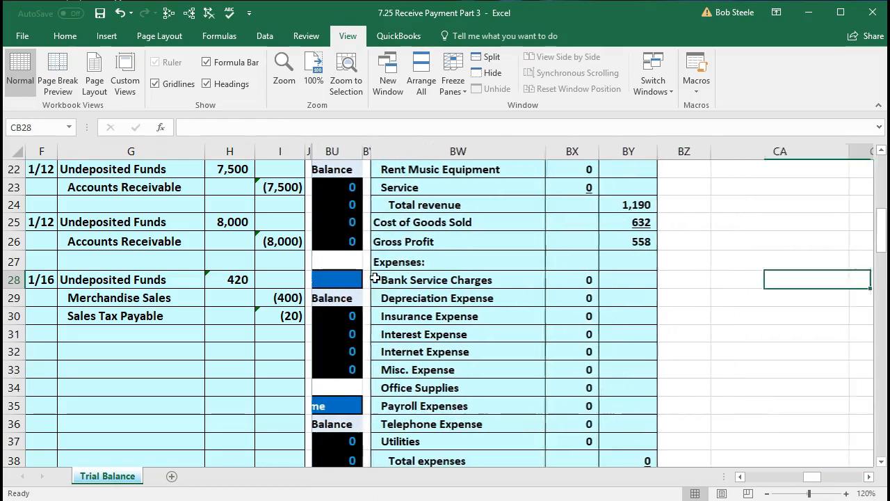
key("Right")
key("Right")
key("Right")
key("Right")
key("Right")
key("Right")
key("Right")
key("Right")
key("Right")
key("Right")
key("Right")
key("Right")
key("Right")
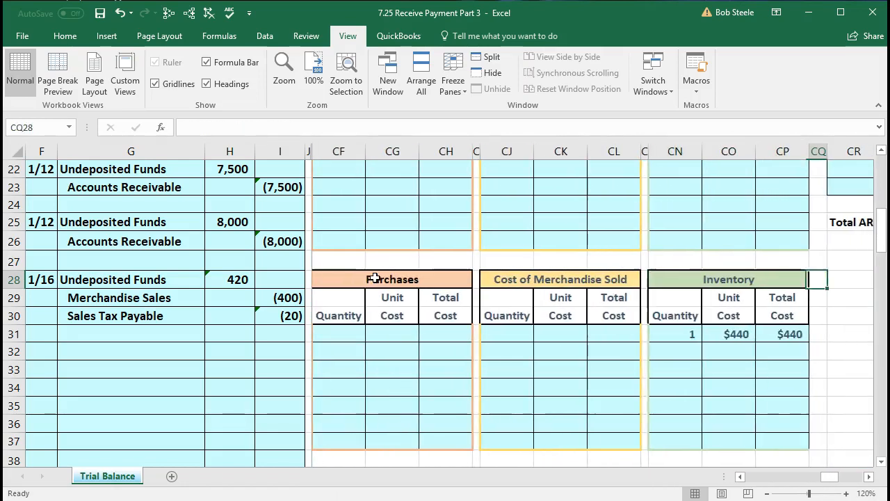
key("Left")
key("Left")
key("Left")
key("Left")
key("Left")
key("Left")
key("Left")
key("Left")
key("Left")
key("Left")
key("Left")
key("Left")
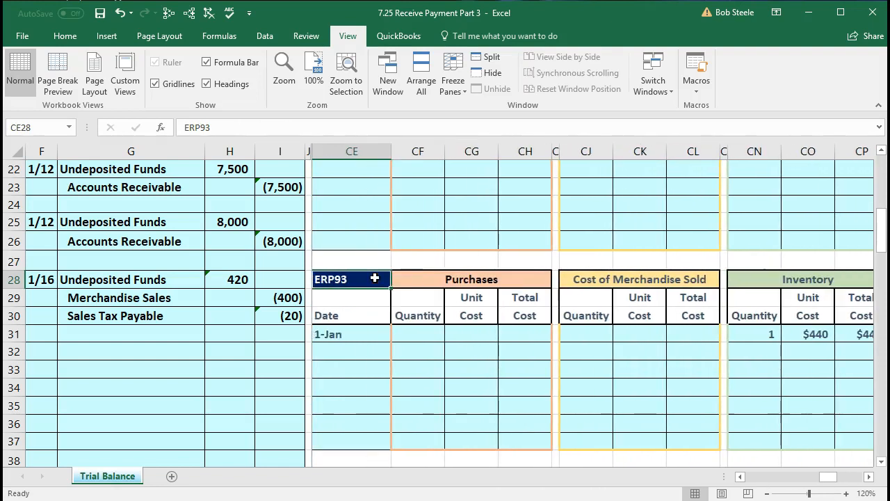
Step: Examine the ENLPBUNH3 inventory card, including its 1-Jan quantity, unit cost and total cost
scroll(374, 278, "up", 2)
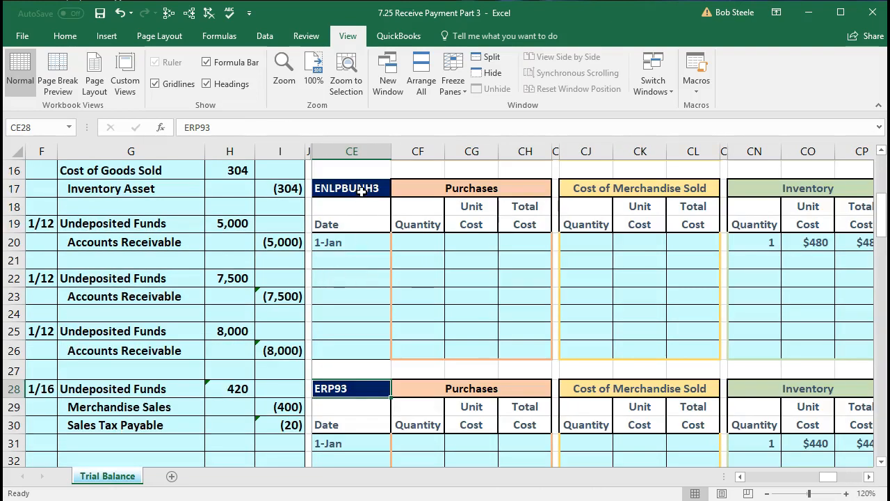
left_click(361, 192)
left_click(848, 249)
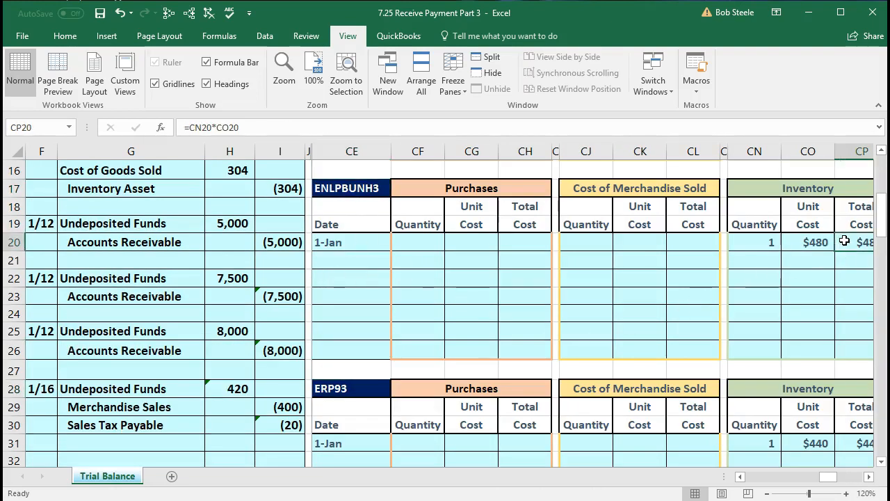
left_click(804, 242)
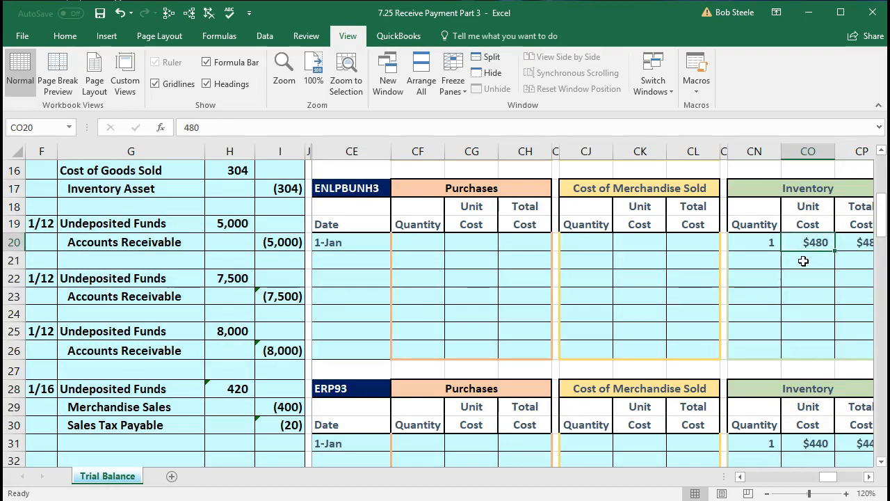
left_click(765, 242)
left_click(789, 242)
left_click(352, 188)
scroll(356, 250, "down", 1)
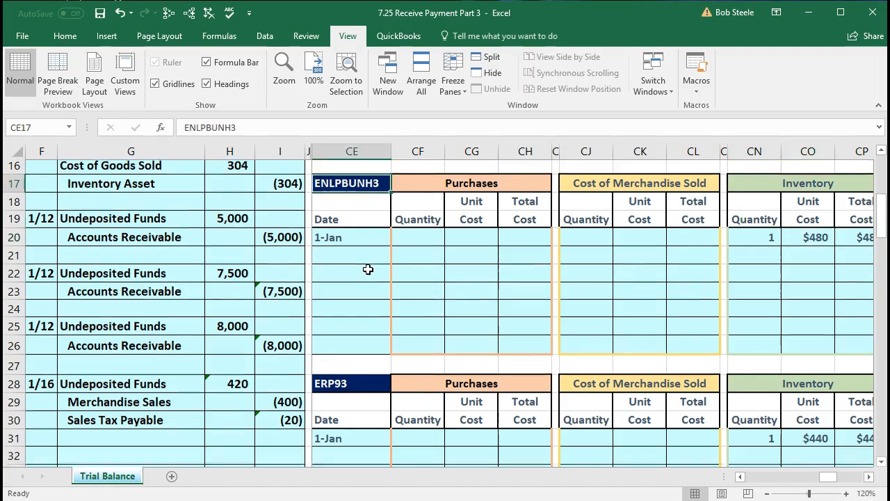
Step: Look through the remaining inventory item cards for the WILDKAT card and check its quantity on hand in cell CN87
left_click(362, 331)
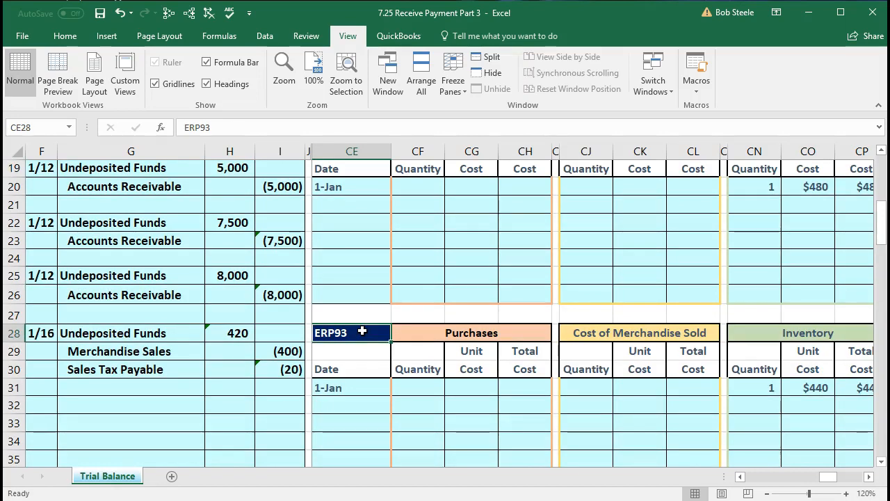
scroll(361, 332, "down", 2)
scroll(362, 331, "down", 1)
left_click(358, 366)
scroll(358, 364, "down", 2)
scroll(358, 363, "down", 2)
left_click(357, 363)
scroll(357, 364, "down", 3)
left_click(351, 403)
scroll(352, 398, "down", 2)
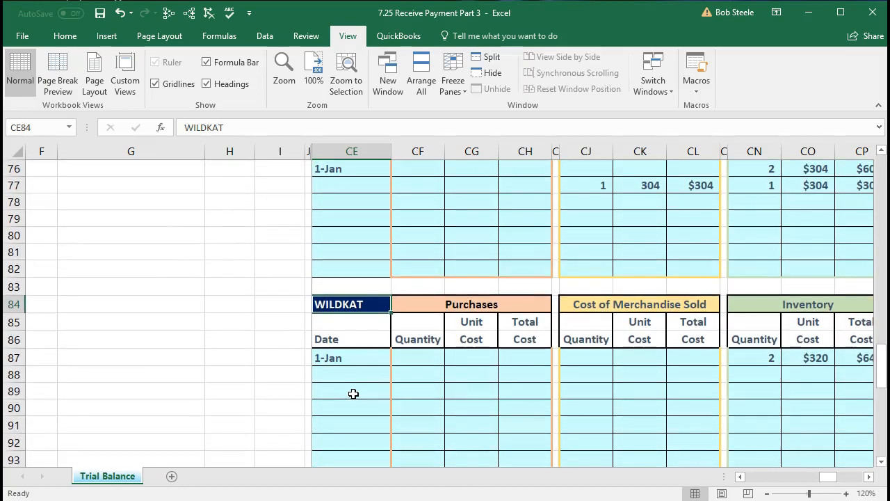
left_click(754, 359)
scroll(694, 381, "down", 1)
scroll(678, 370, "down", 1)
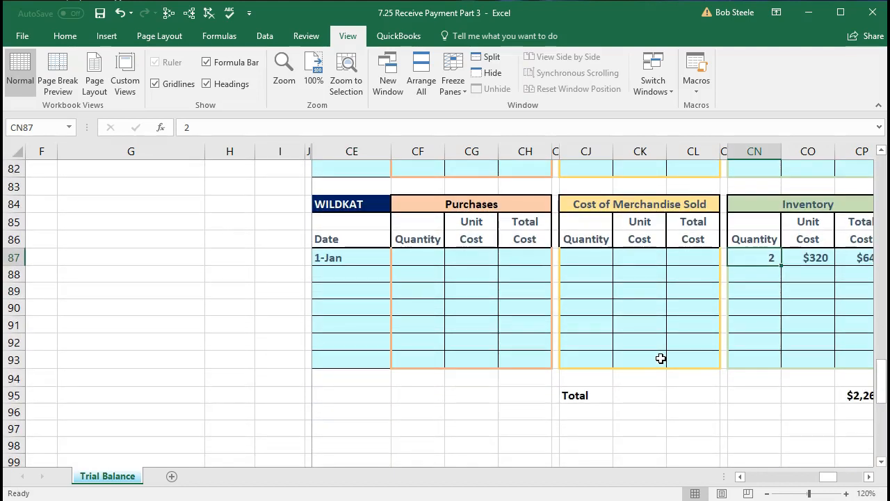
Step: Record a sold quantity of 1 in cell CJ88, under Cost of Merchandise Sold on the WILDKAT card
key("Right")
key("Right")
key("Right")
key("Down")
key("Left")
key("Left")
key("Left")
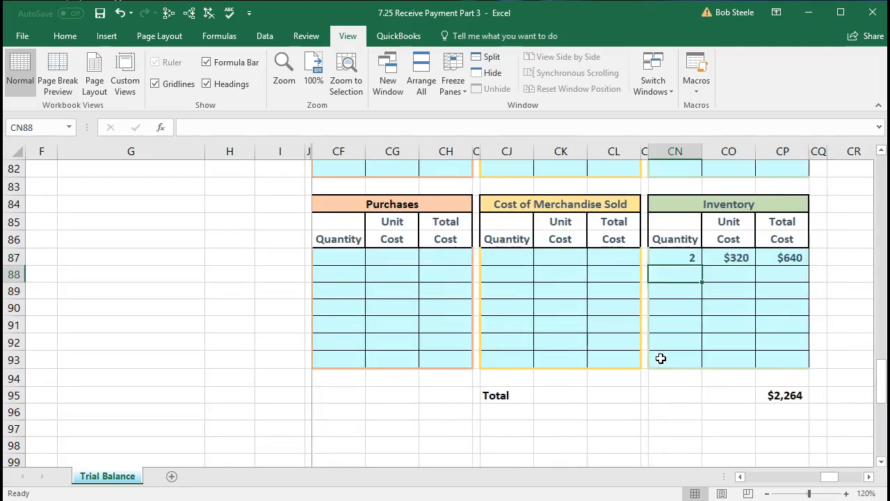
key("Right")
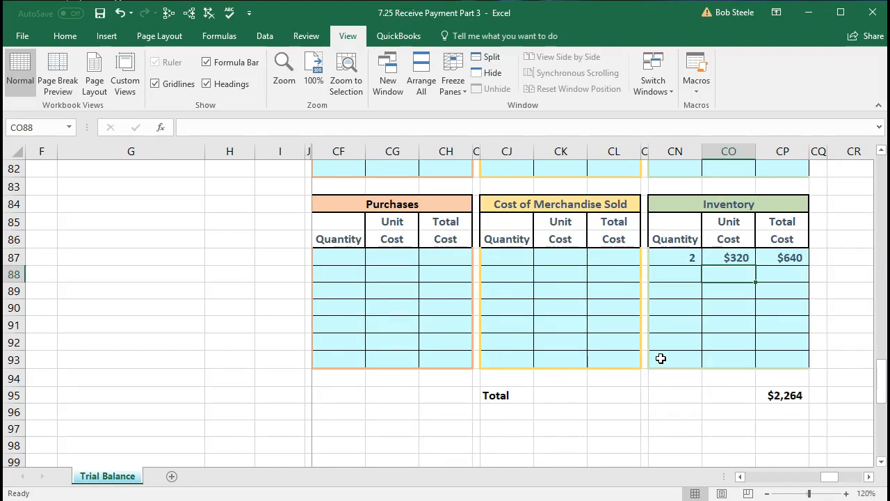
key("Left")
key("Left")
key("Left")
key("Left")
key("Left")
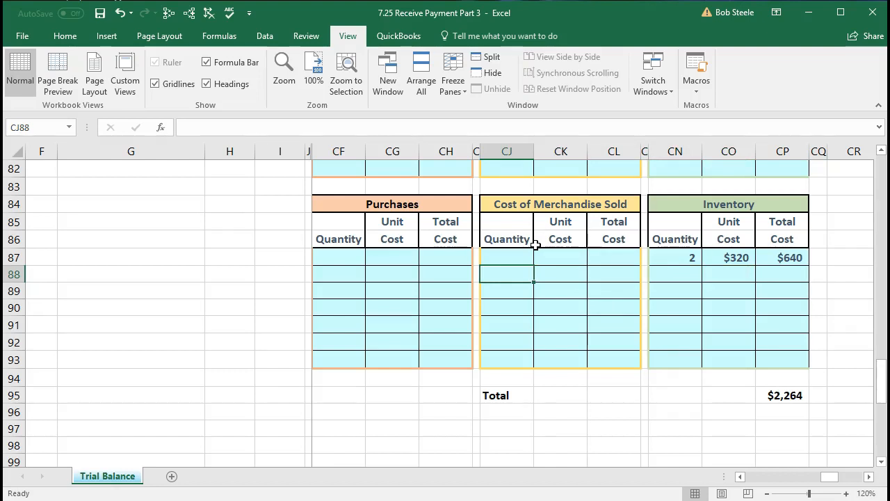
type("1")
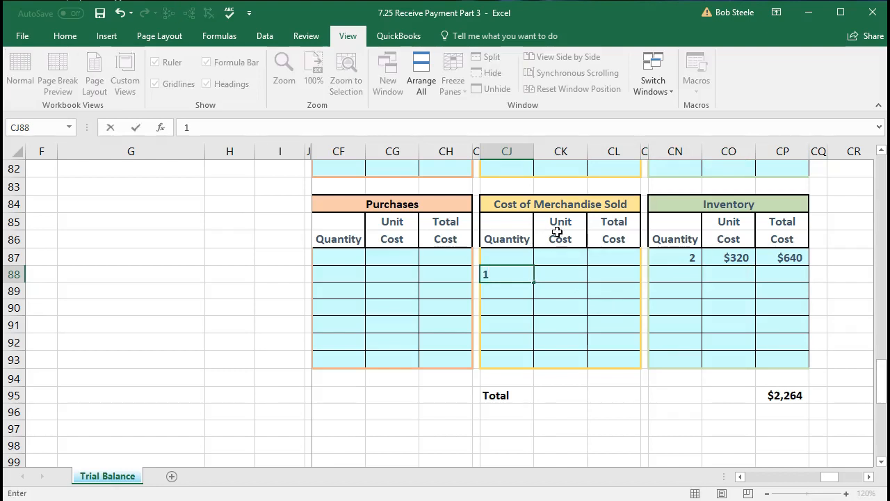
key("Right")
Step: Link the WILDKAT card's cost of merchandise sold unit cost in cell CK88 to the inventory unit cost in CO87
type("+")
key("Right")
key("Right")
key("Right")
key("Up")
key("Right")
key("Return")
Step: Calculate the total cost of the WILDKAT unit sold in cell CL88 with the formula =CJ88*CK88
key("Left")
key("Up")
key("Right")
key("Right")
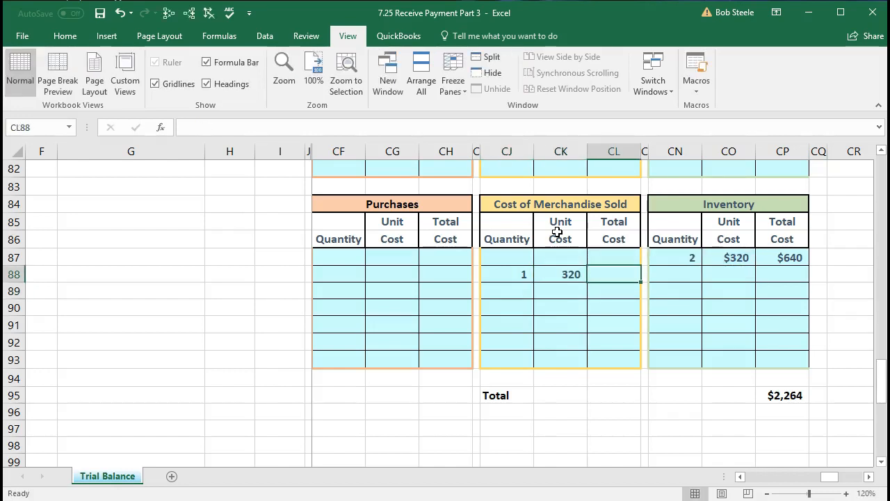
type("=")
left_click(511, 272)
type("*")
left_click(565, 274)
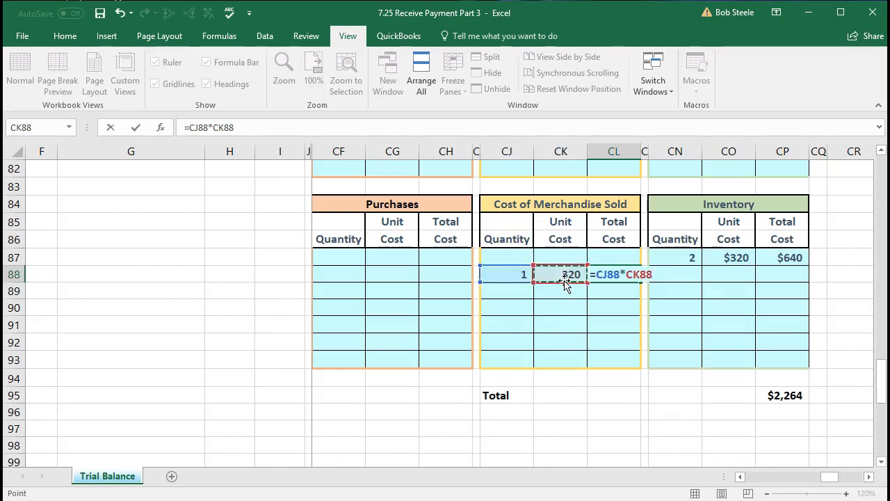
key("Return")
Step: Calculate the remaining WILDKAT inventory quantity in cell CN88 with the formula =CN87-CJ88
key("Right")
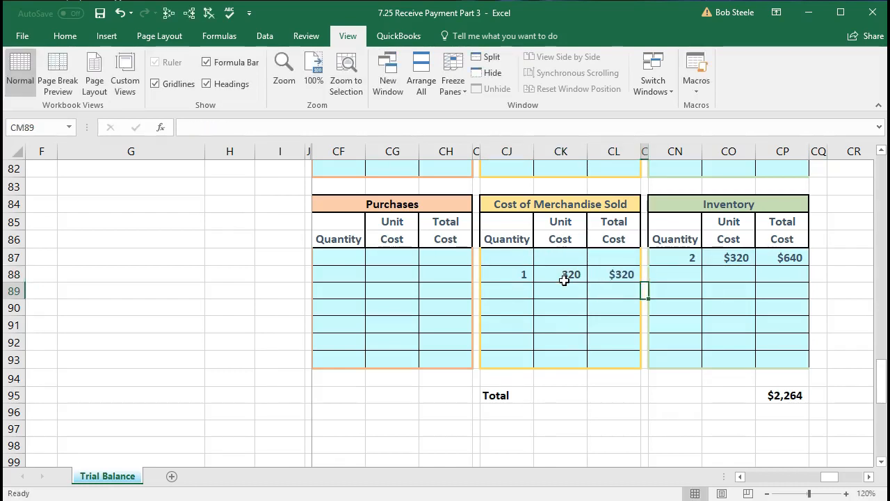
key("Up")
key("Up")
key("Right")
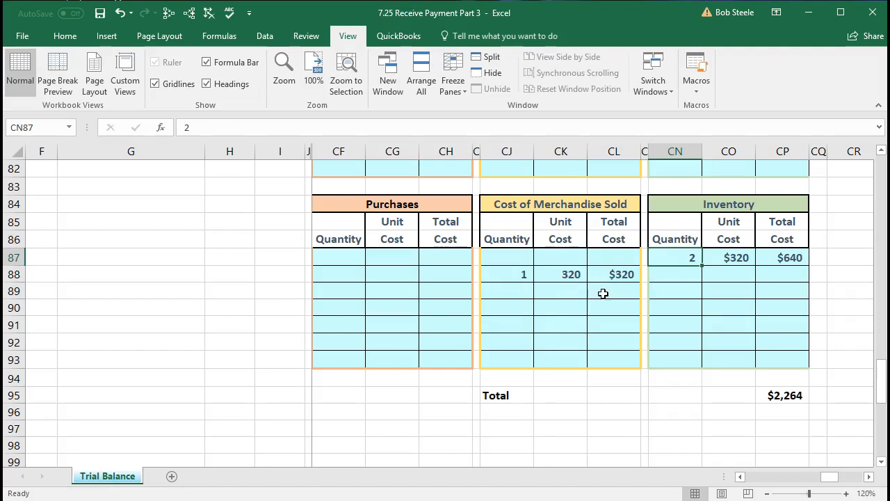
left_click(670, 276)
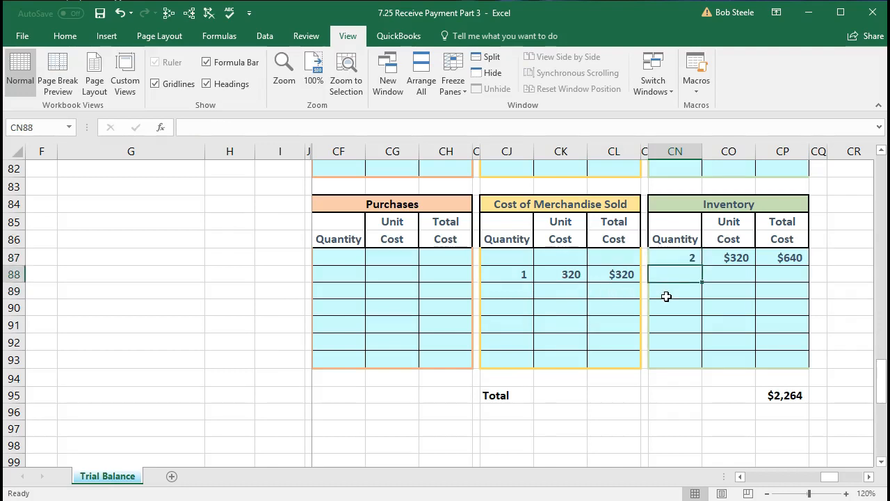
type("=")
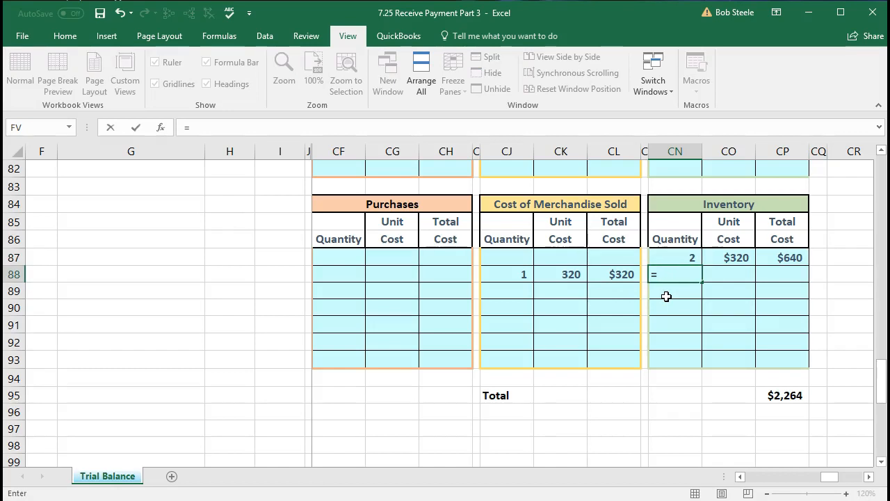
key("Up")
type("-")
key("Left")
key("Left")
key("Left")
key("Left")
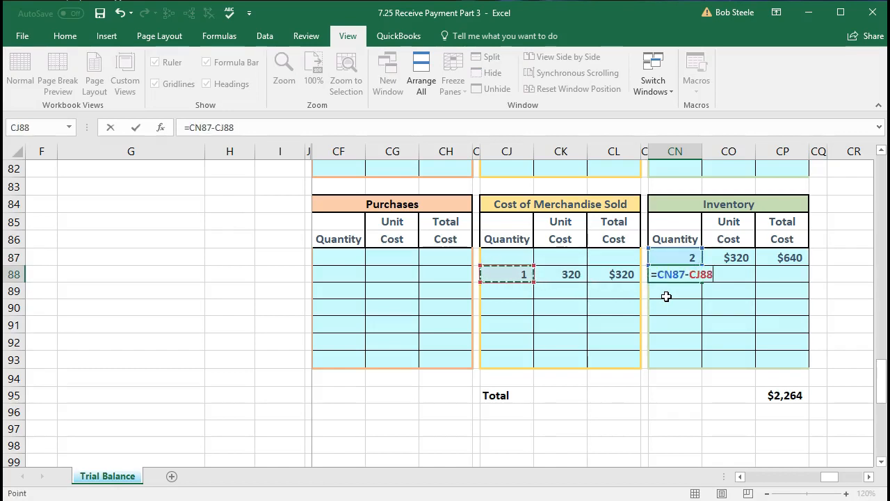
key("Return")
Step: Carry the WILDKAT inventory unit cost down into cell CO88 by linking it to CO87
key("Right")
key("Up")
type("+")
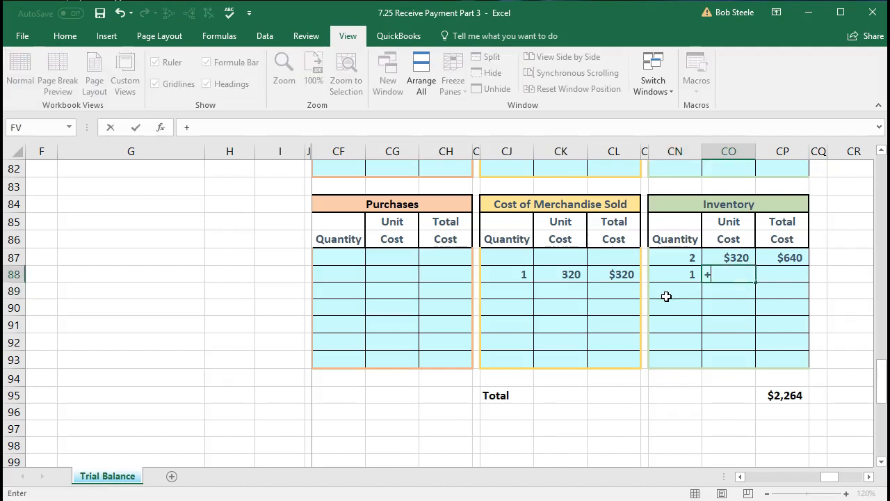
key("Up")
key("Return")
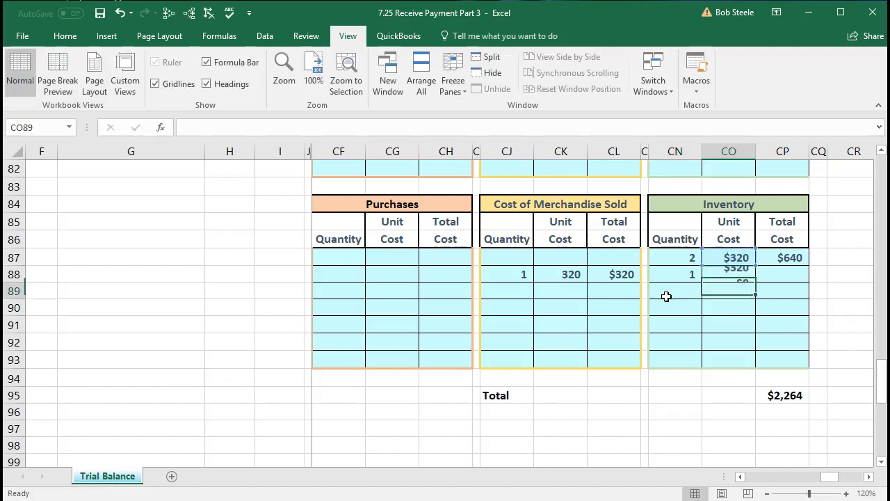
Step: Calculate the remaining WILDKAT inventory total cost in cell CP88 with the formula =CN88*CO88
key("Right")
key("Up")
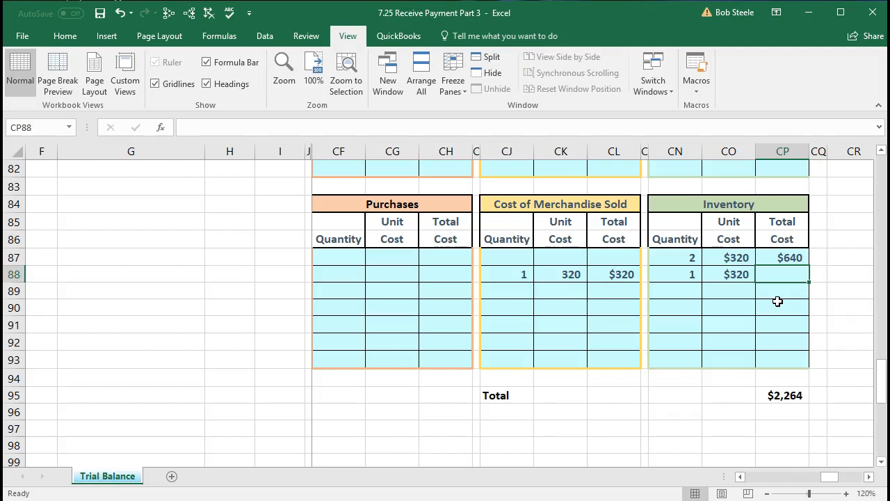
type("=")
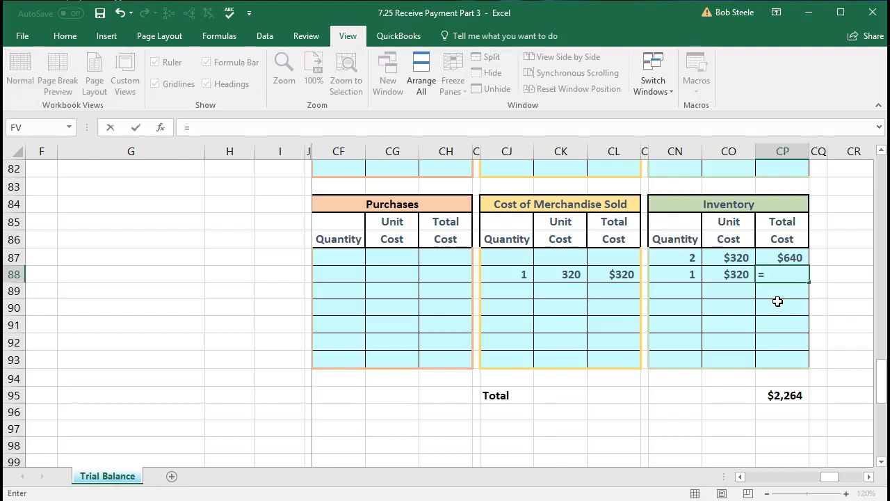
left_click(695, 276)
type("*")
left_click(727, 276)
key("Return")
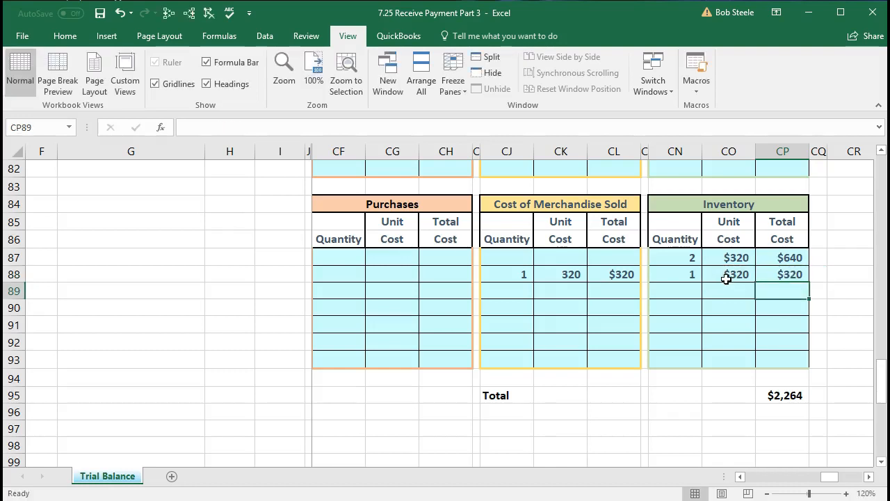
Step: Update the inventory total formula in cell CP95 so its last term refers to CP88 instead of CP87
left_click(628, 272)
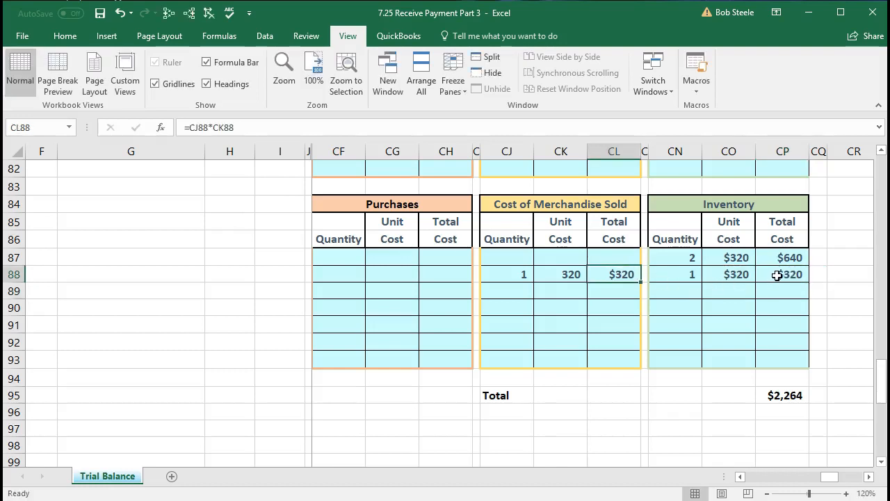
left_click(777, 276)
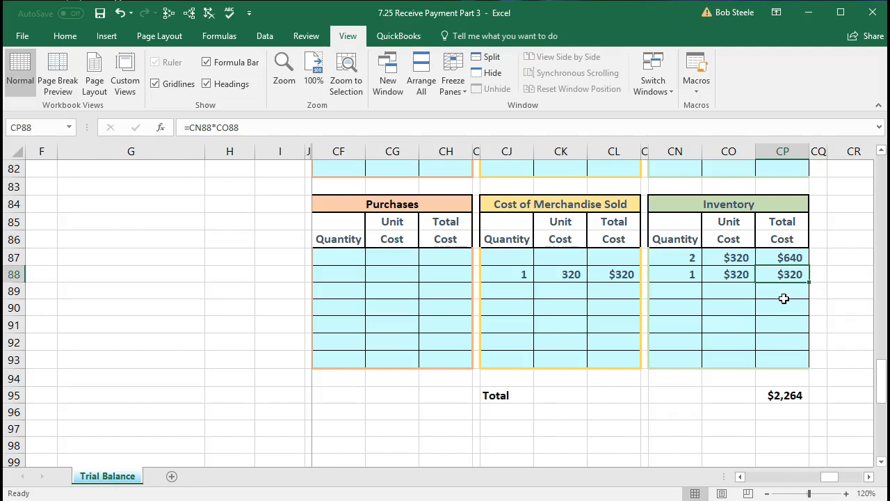
left_click(785, 395)
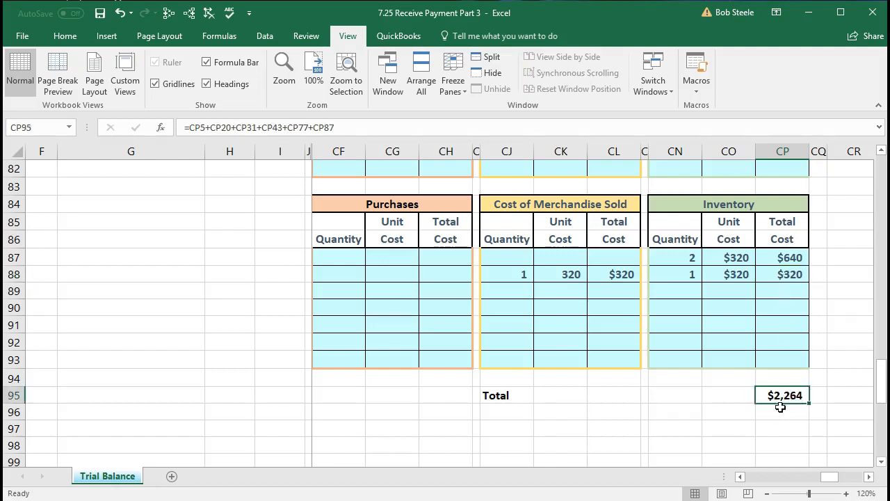
double_click(784, 394)
scroll(786, 395, "up", 4)
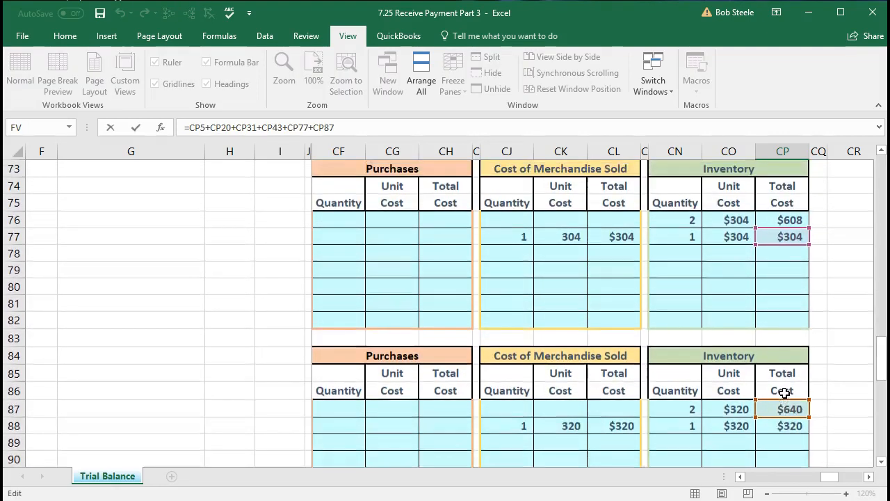
scroll(786, 395, "down", 3)
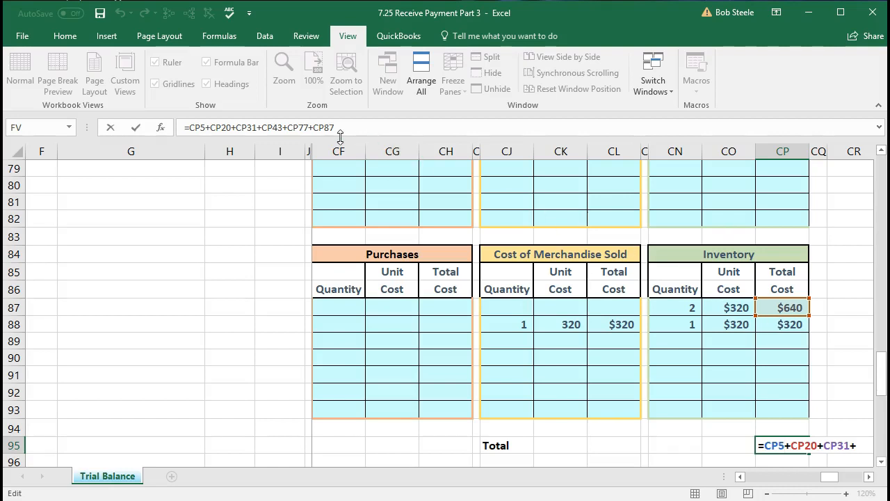
left_click(306, 128)
key("Right")
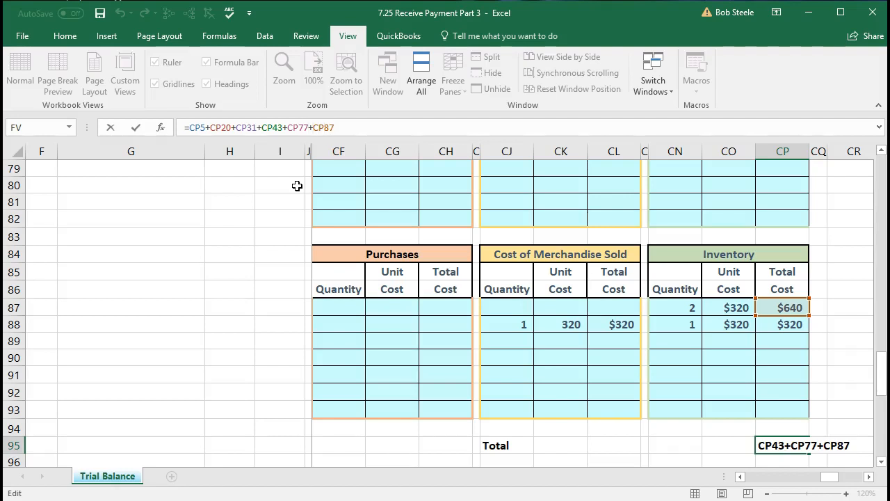
key("BackSpace")
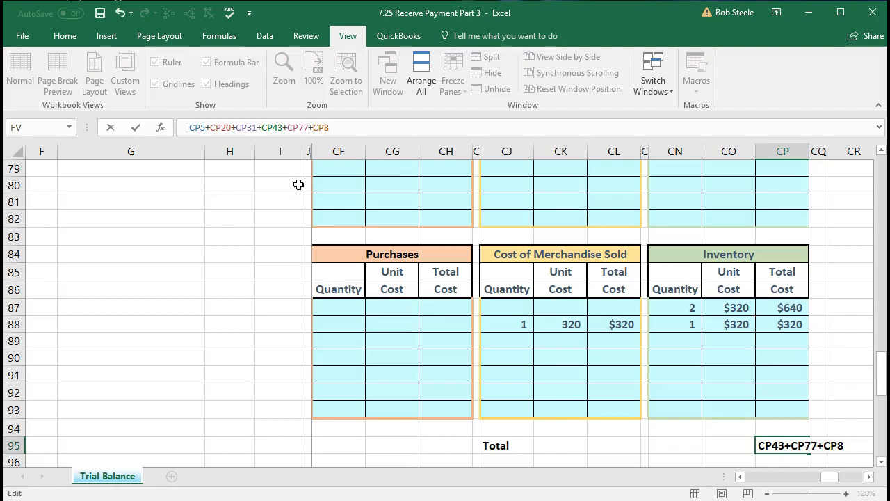
type("8")
key("Return")
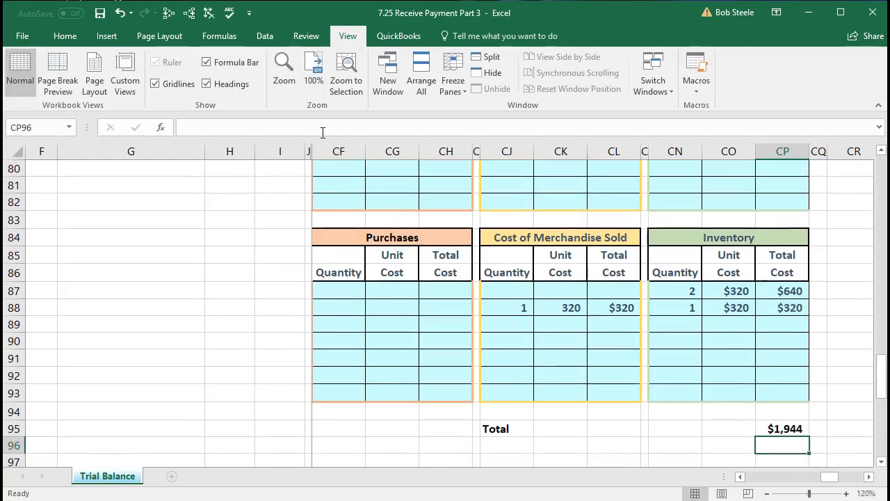
Step: Clear cell CP95 and rebuild the inventory total with the formula =CP5+CP20+CP31+CP43+CP77+CP88
left_click(787, 429)
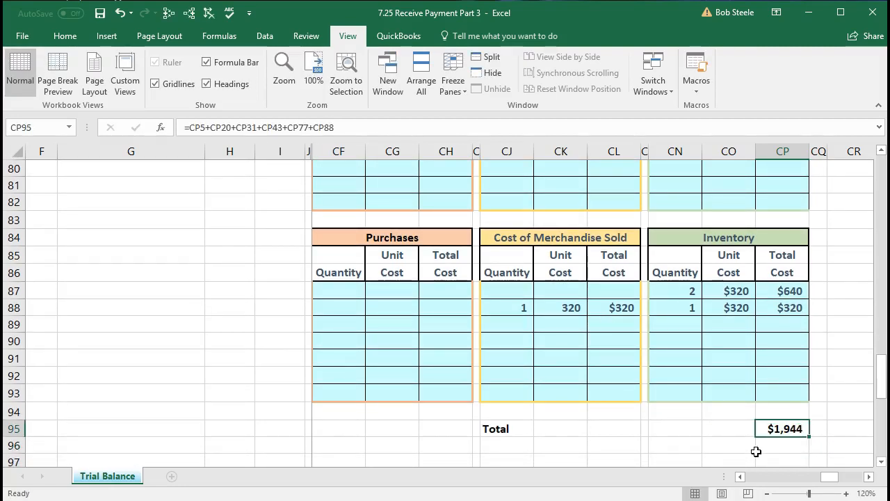
key("Delete")
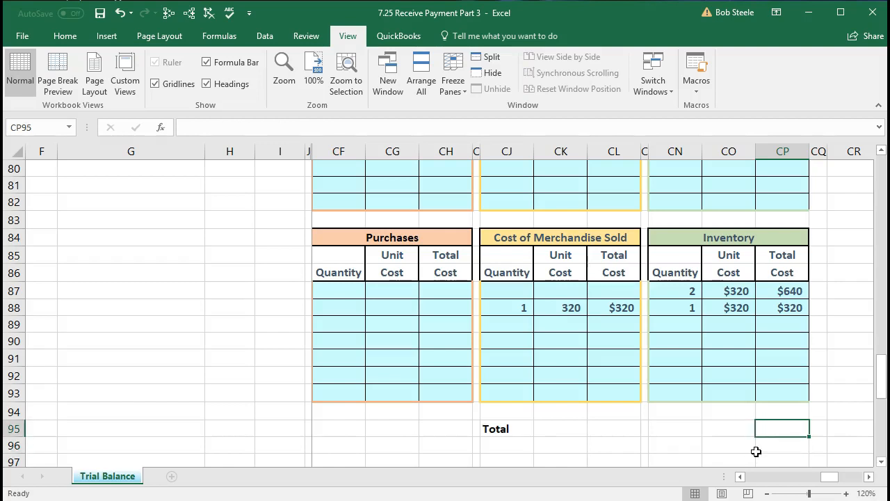
type("=")
scroll(756, 452, "up", 20)
scroll(758, 445, "up", 4)
left_click(795, 267)
type("+")
scroll(795, 271, "down", 3)
left_click(786, 349)
type("+")
scroll(786, 348, "down", 3)
left_click(783, 386)
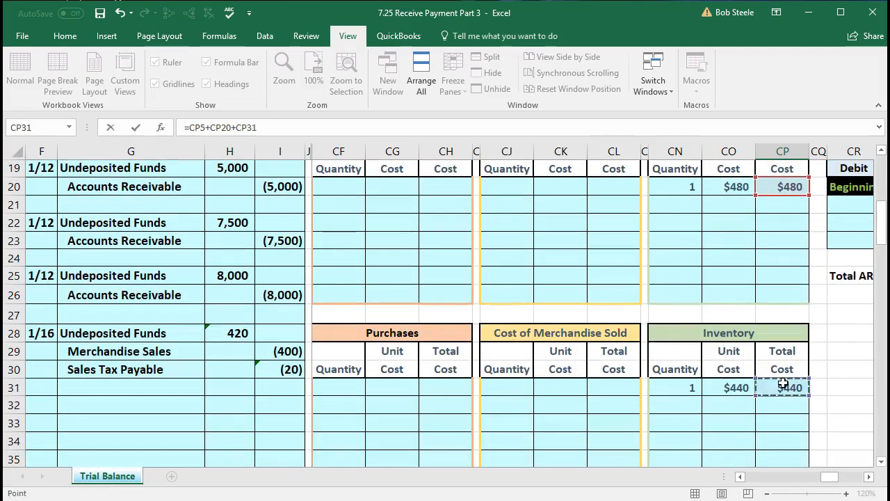
type("+")
scroll(783, 383, "down", 4)
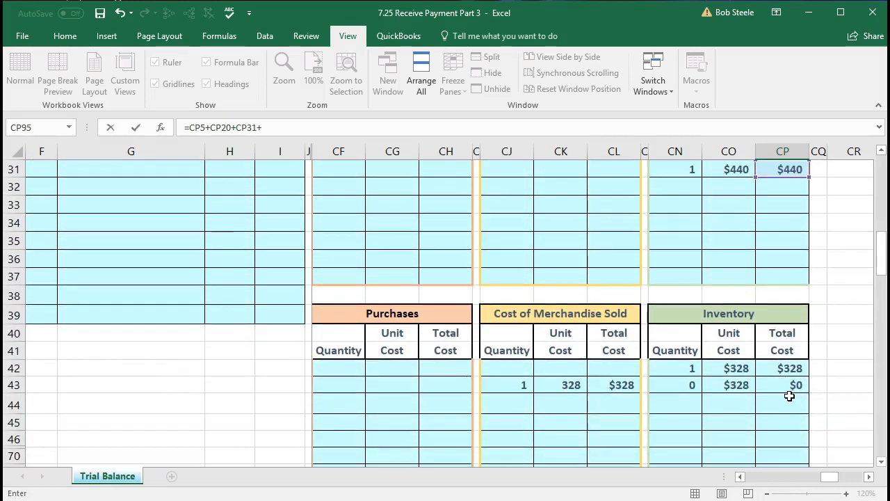
left_click(788, 388)
type("+")
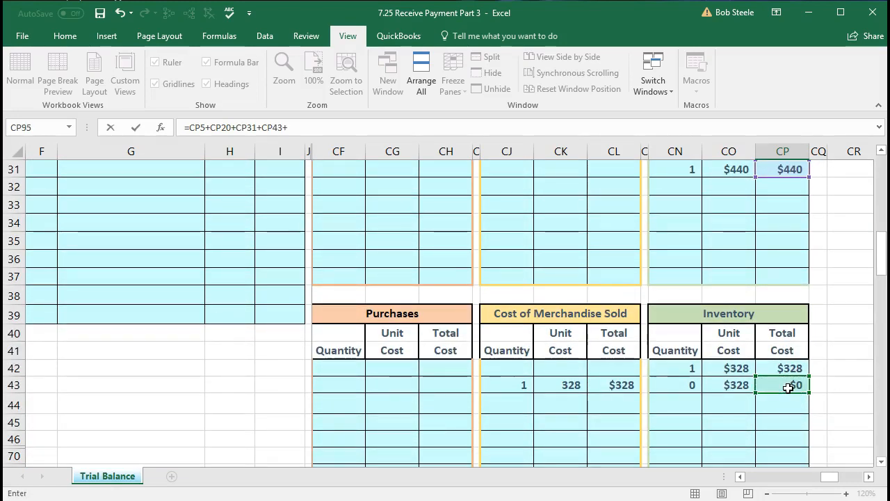
scroll(788, 388, "down", 2)
scroll(788, 388, "down", 2)
left_click(789, 360)
type("+")
scroll(789, 360, "down", 4)
left_click(788, 371)
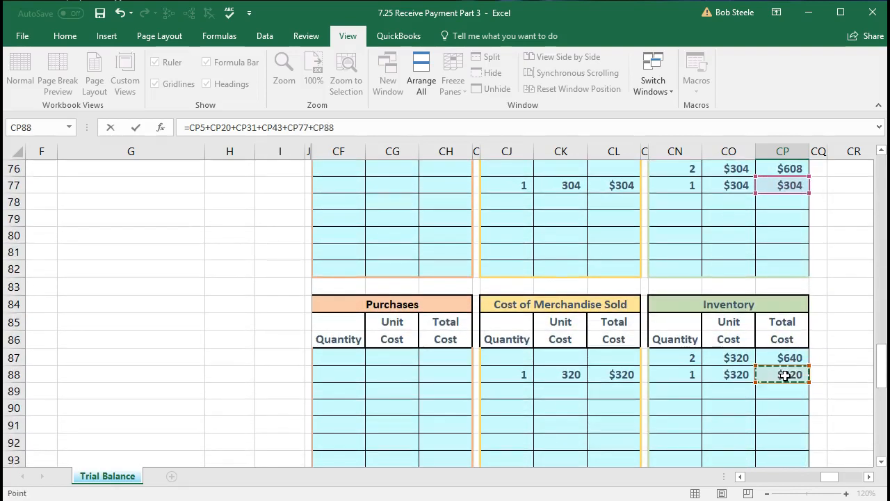
scroll(789, 371, "down", 3)
scroll(785, 375, "down", 1)
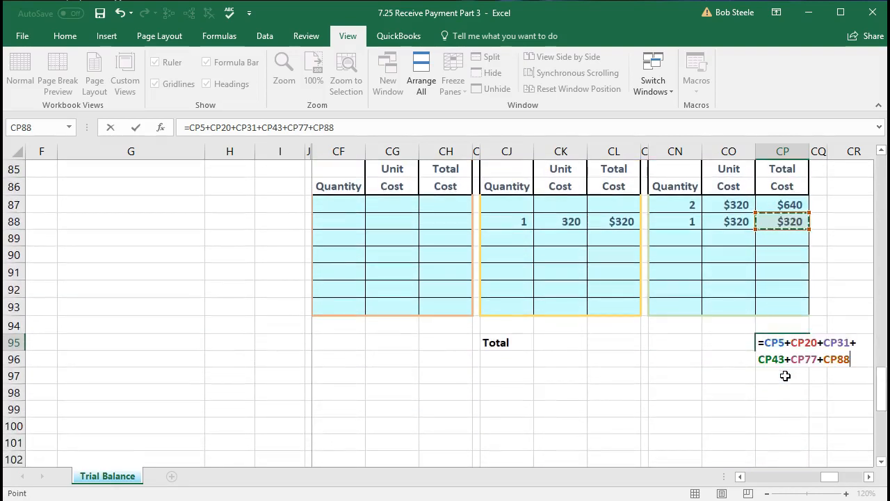
key("Return")
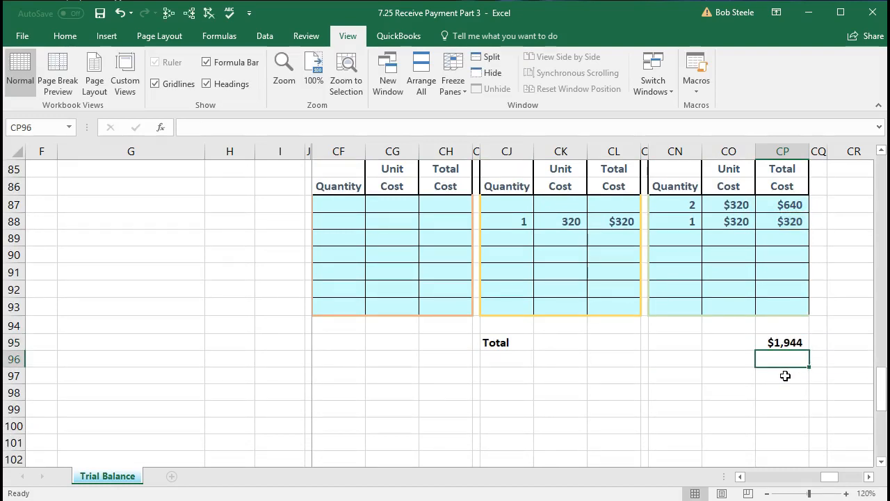
left_click(768, 342)
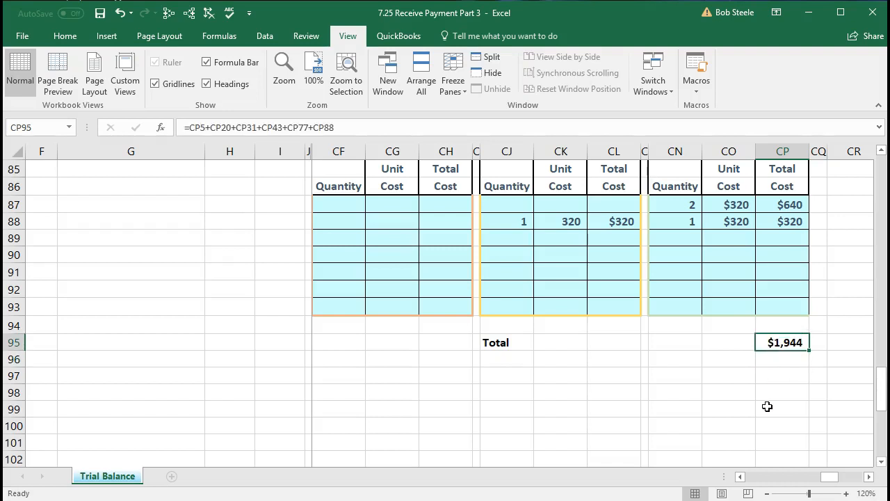
Step: Enter 320 as the debit amount in journal cell H32, below the 1/16 sale entry
scroll(767, 406, "up", 5)
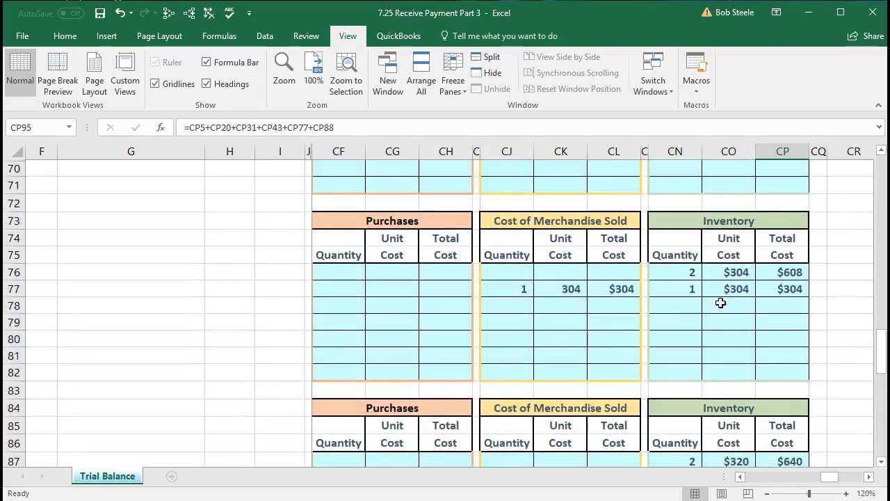
scroll(720, 302, "down", 2)
left_click(723, 224)
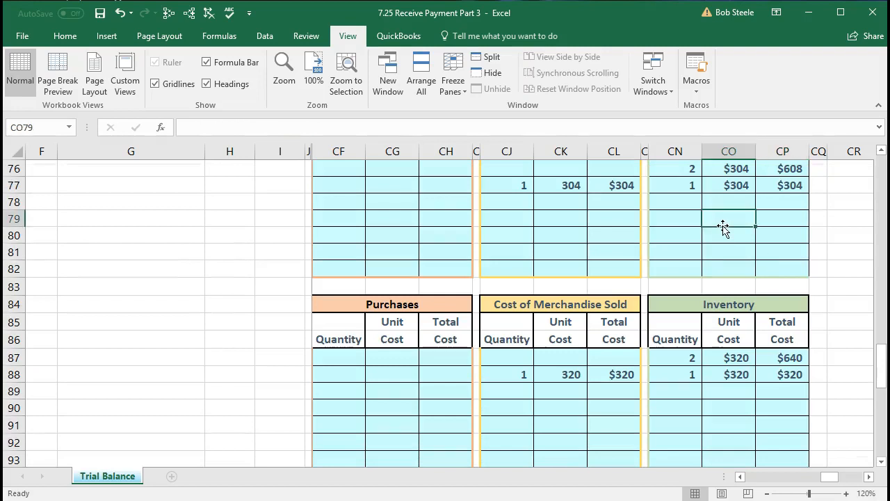
key("Up")
key("Up")
key("Up")
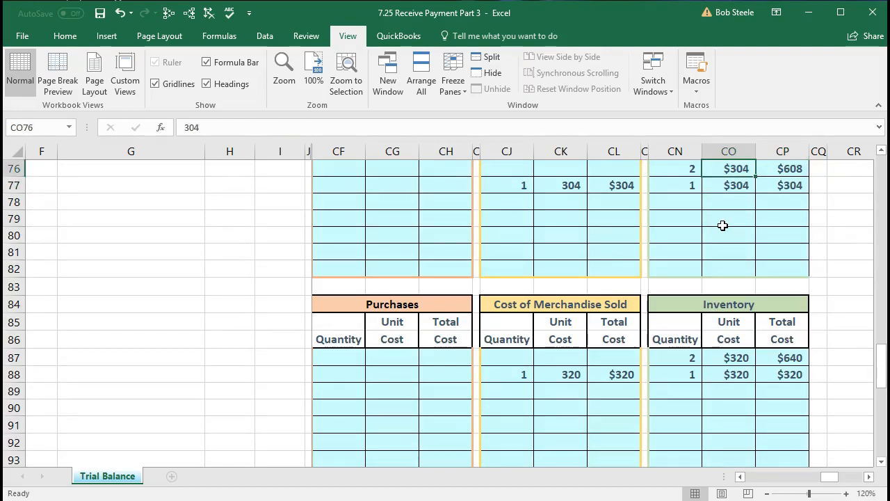
key("Left")
key("Left")
key("Up")
key("Up")
key("Up")
key("Up")
key("Up")
key("Up")
key("Up")
key("Up")
key("Up")
key("Up")
key("Up")
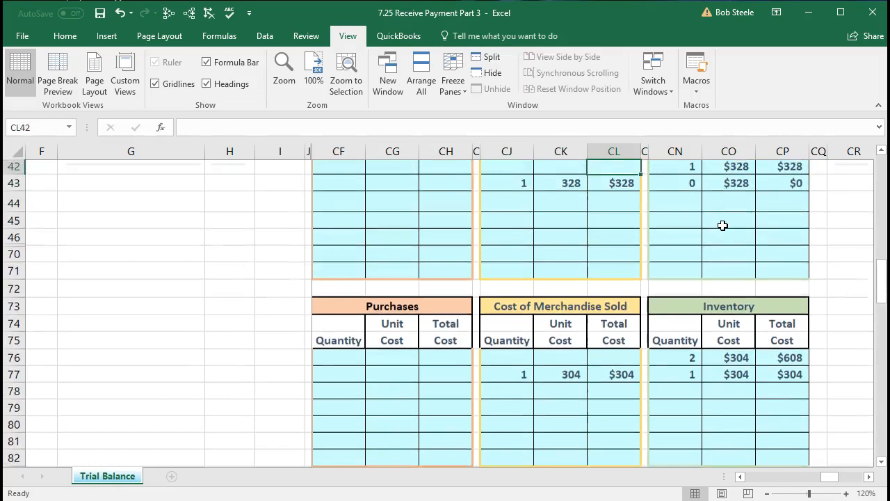
key("Up")
key("Up")
key("Up")
key("Up")
key("Up")
key("Up")
key("Up")
key("Up")
key("Up")
key("Up")
key("Up")
key("Up")
key("Up")
key("Up")
key("Up")
key("Left")
key("Left")
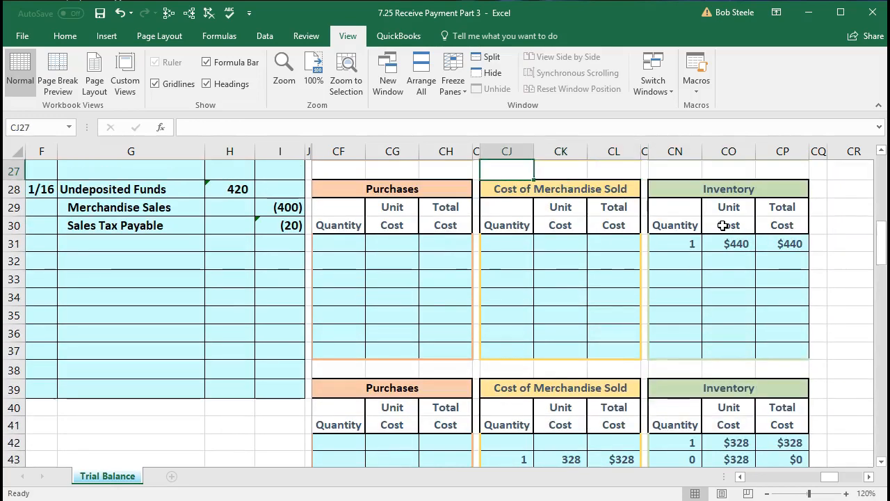
key("Left")
key("Left")
key("Left")
key("Left")
key("Left")
key("Left")
key("Left")
key("Left")
key("Left")
key("Left")
key("Left")
key("Left")
key("Left")
key("Left")
key("Left")
key("Left")
key("Left")
key("Left")
key("Left")
key("Left")
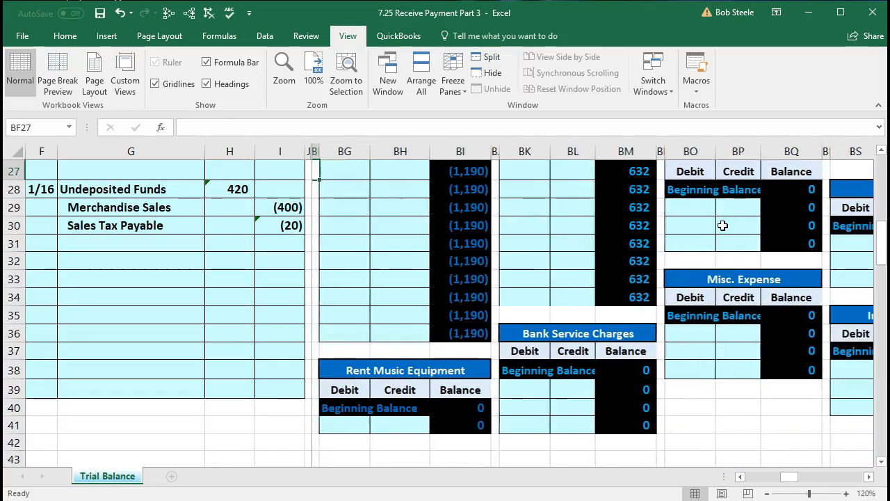
key("Left")
key("Left")
key("Left")
key("Left")
key("Left")
key("Left")
key("Left")
key("Left")
key("Left")
key("Left")
key("Left")
key("Left")
key("Left")
key("Left")
key("Left")
key("Left")
key("Left")
key("Left")
key("Left")
key("Left")
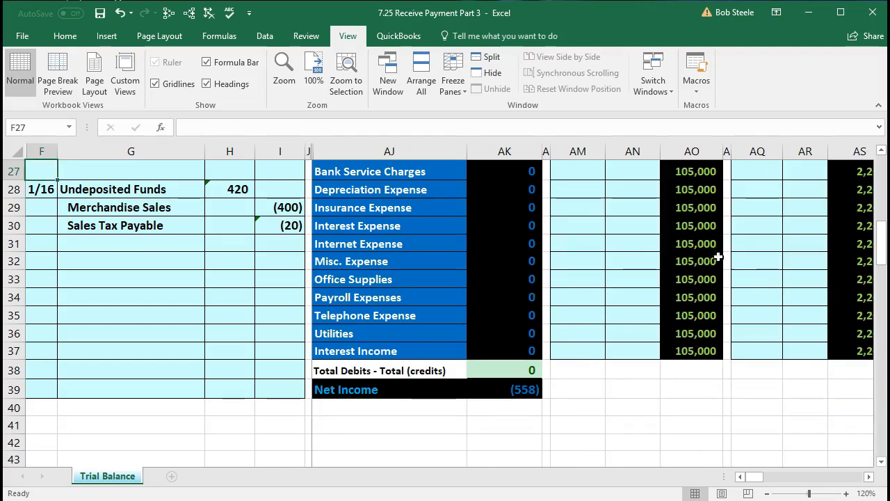
left_click(240, 261)
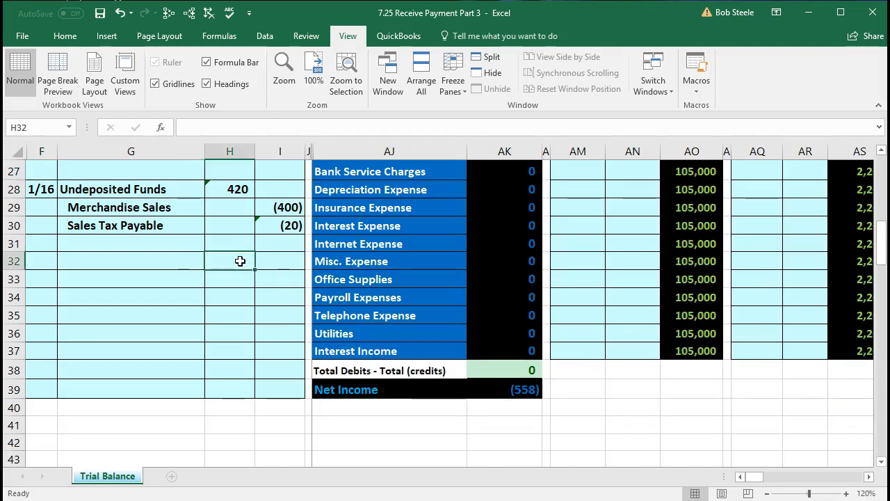
type("320")
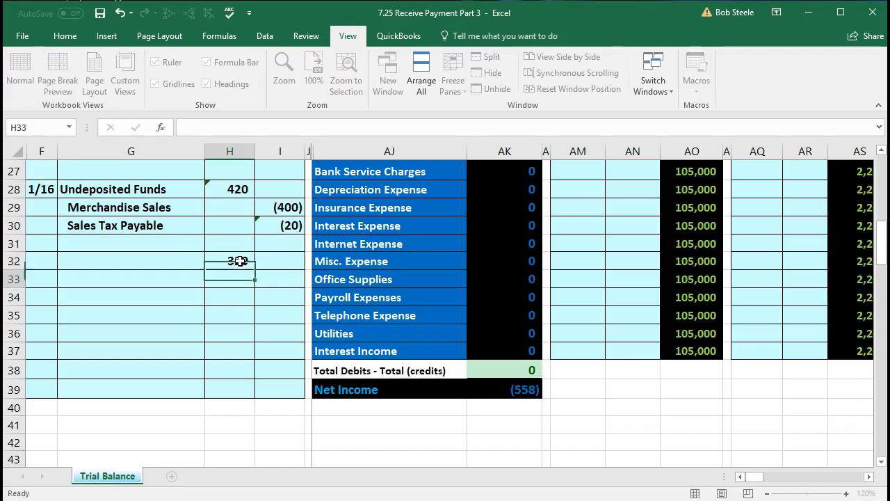
key("Return")
Step: Copy the Inventory Asset account name from trial balance cell AJ7
left_click(42, 260)
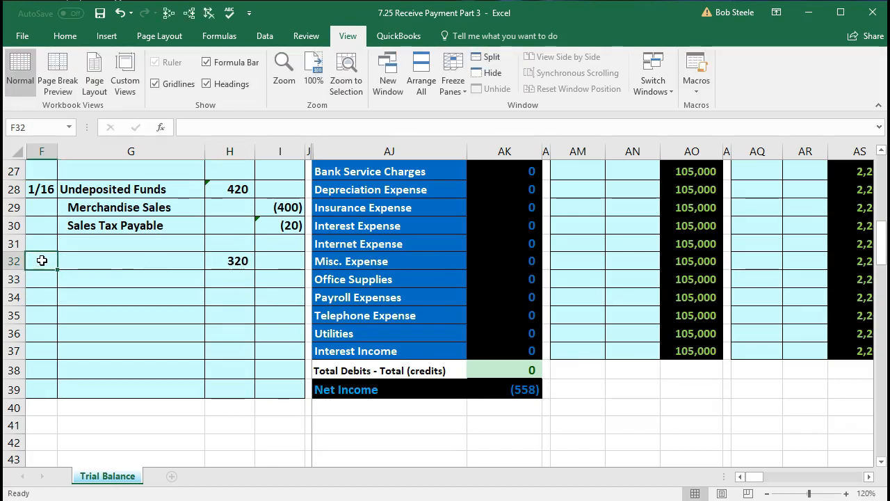
left_click(122, 266)
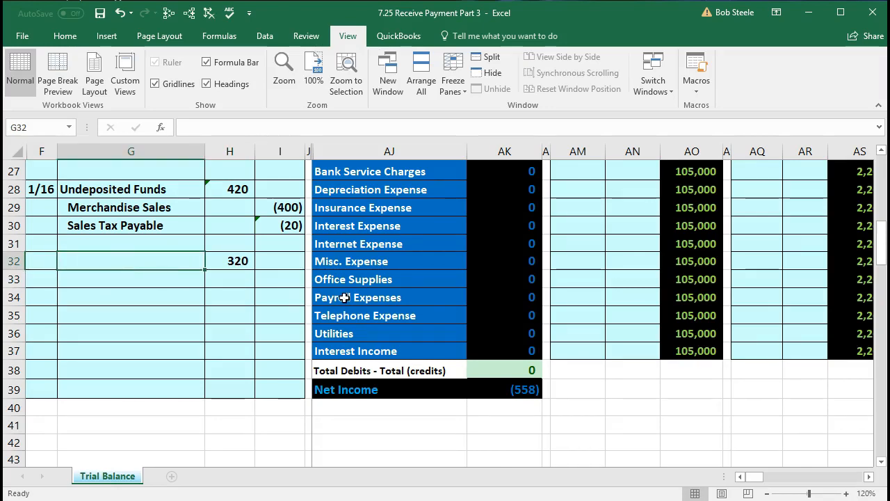
scroll(344, 297, "up", 4)
scroll(345, 297, "up", 2)
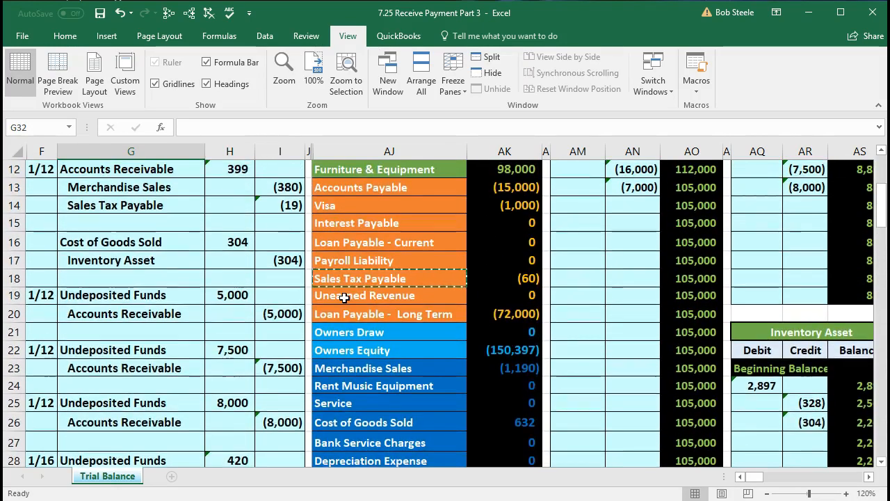
scroll(344, 297, "up", 1)
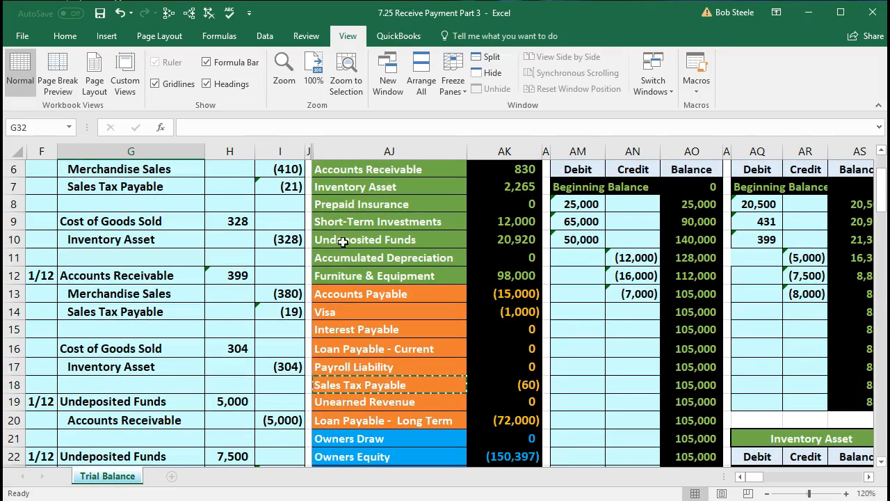
left_click_drag(348, 186, 491, 193)
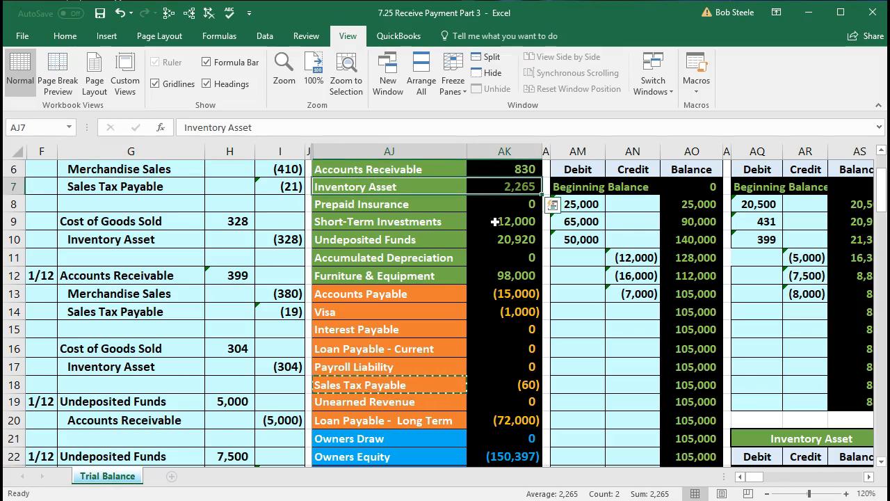
left_click(386, 187)
right_click(386, 187)
left_click(410, 213)
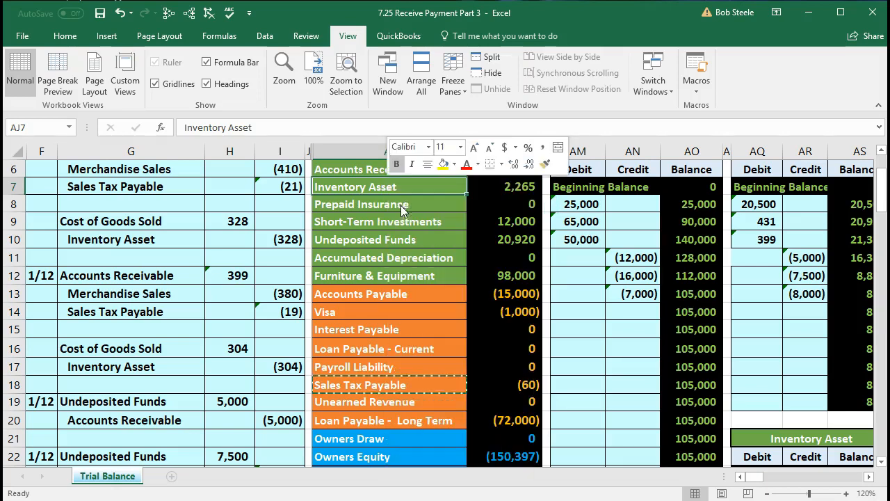
Step: Paste the Inventory Asset name as values into journal cell G33 and indent it one level
scroll(216, 321, "down", 6)
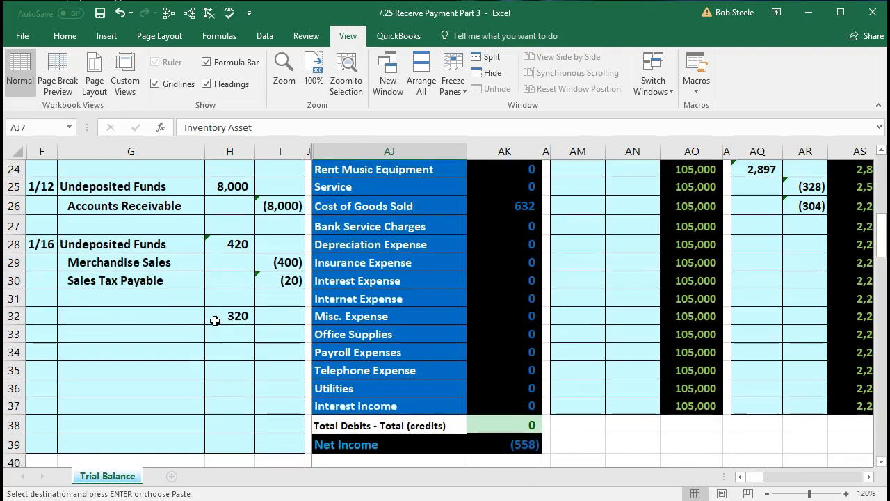
left_click(165, 300)
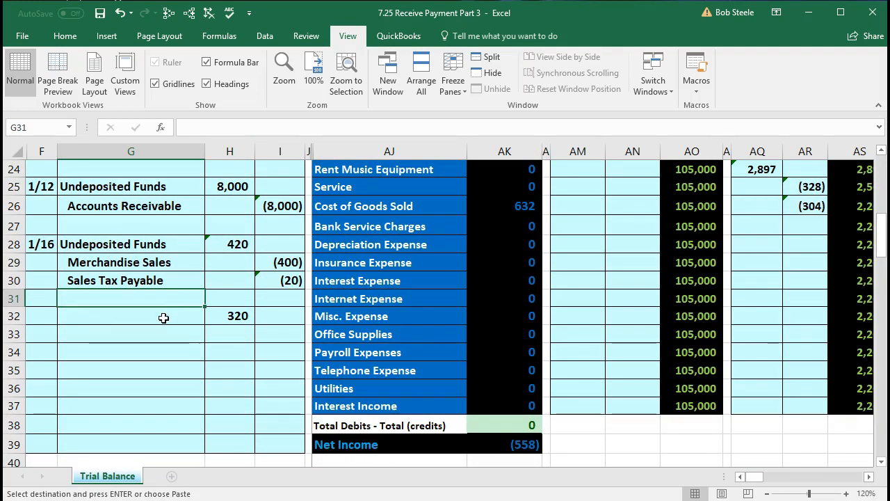
left_click(164, 318)
left_click(159, 332)
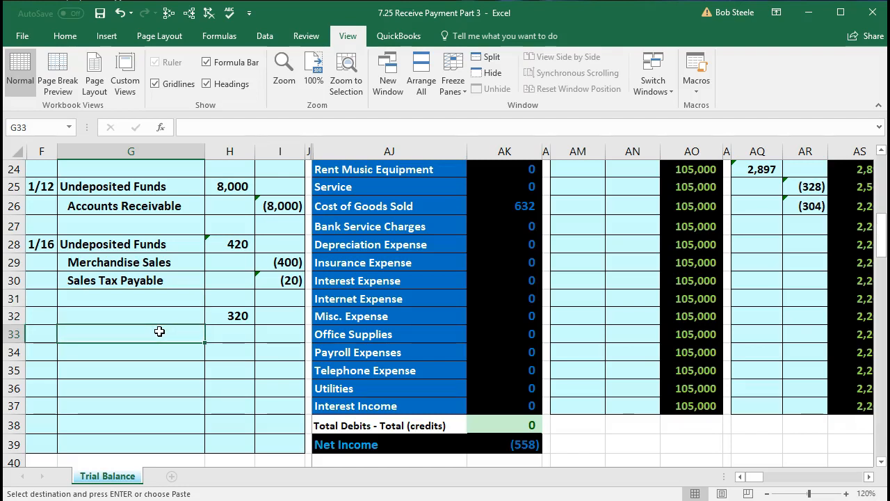
right_click(159, 332)
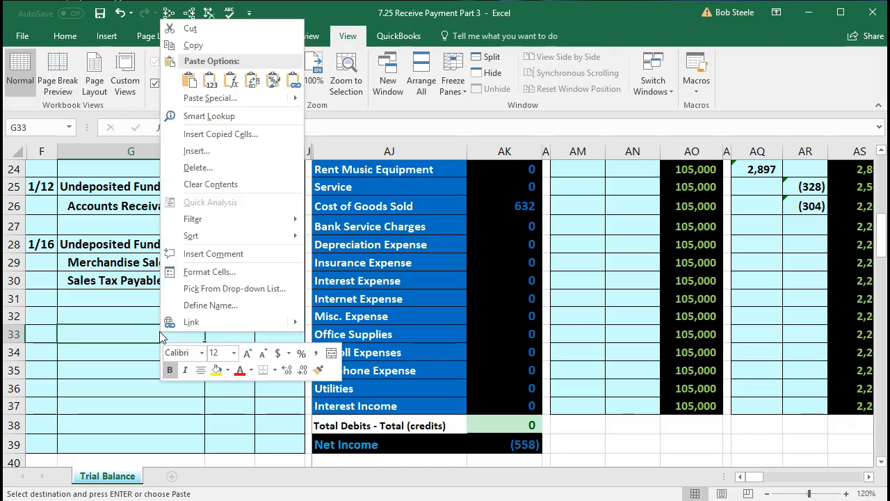
left_click(212, 87)
scroll(192, 356, "down", 1)
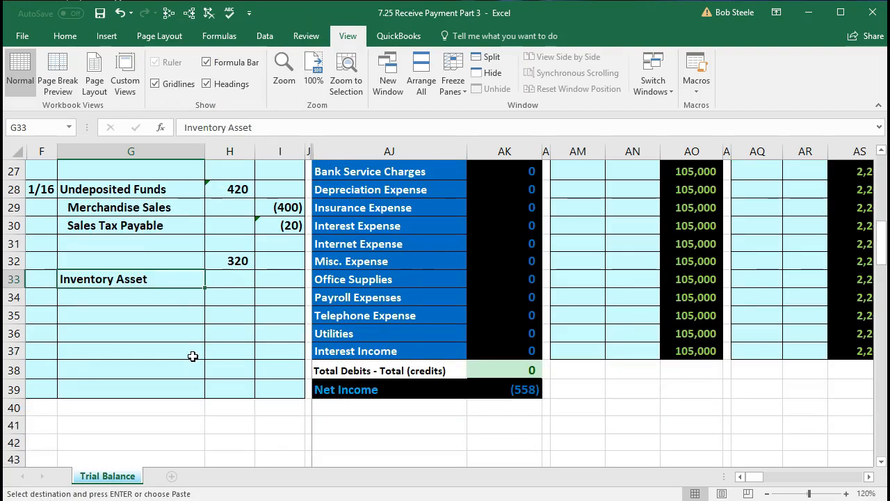
left_click(67, 40)
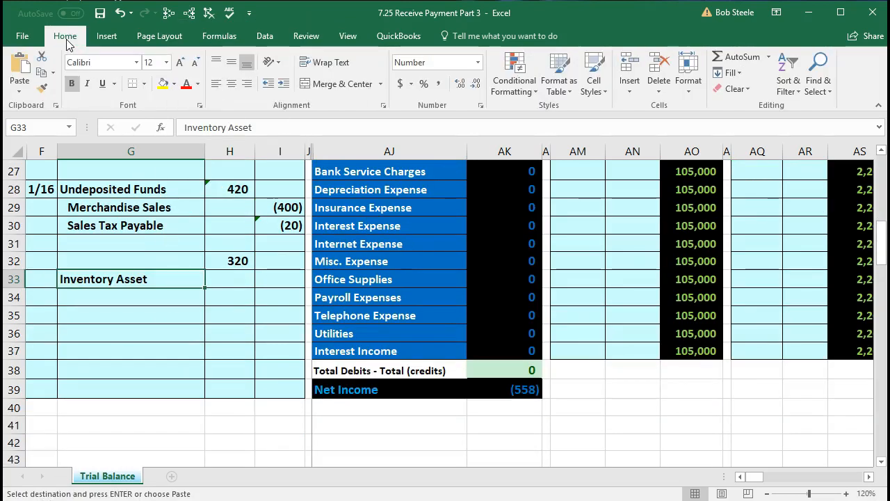
left_click(284, 83)
Step: Enter -320 as the Inventory Asset credit amount in journal cell I33
left_click(276, 282)
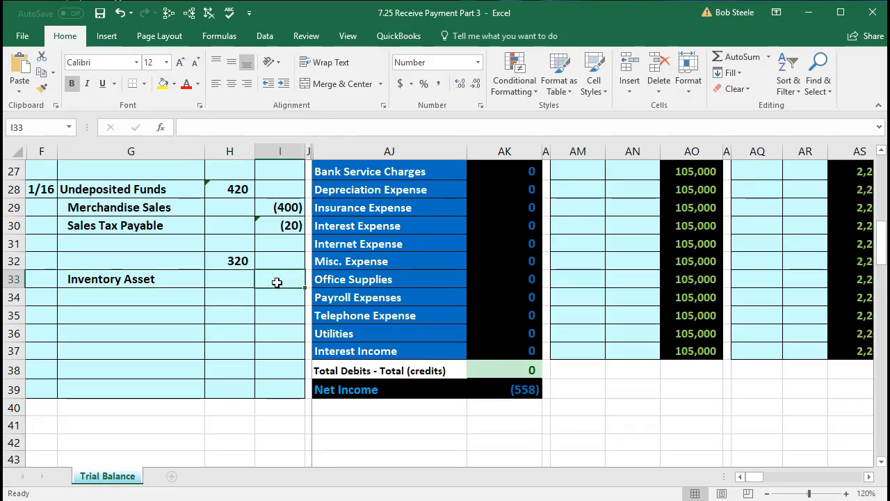
type("-320")
key("Return")
Step: Copy the Cost of Goods Sold account name from AJ26 and paste it as values into journal cell G32
left_click(239, 263)
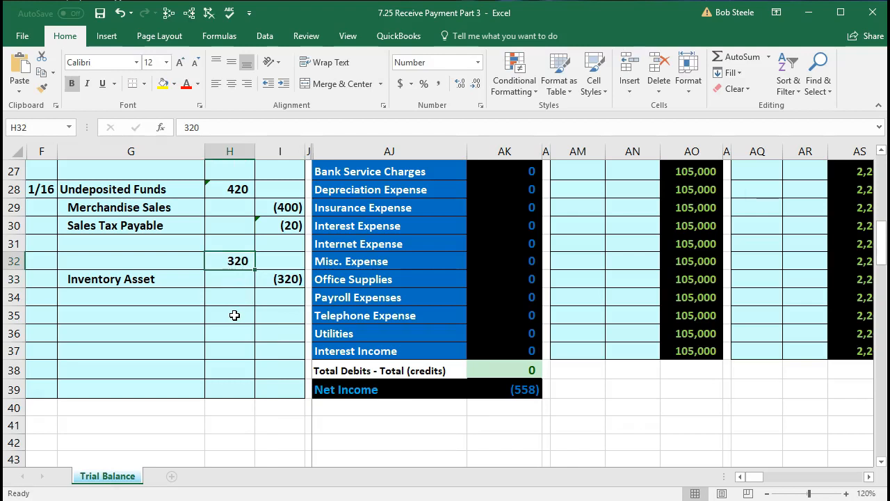
left_click(187, 263)
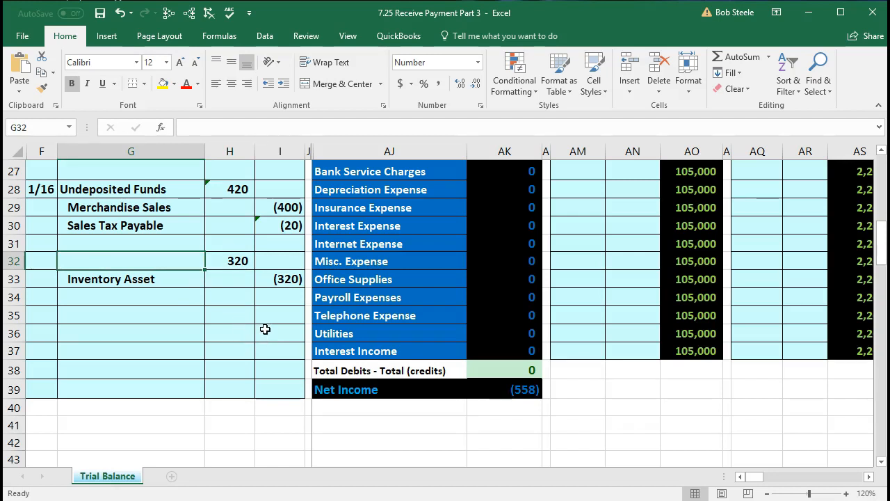
scroll(276, 336, "up", 2)
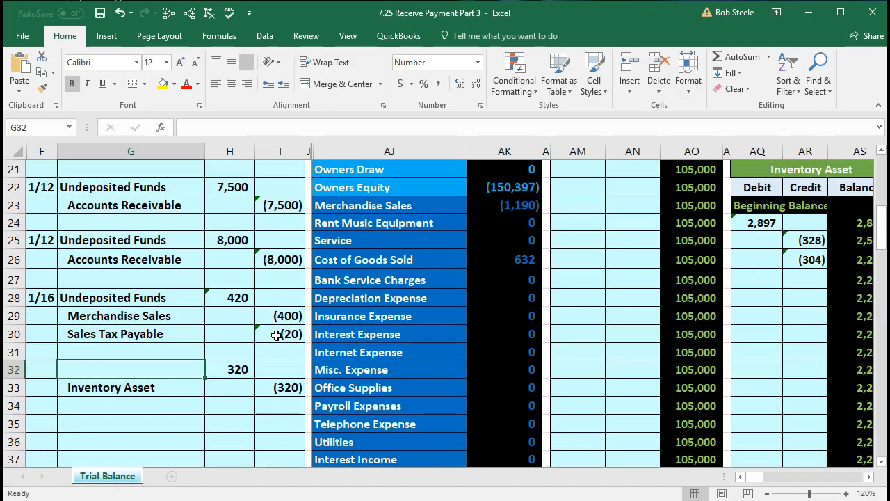
left_click(369, 259)
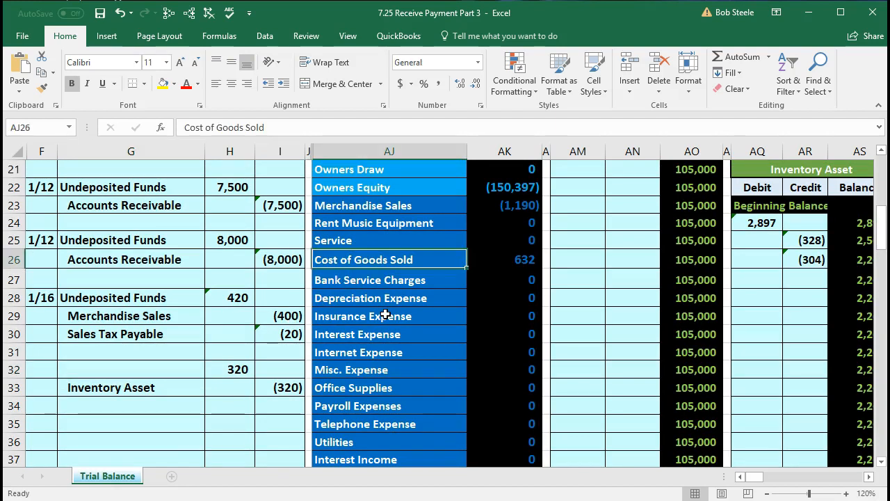
right_click(432, 260)
left_click(448, 284)
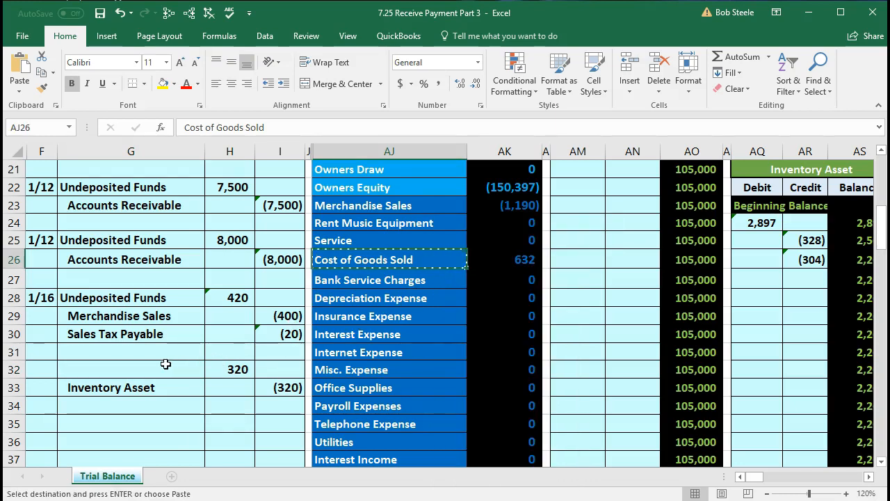
left_click(145, 370)
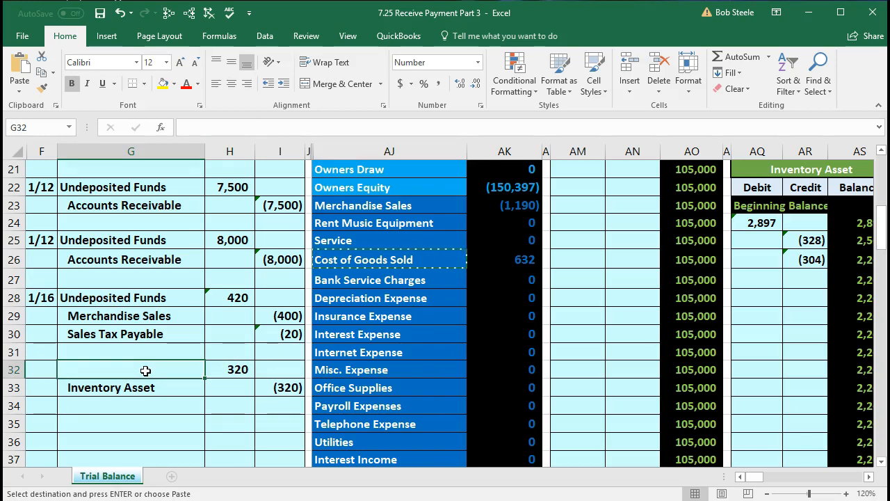
right_click(145, 371)
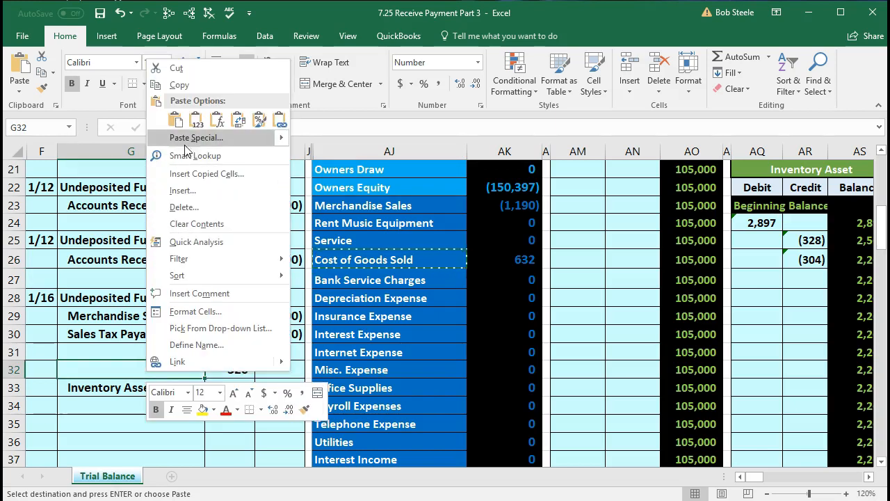
left_click(198, 123)
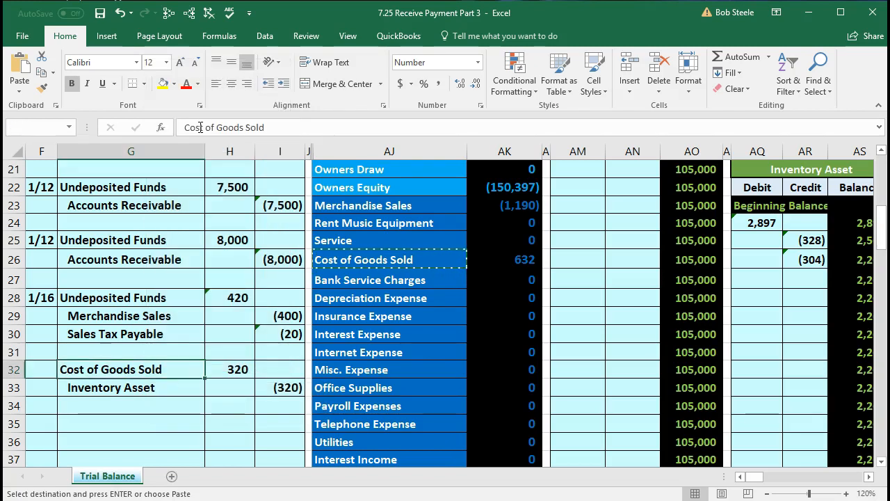
Step: Review the cost of goods sold journal entry in rows 32-33 against the Cost of Goods Sold and sales lines in the trial balance
scroll(215, 294, "down", 1)
left_click_drag(179, 315, 269, 339)
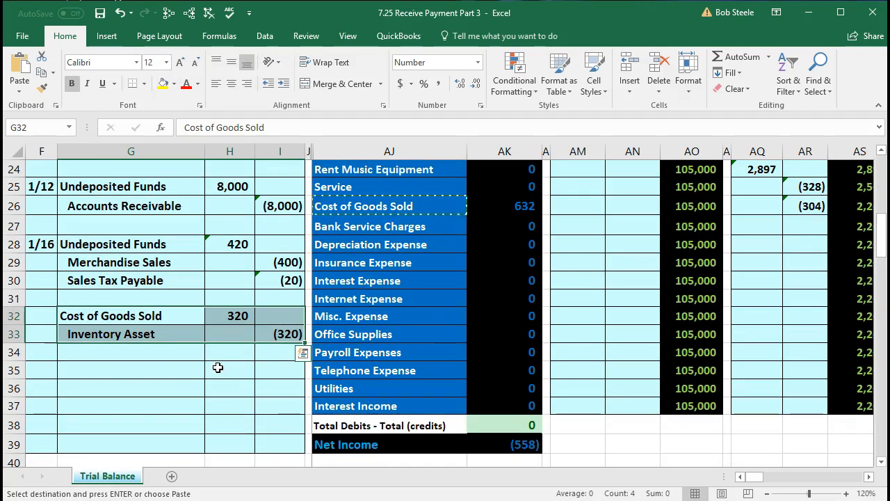
left_click_drag(173, 309, 219, 315)
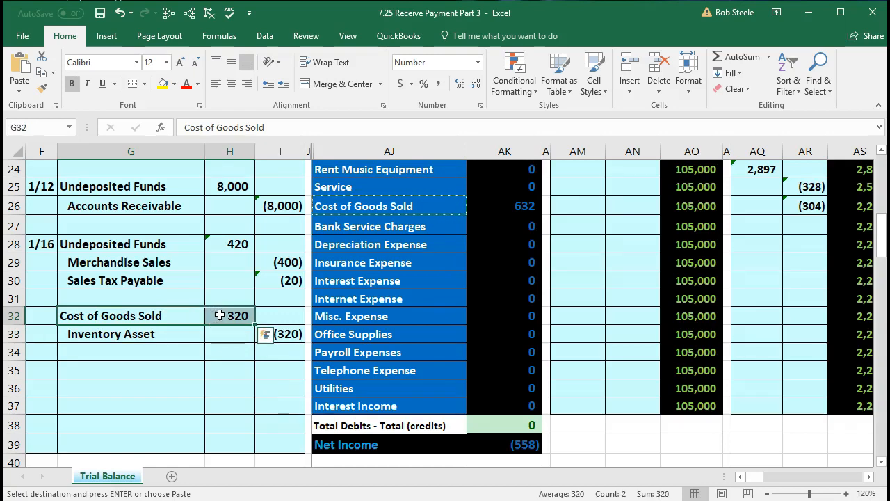
left_click_drag(348, 204, 487, 205)
key("ctrl+v")
scroll(450, 304, "up", 4)
scroll(449, 309, "up", 1)
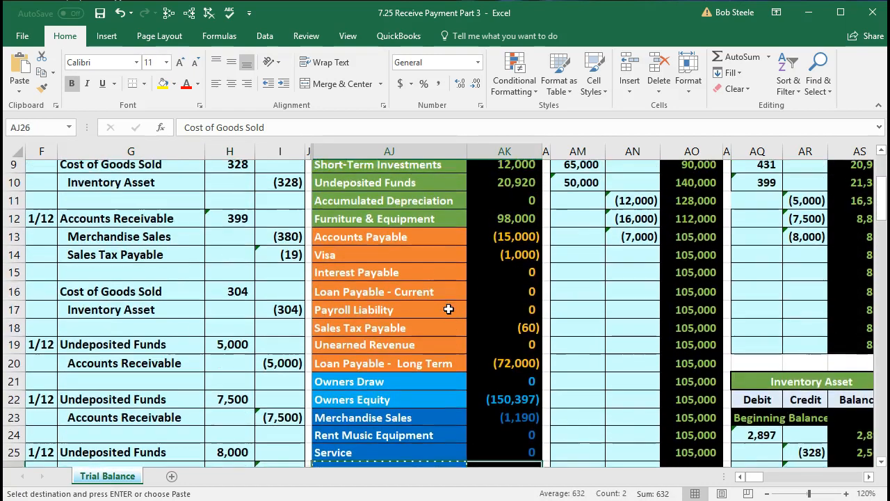
scroll(384, 257, "down", 2)
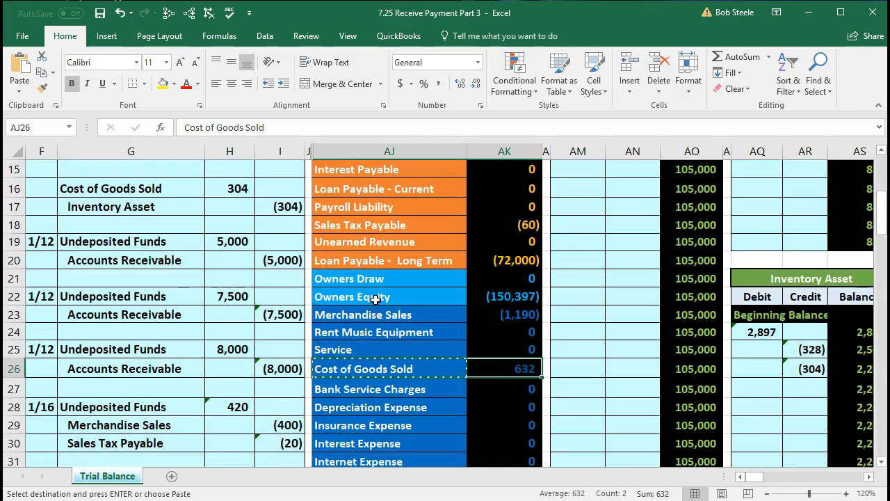
scroll(375, 296, "down", 1)
left_click_drag(370, 258, 363, 286)
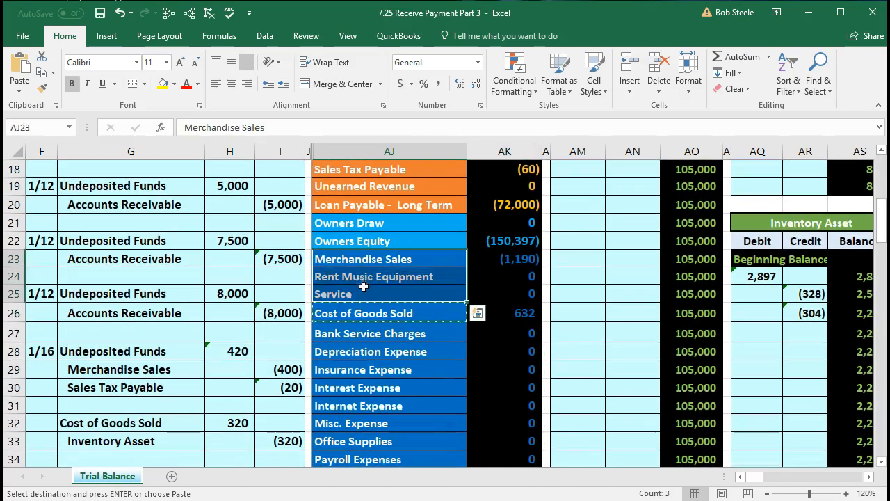
left_click(356, 313)
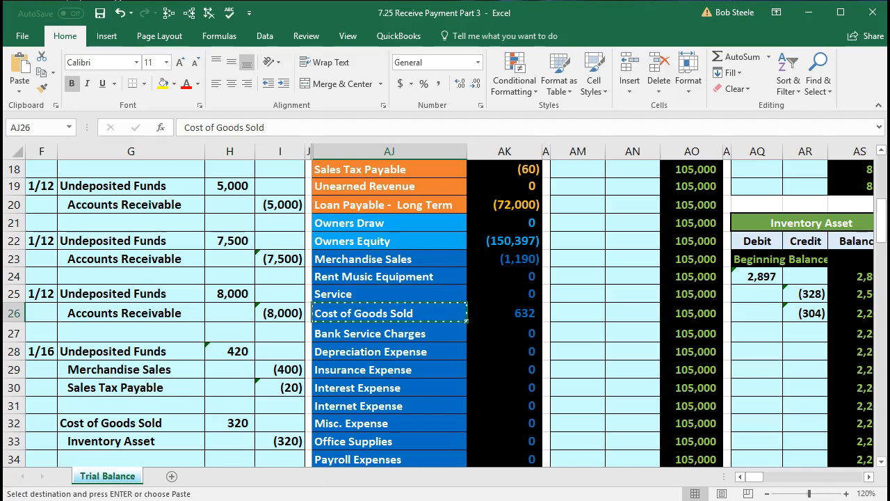
Step: Post the cost of goods sold debit to its ledger account by entering =H32 in cell BK24
left_click(489, 314)
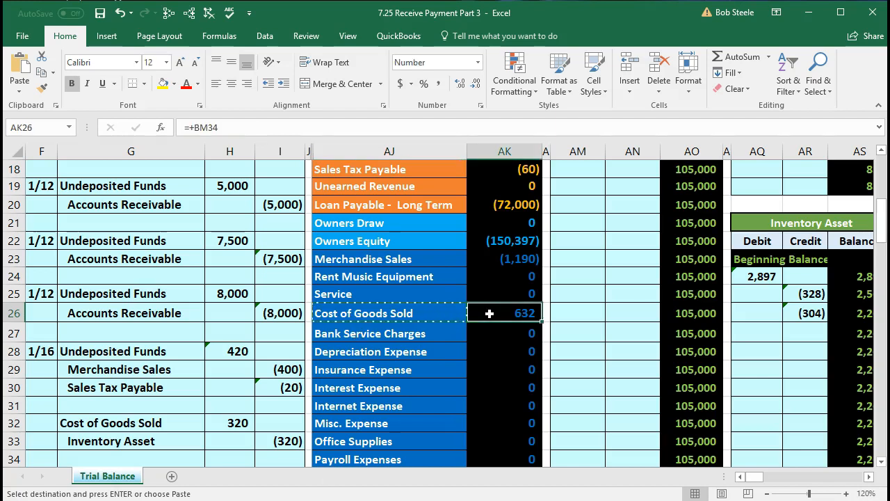
key("Right")
key("Right")
key("Right")
key("Right")
key("Right")
key("Right")
key("Right")
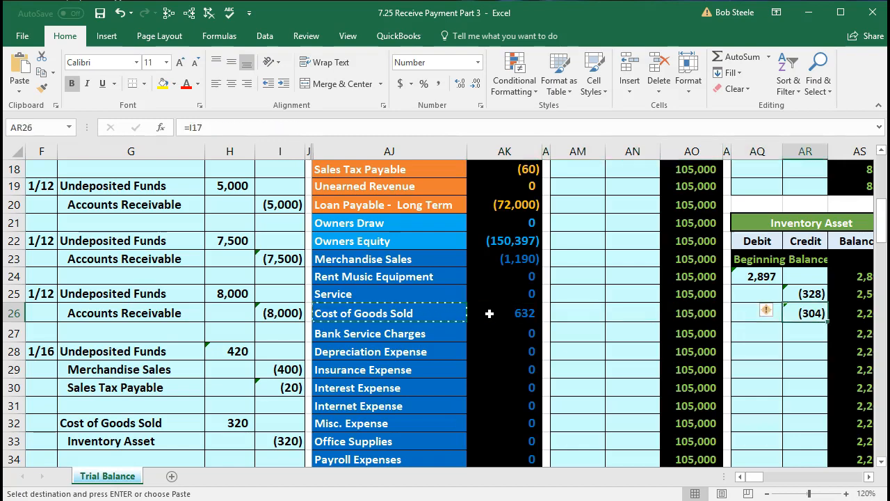
key("Right")
key("Right")
key("Right")
key("Right")
key("Right")
key("Right")
key("Right")
key("Right")
key("Right")
key("Right")
key("Right")
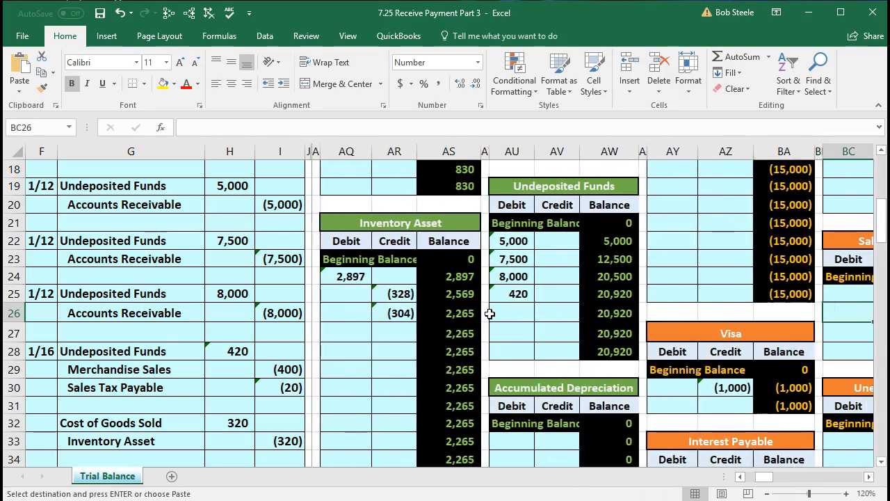
key("Right")
key("Right")
key("Right")
key("Right")
key("Right")
key("Right")
key("Right")
key("Right")
key("Right")
key("Right")
key("Right")
key("Right")
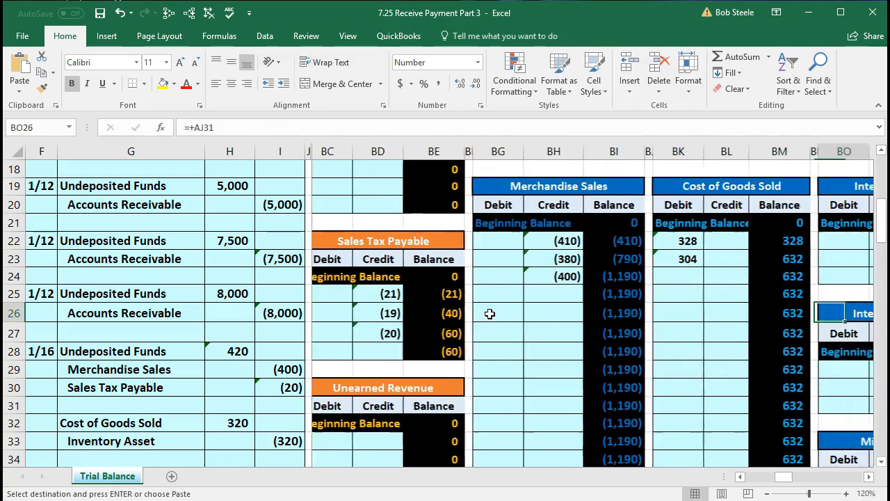
key("Right")
key("Right")
key("Right")
key("Right")
key("Right")
key("Right")
key("Right")
key("Left")
key("Left")
key("Left")
key("Left")
key("Left")
key("Left")
key("Left")
key("Left")
key("Left")
key("Left")
key("Left")
key("Up")
key("Up")
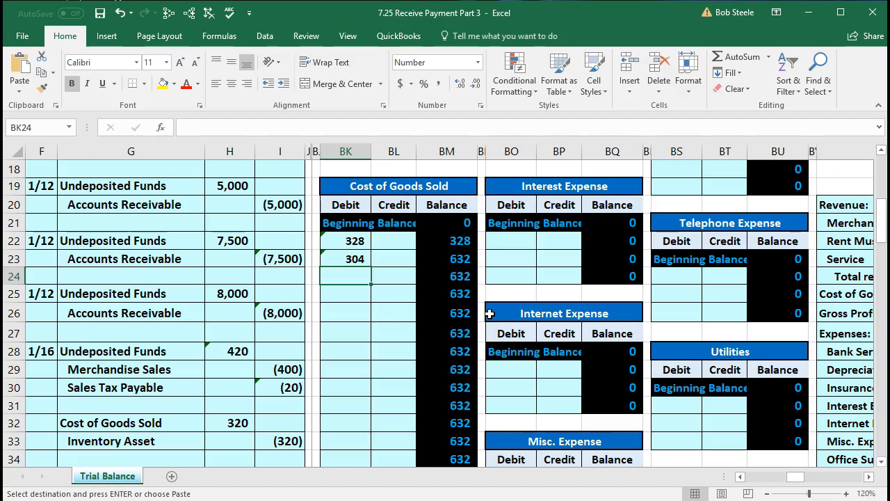
type("=")
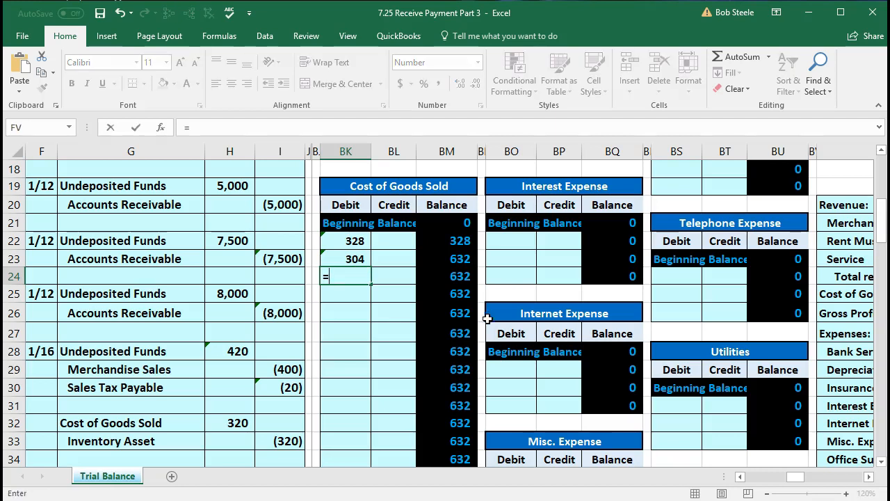
left_click(243, 424)
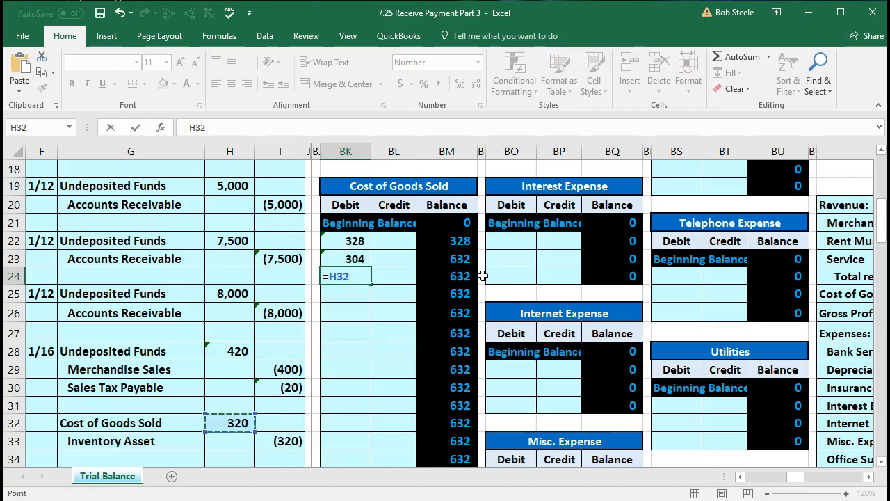
key("Return")
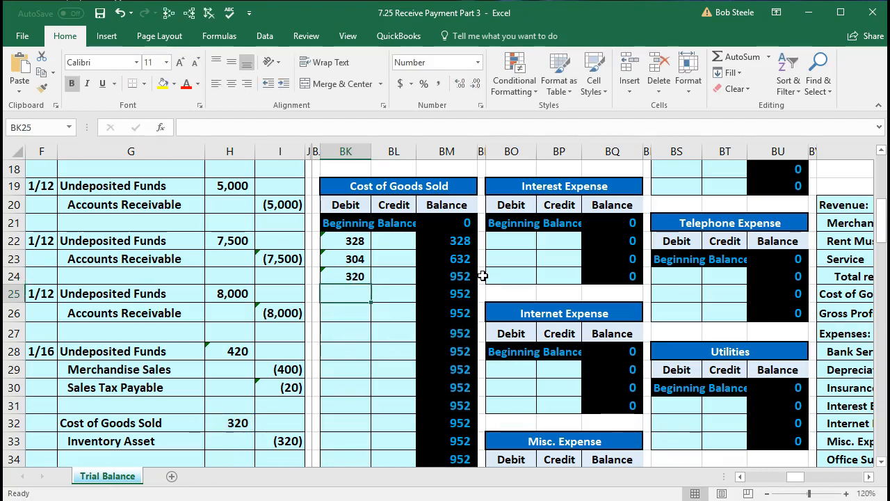
Step: Examine the posted debits and running balance in the Cost of Goods Sold ledger account
left_click(454, 281)
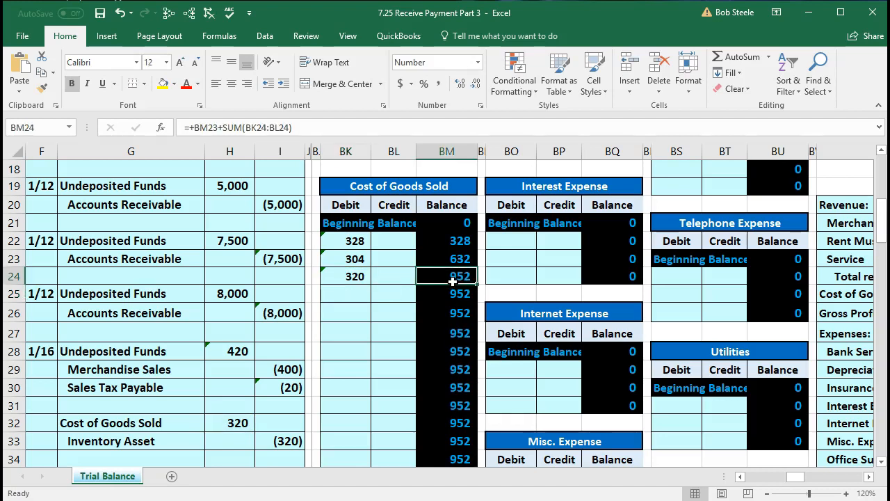
left_click_drag(356, 242, 353, 276)
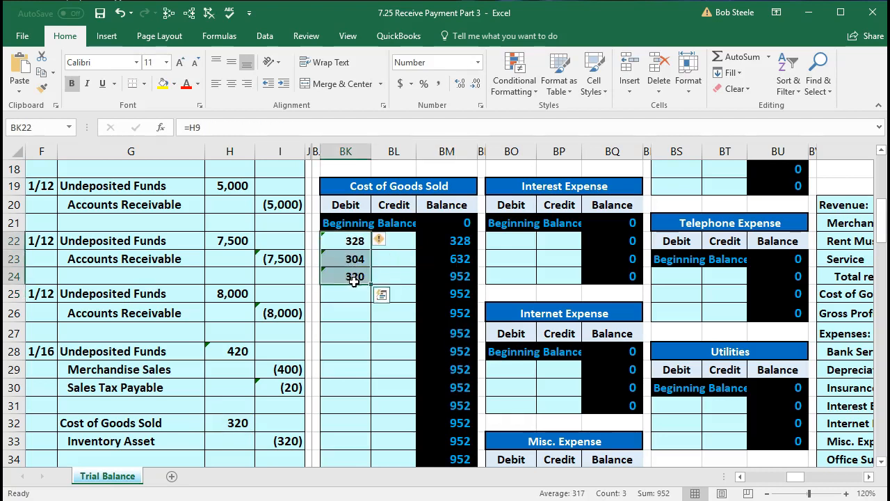
left_click(356, 304)
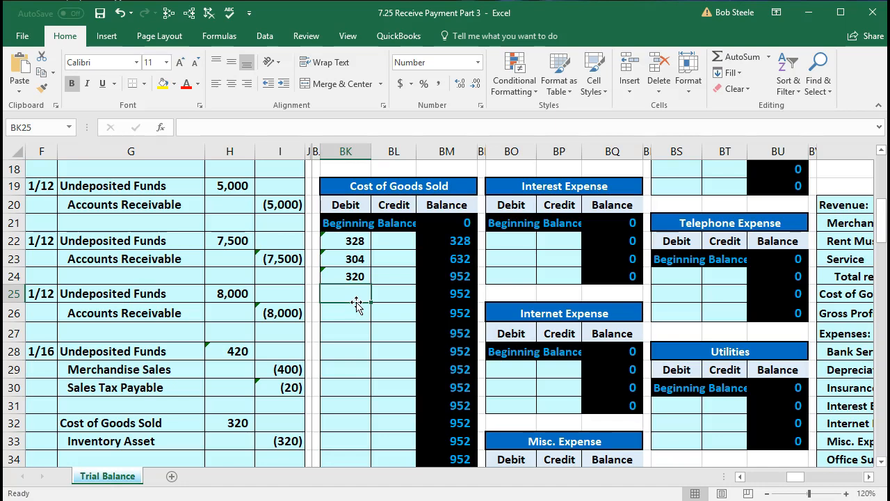
Step: Post the Inventory Asset credit from journal row 33 to its ledger account by entering =I33 in cell AR27
key("ctrl+Left")
key("ctrl+Left")
key("ctrl+Left")
key("ctrl+Left")
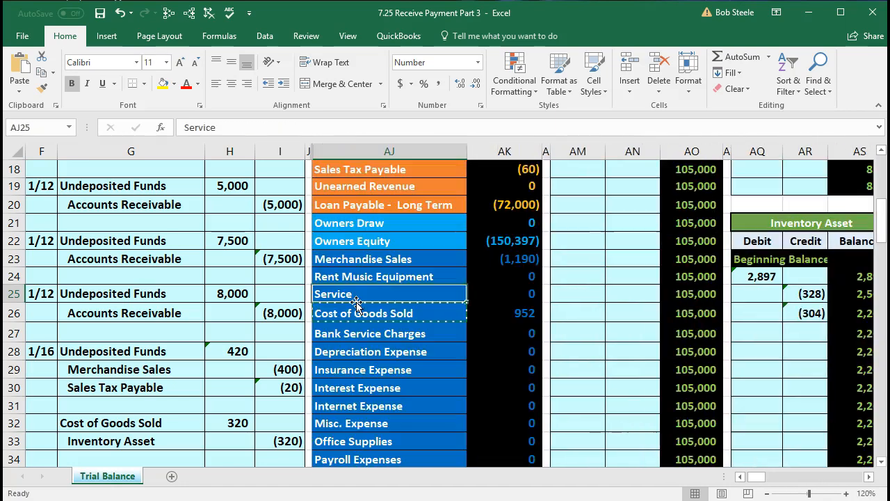
left_click_drag(183, 441, 271, 440)
scroll(270, 436, "up", 4)
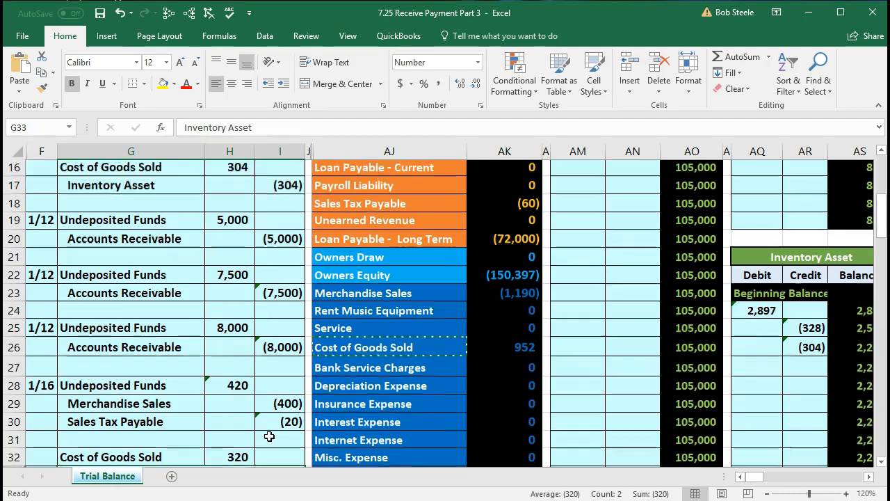
scroll(269, 436, "up", 2)
left_click_drag(369, 303, 485, 291)
left_click(529, 409)
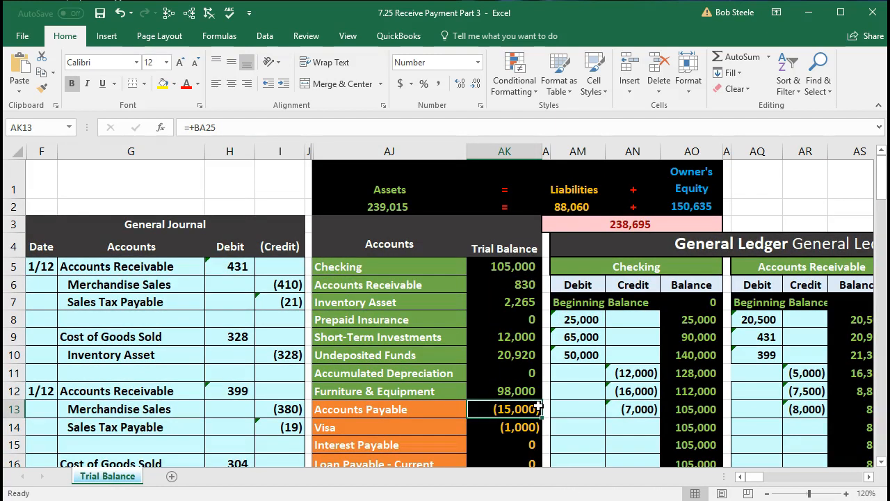
key("Right")
key("Right")
key("Right")
key("Right")
key("Right")
key("Right")
key("Right")
key("Right")
key("Right")
key("Right")
key("Right")
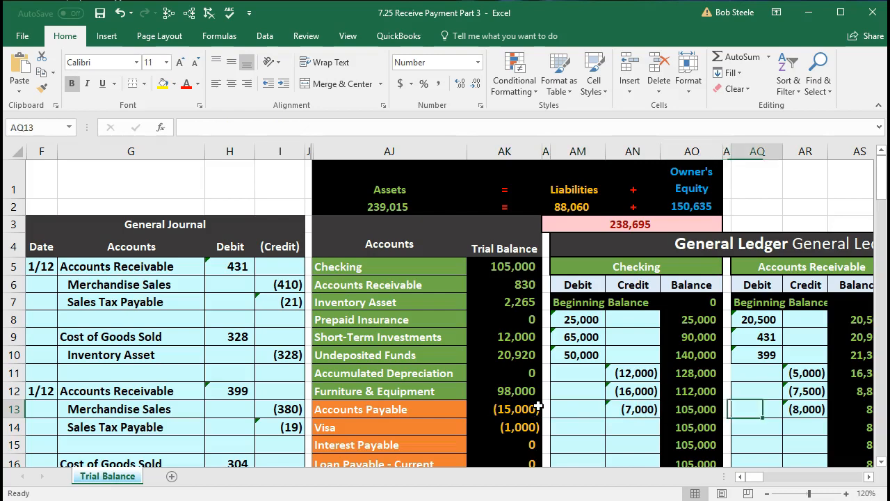
key("Right")
key("Right")
key("Right")
key("Right")
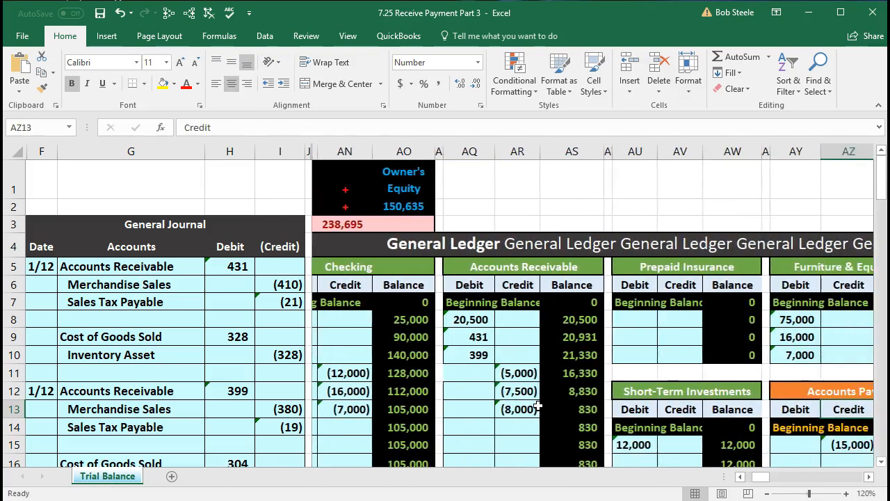
key("Left")
key("Left")
key("Left")
key("Left")
key("Left")
key("Left")
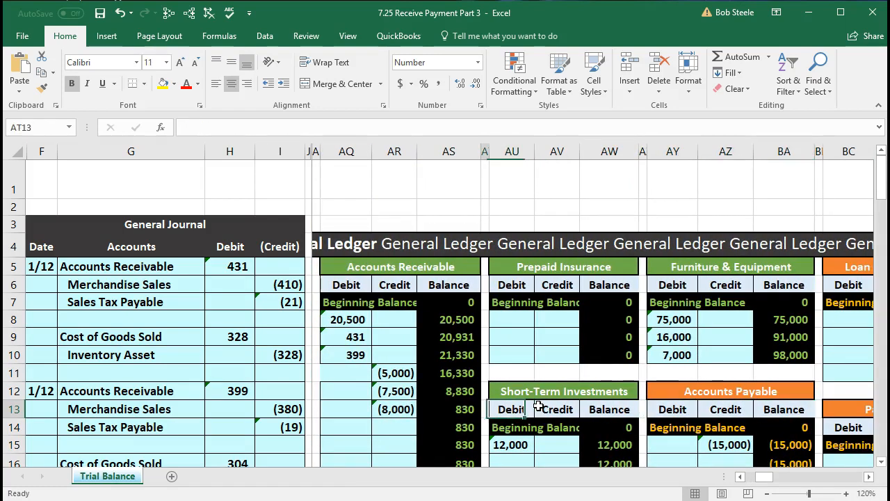
key("Down")
key("Down")
key("Down")
key("Down")
key("Down")
key("Down")
key("Down")
key("Down")
key("Down")
key("Down")
key("Down")
key("Down")
key("Down")
key("Down")
key("Down")
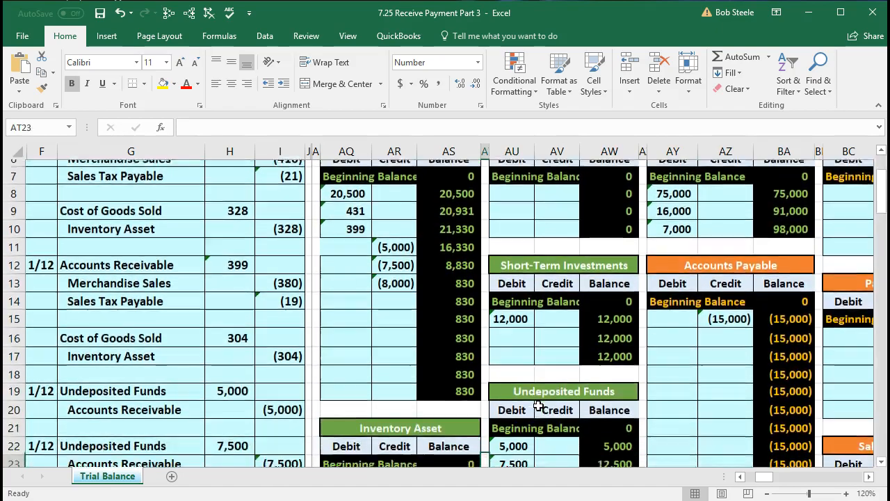
key("Down")
key("Down")
key("Down")
key("Down")
key("Down")
key("Down")
key("Down")
key("Down")
key("Down")
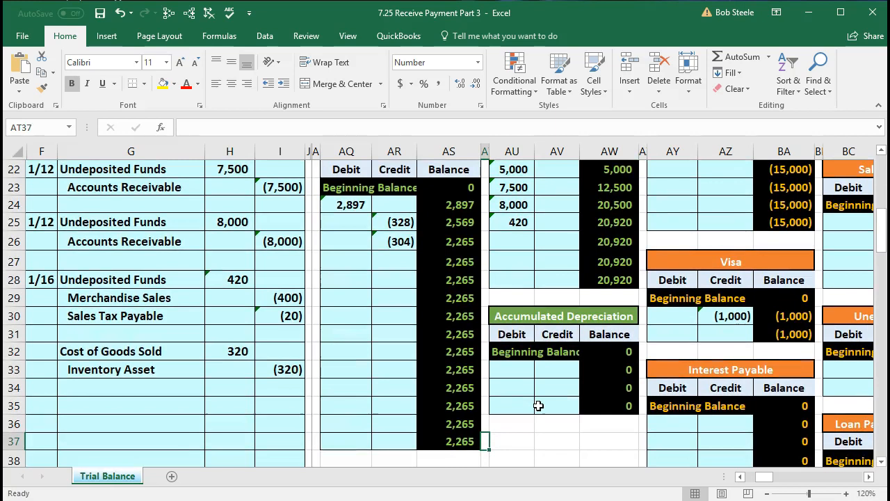
left_click(384, 258)
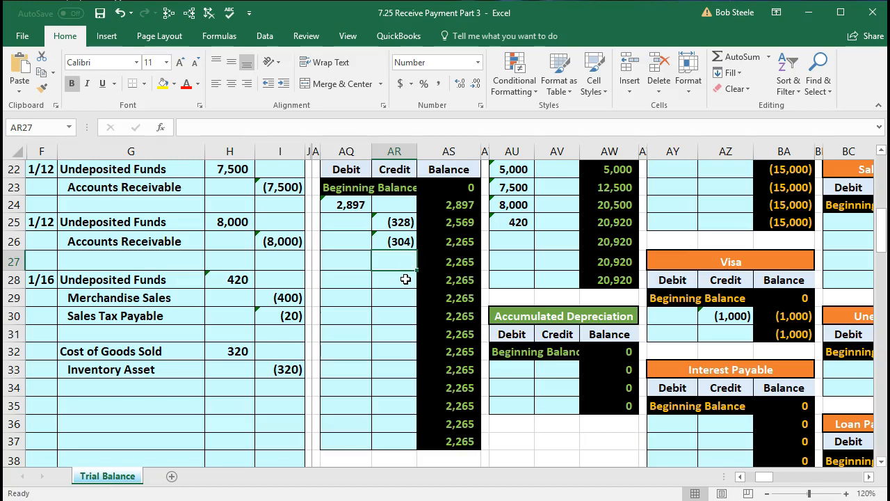
type("=")
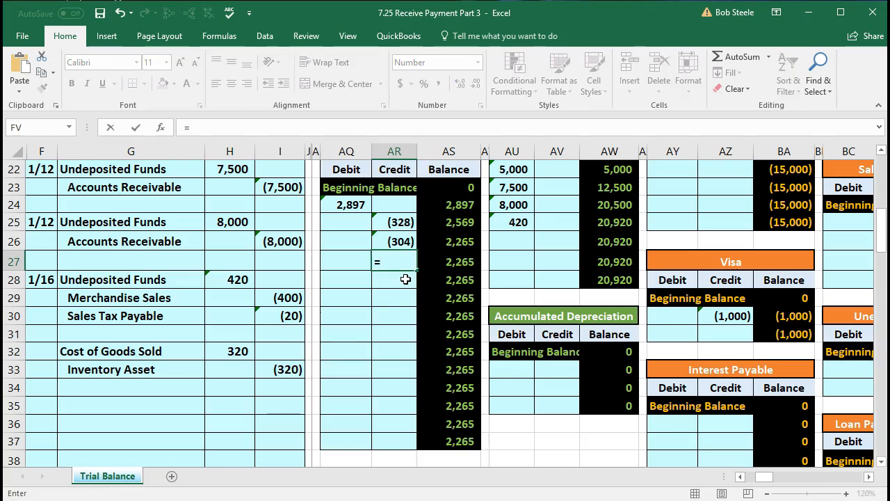
left_click(282, 369)
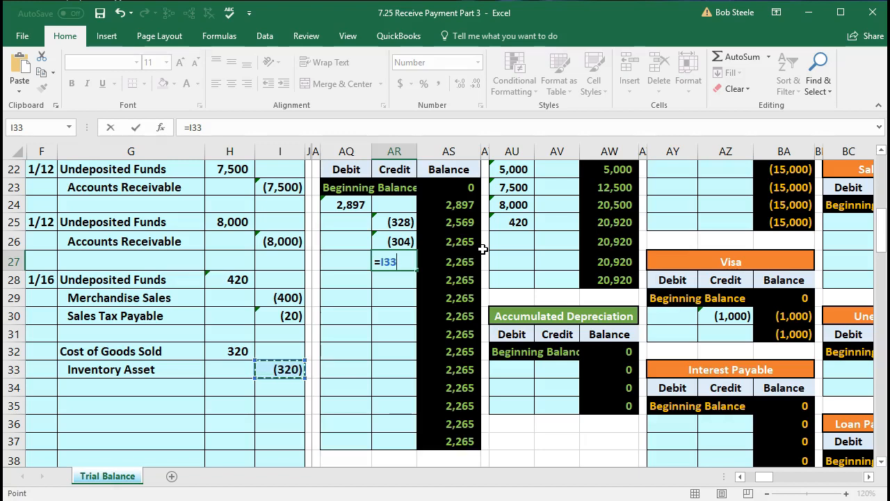
key("Return")
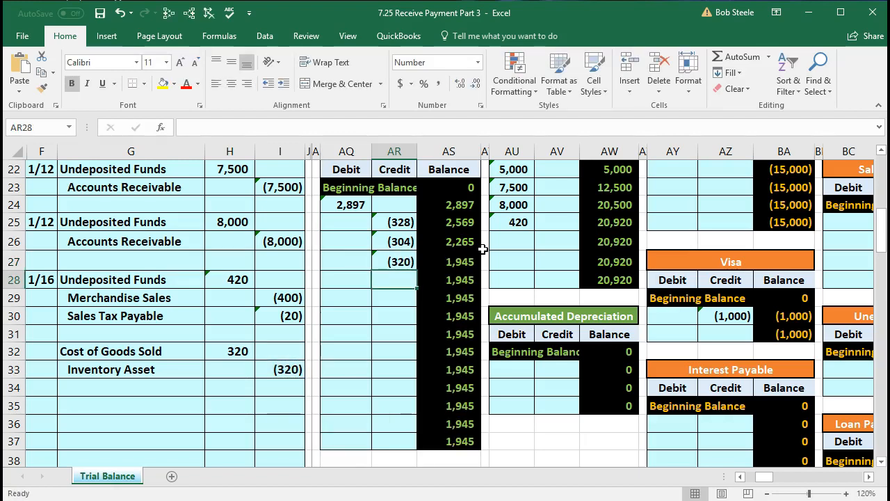
Step: Check the Inventory Asset balance in AK7 and the total debits less credits in AK38 of the trial balance
left_click_drag(766, 477, 754, 477)
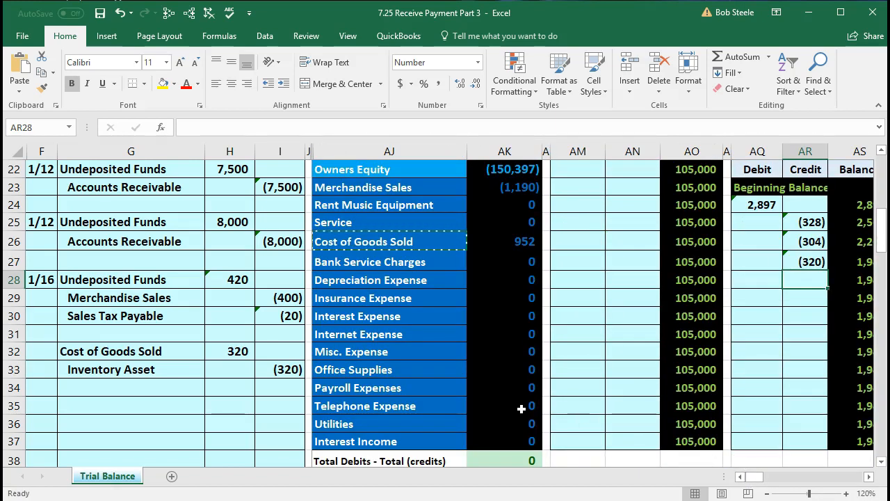
left_click(449, 399)
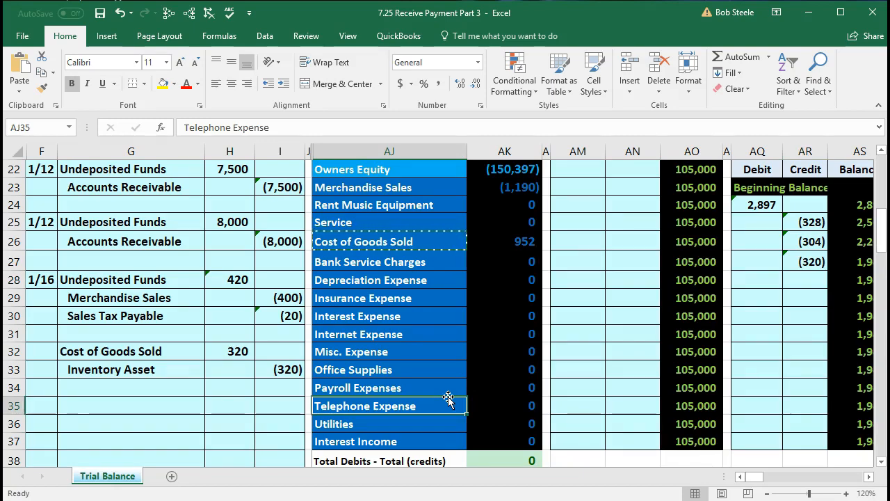
scroll(449, 398, "up", 4)
scroll(449, 398, "up", 3)
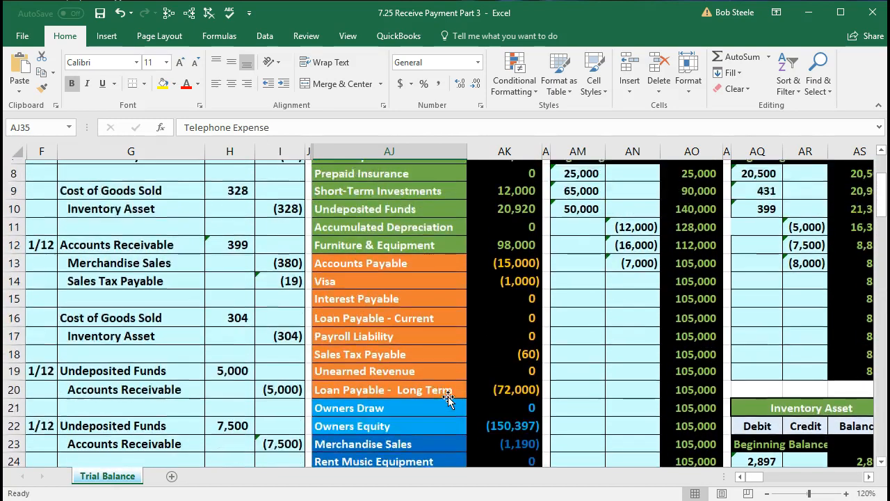
left_click(533, 306)
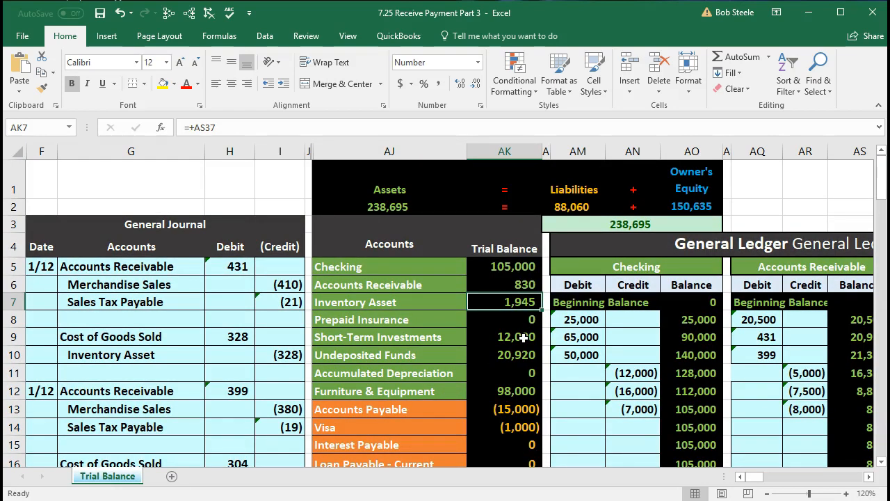
scroll(523, 336, "down", 8)
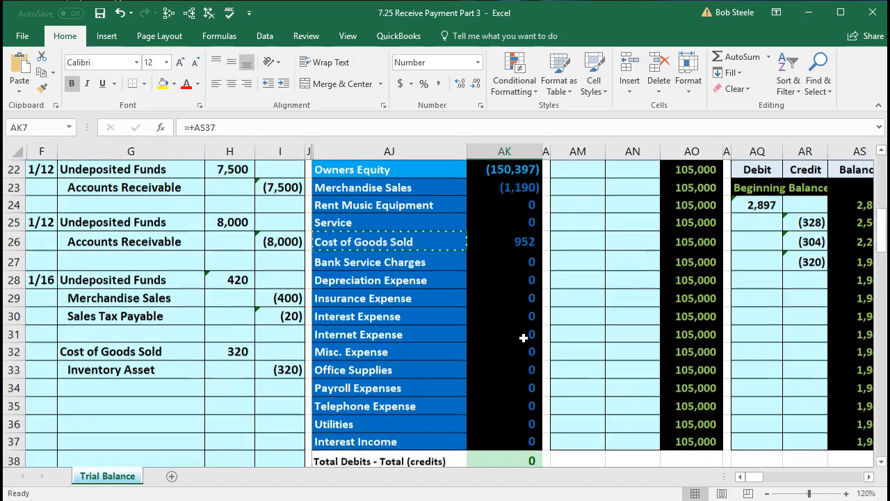
left_click(513, 412)
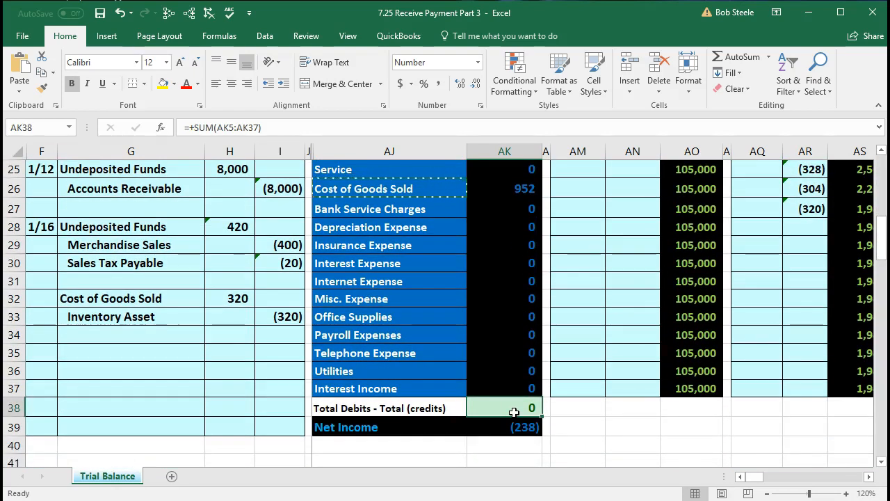
scroll(513, 411, "up", 1)
scroll(513, 412, "down", 1)
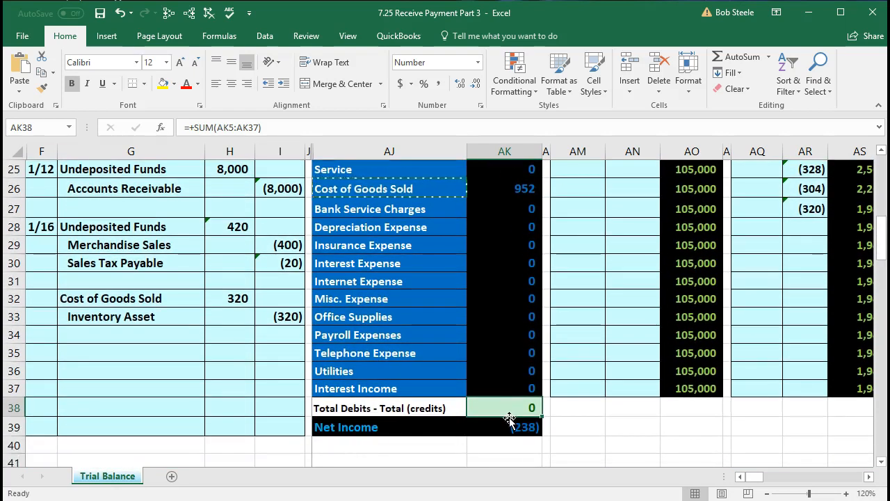
scroll(492, 426, "down", 1)
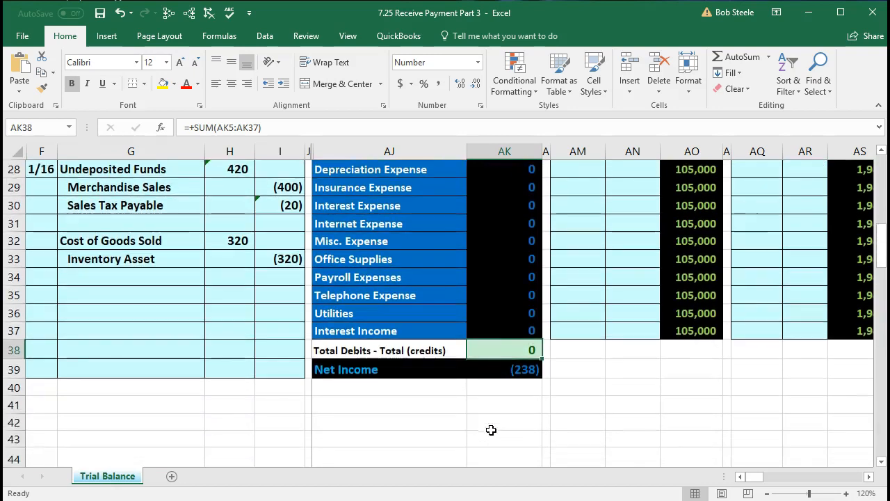
Step: Inspect the Net Income formula in AK39 and the revenue and expense accounts it sums
double_click(522, 369)
scroll(514, 387, "up", 3)
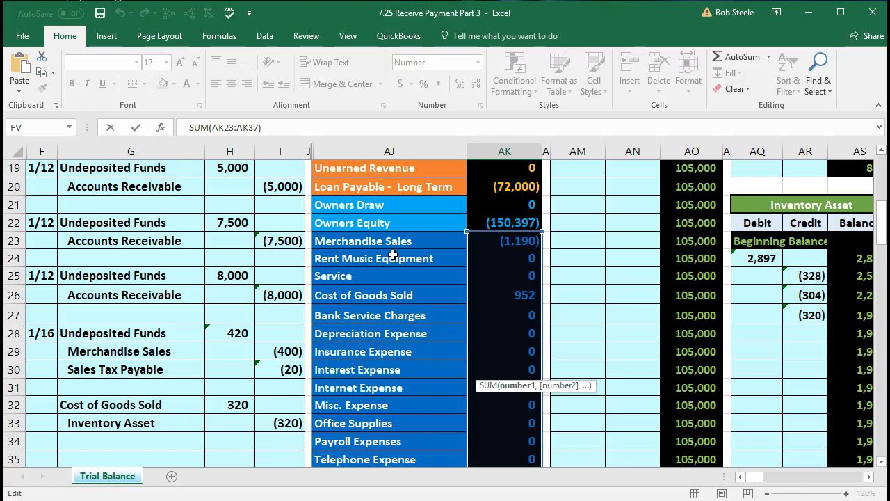
key("Return")
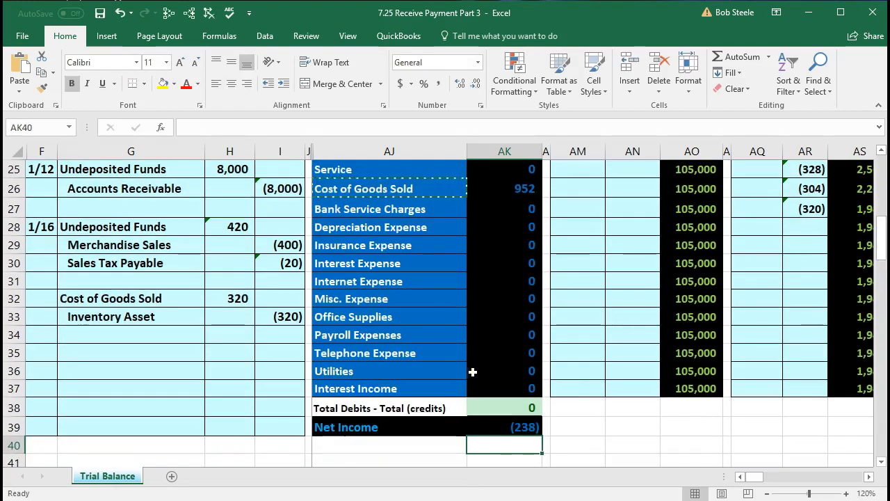
left_click(506, 425)
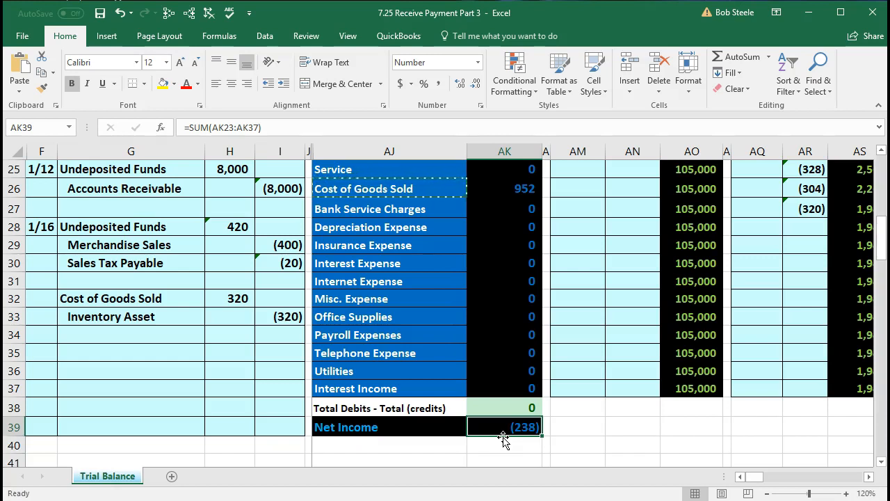
Step: Compare the trial balance's Inventory Asset balance in AK7 with the total of the inventory subsidiary ledger cards in CP95
scroll(503, 438, "up", 2)
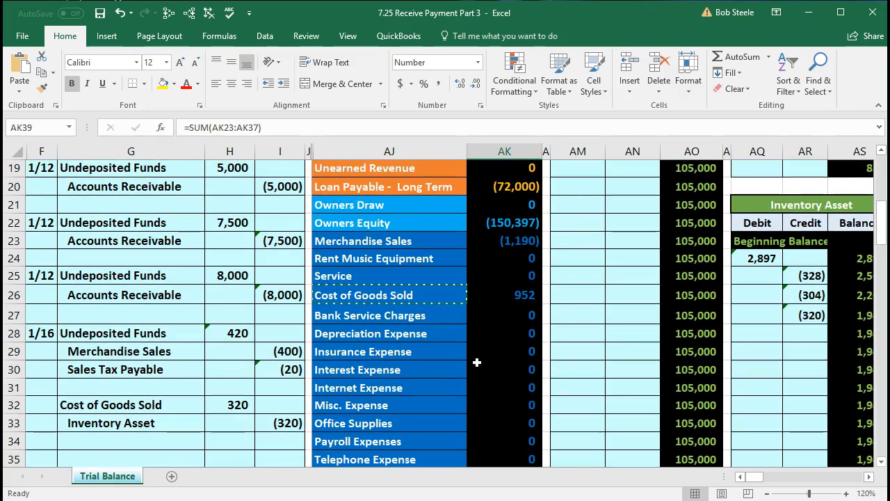
scroll(472, 351, "up", 4)
scroll(472, 351, "up", 3)
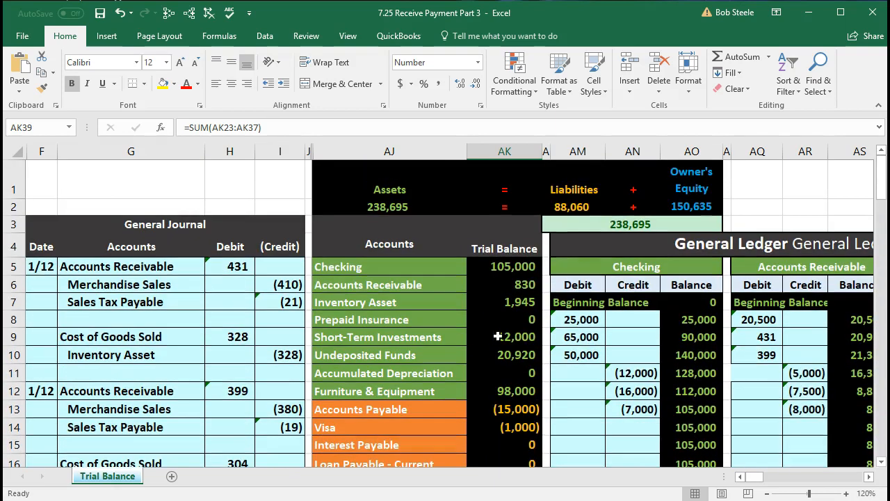
left_click(518, 302)
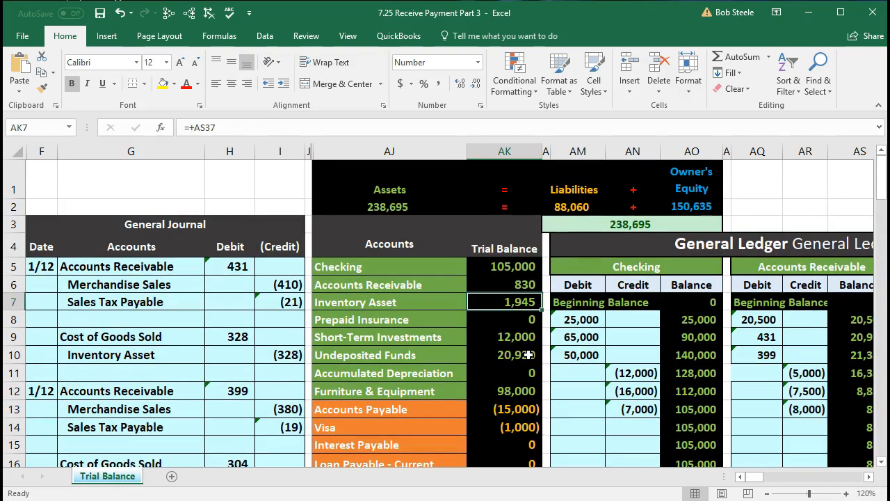
key("Right")
key("Right")
key("Right")
key("Right")
key("Right")
key("Right")
key("Right")
key("Right")
key("Right")
key("Right")
key("Right")
key("Right")
key("Right")
key("Right")
key("Right")
key("Right")
key("Right")
key("Right")
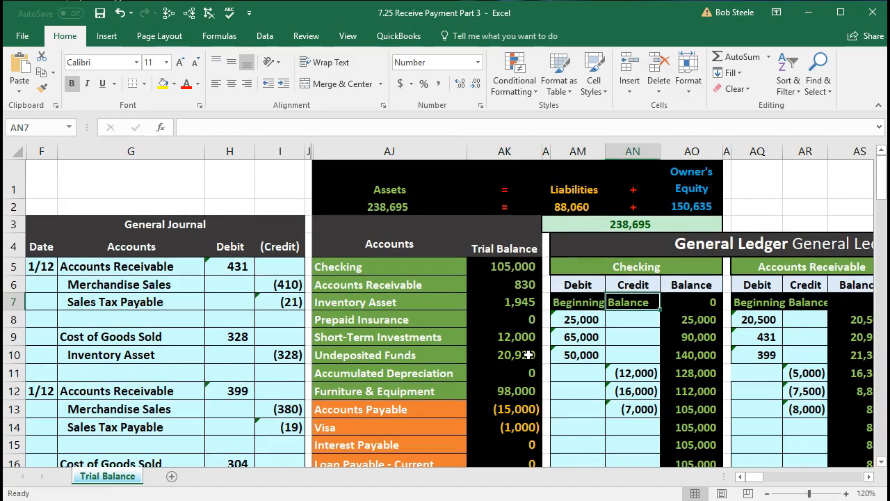
key("Right")
key("Right")
key("Right")
key("Right")
key("Right")
key("Right")
key("Right")
key("Right")
key("Right")
key("Right")
key("Right")
key("Right")
key("Right")
key("Right")
key("Right")
key("Right")
key("Right")
key("Right")
key("Right")
key("Right")
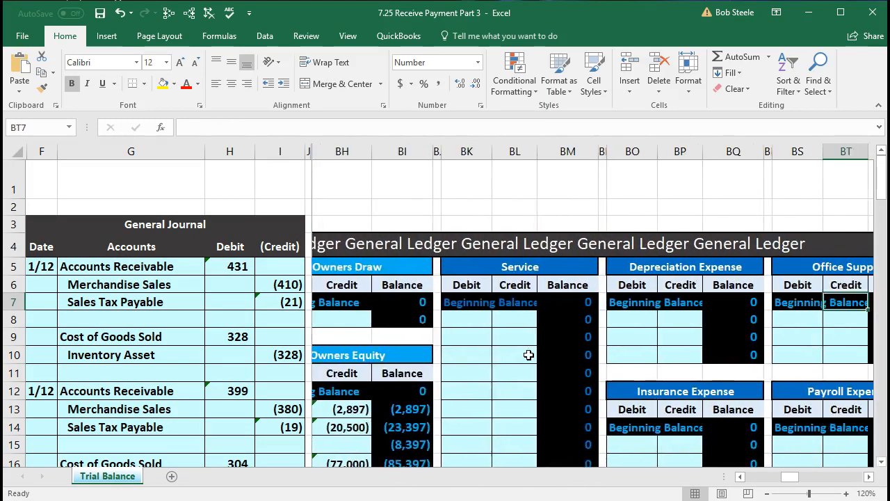
key("Right")
key("Right")
key("Right")
key("Right")
key("Right")
key("Right")
key("Right")
key("Right")
key("Right")
key("Right")
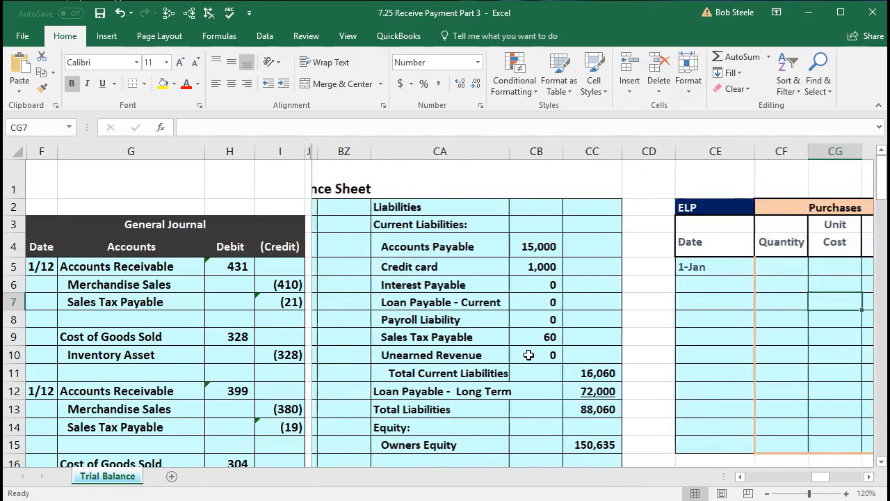
key("Right")
key("Right")
key("Right")
key("Right")
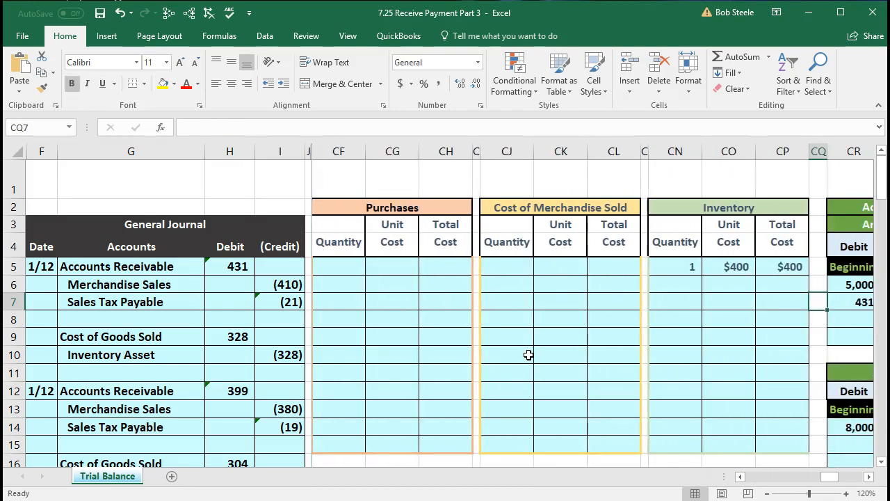
left_click(718, 207)
scroll(711, 236, "down", 8)
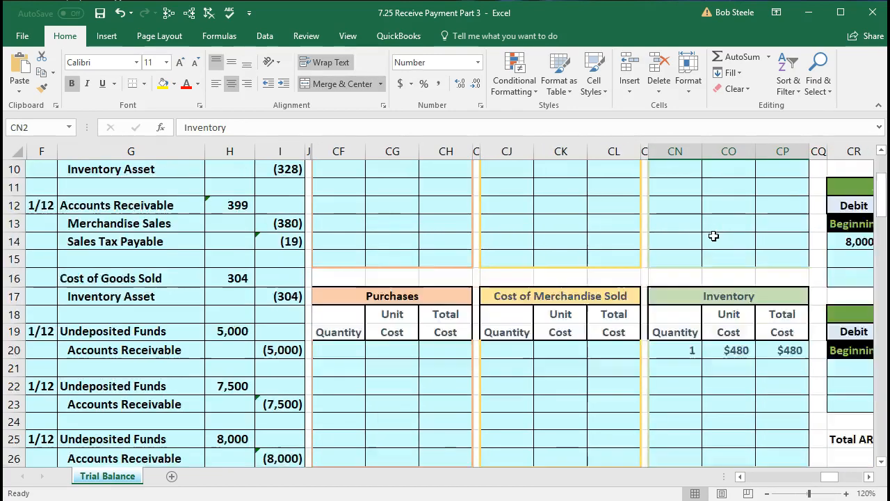
scroll(711, 241, "down", 19)
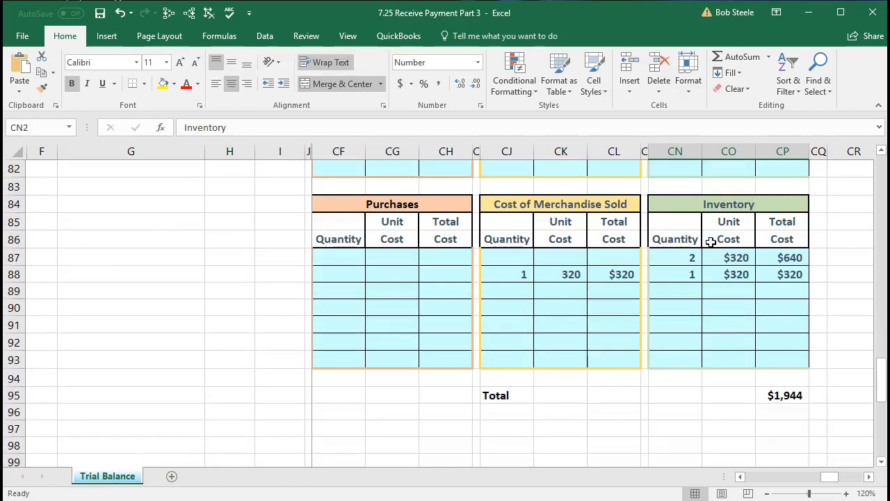
Step: Inspect the total cost formula in CP88 and the inventory subsidiary ledger total in CP95, and go back to the trial balance
left_click(793, 274)
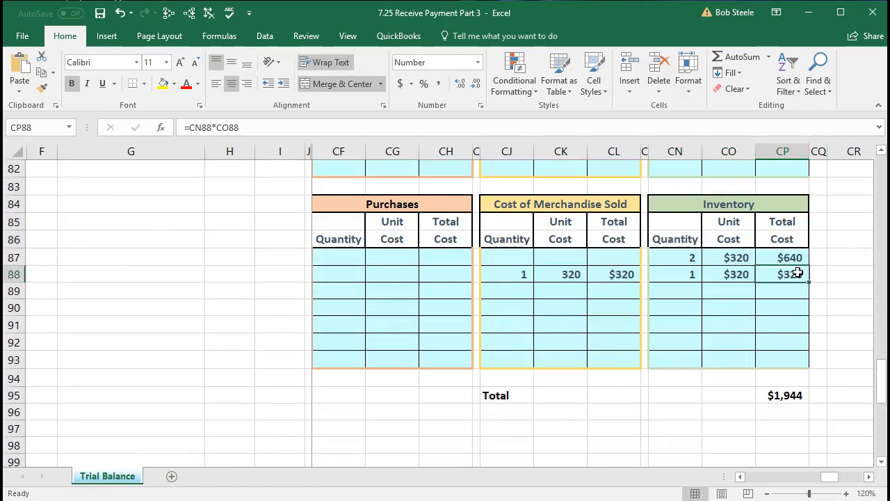
left_click(781, 398)
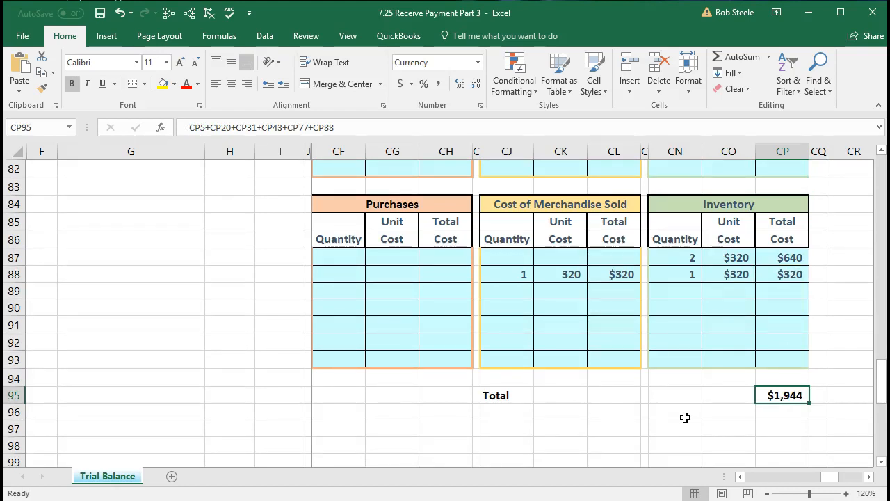
scroll(685, 417, "up", 20)
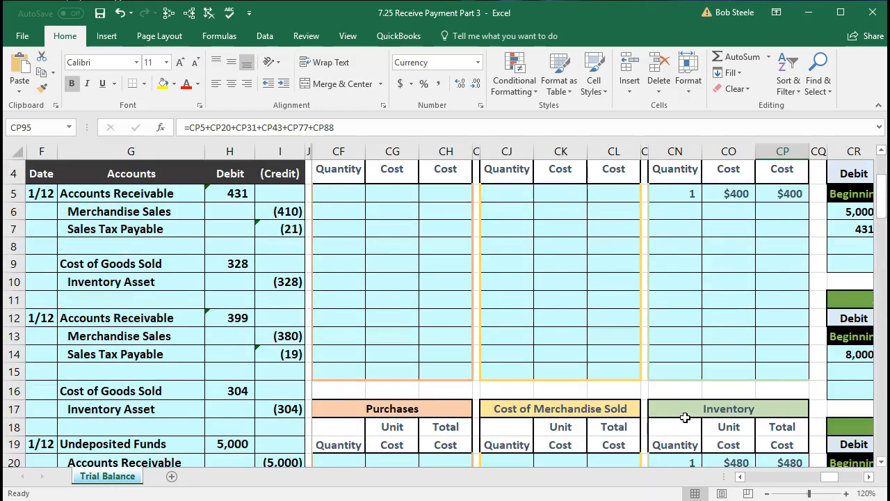
scroll(661, 306, "up", 1)
left_click(646, 292)
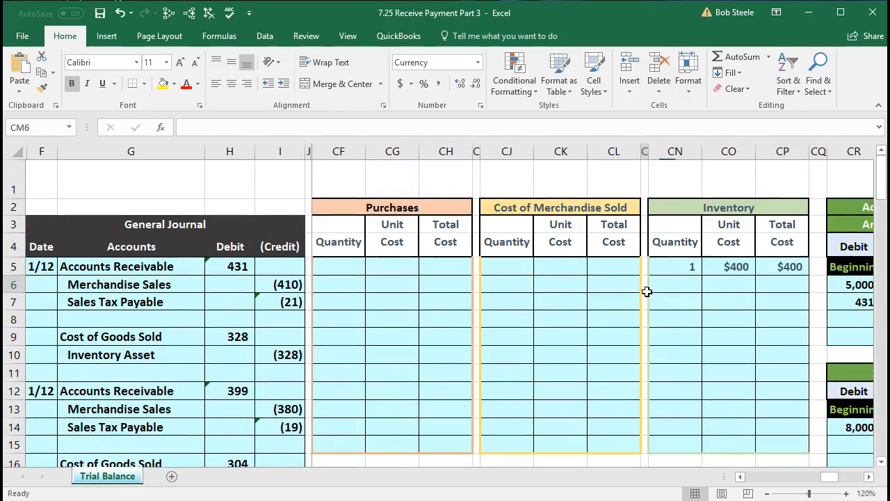
key("Left")
key("Left")
key("Left")
key("Left")
key("Left")
key("Left")
key("Left")
key("Left")
key("Left")
key("Left")
key("Left")
key("Left")
key("Left")
key("Left")
key("Left")
key("Left")
key("Left")
key("Left")
key("Left")
key("Left")
key("Left")
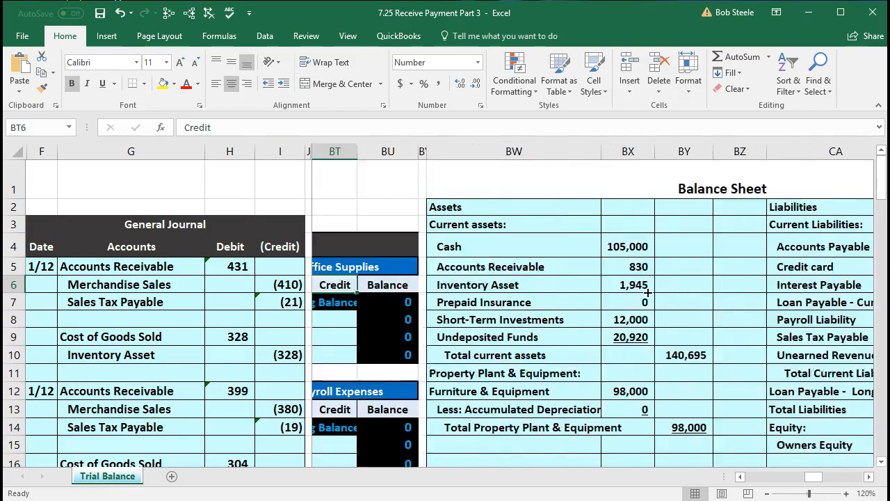
key("Left")
key("Left")
key("Left")
key("Left")
key("Left")
key("Left")
key("Left")
key("Left")
key("Left")
key("Left")
key("Left")
key("Left")
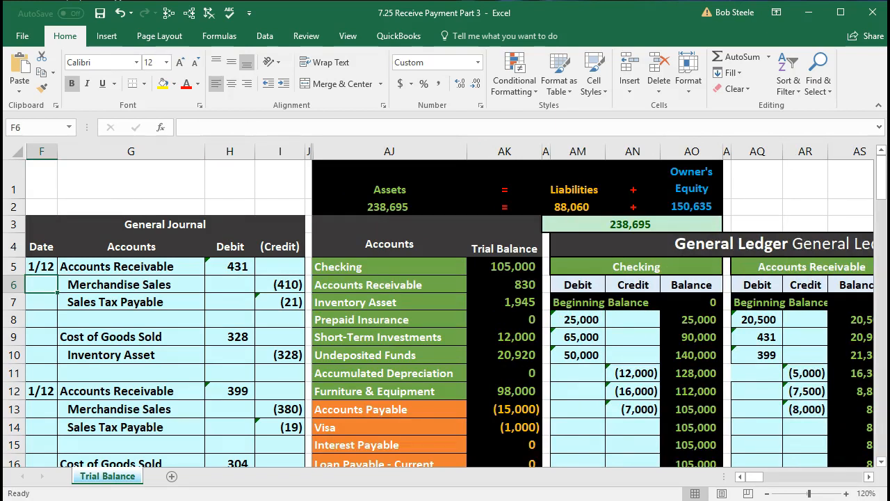
left_click(354, 426)
left_click(194, 190)
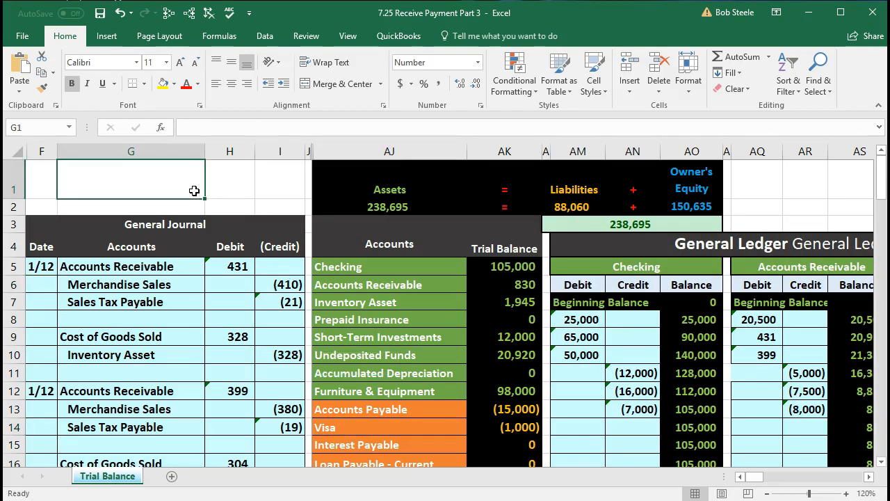
left_click(49, 182)
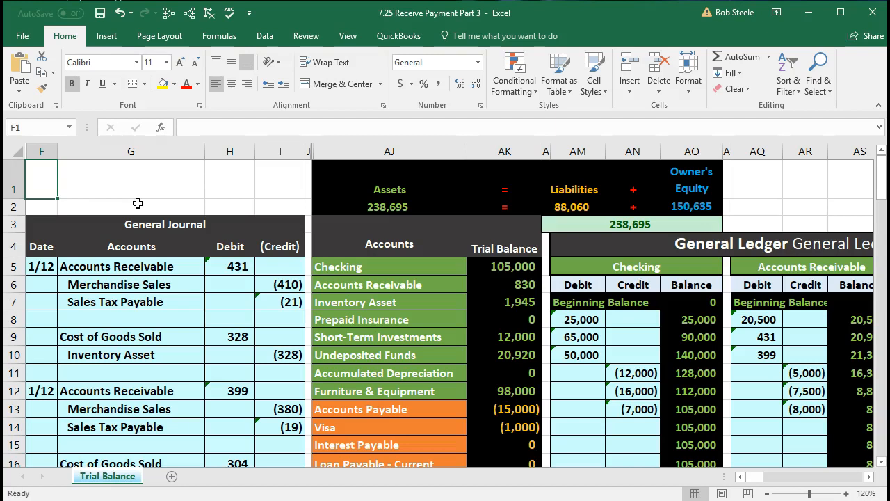
left_click(177, 271)
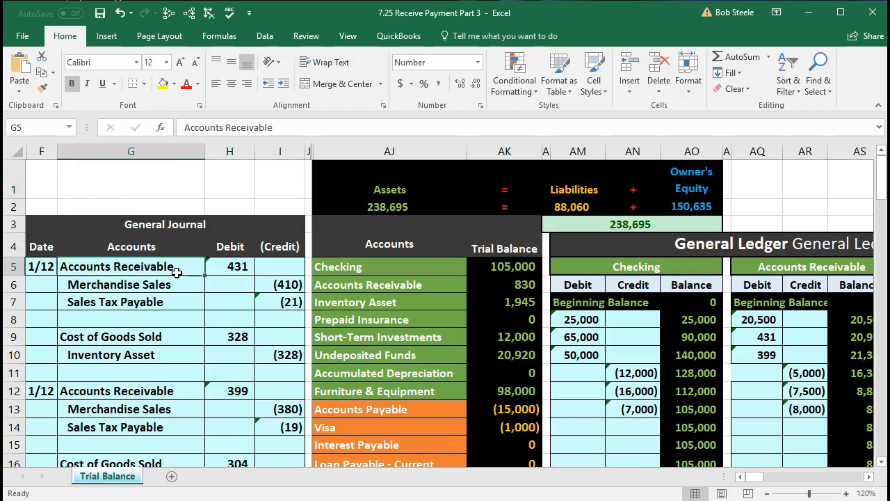
Step: Unfreeze the panes so the entire worksheet can scroll
left_click(334, 181)
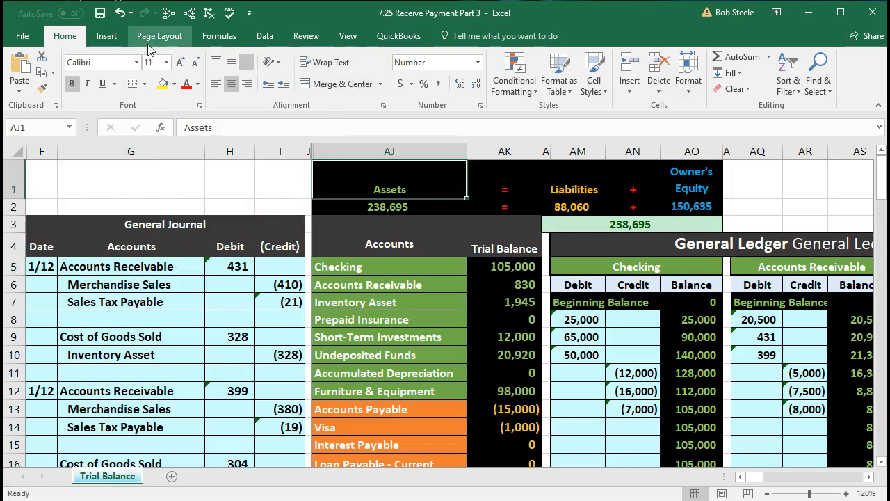
left_click(349, 38)
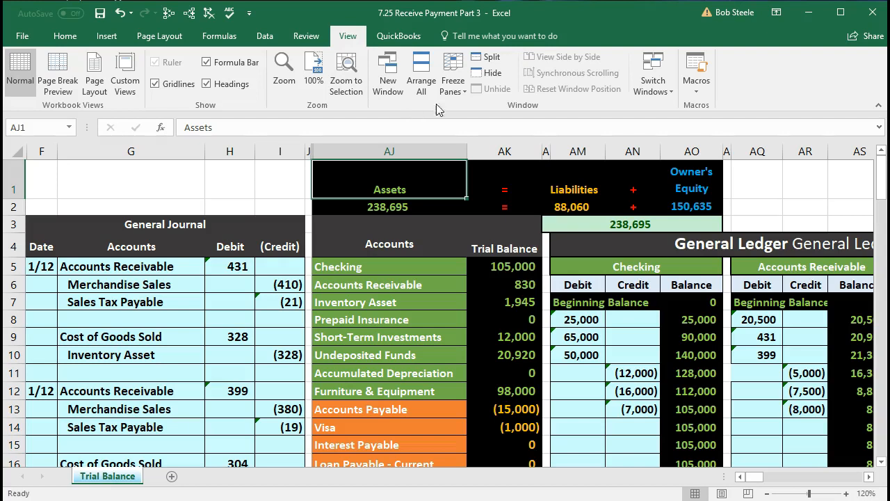
left_click(453, 82)
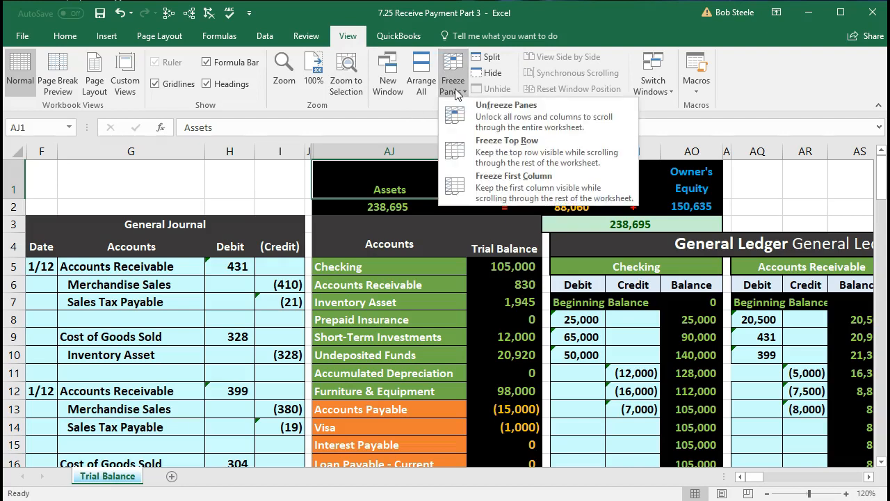
left_click(502, 120)
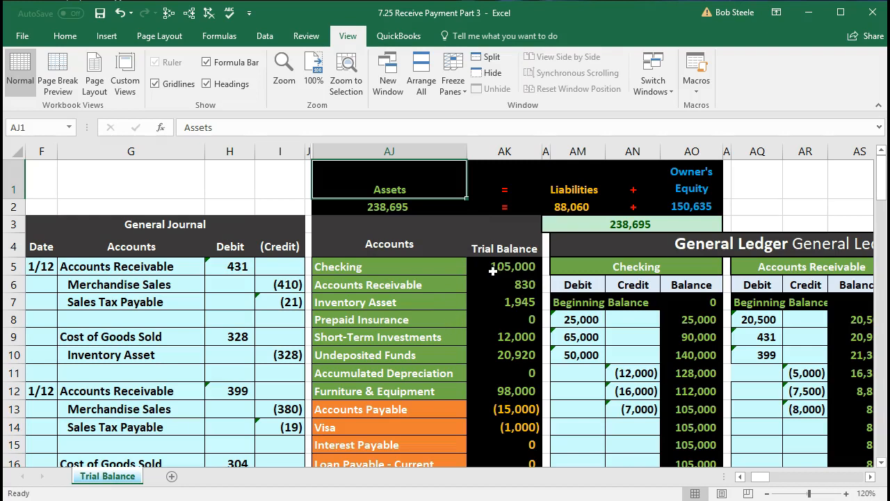
Step: Trace the dependents of the trial balance's Undeposited Funds in AK10 and Inventory Asset in AK7
left_click(509, 354)
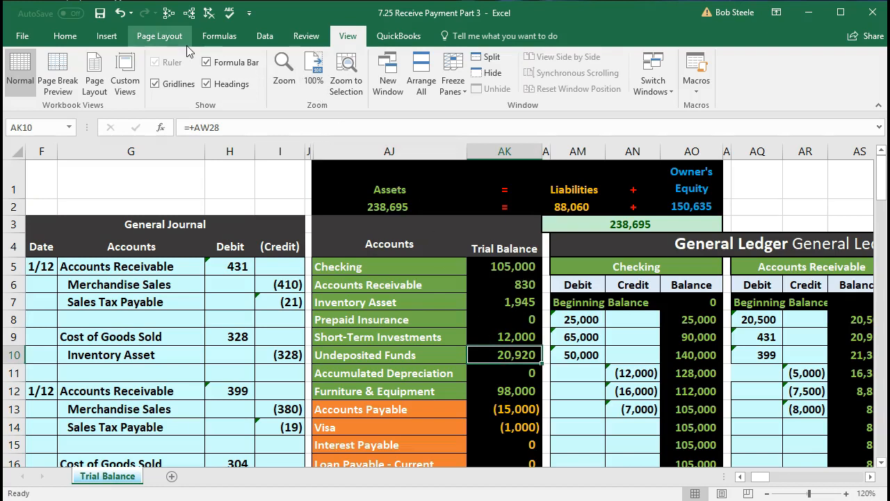
left_click(189, 14)
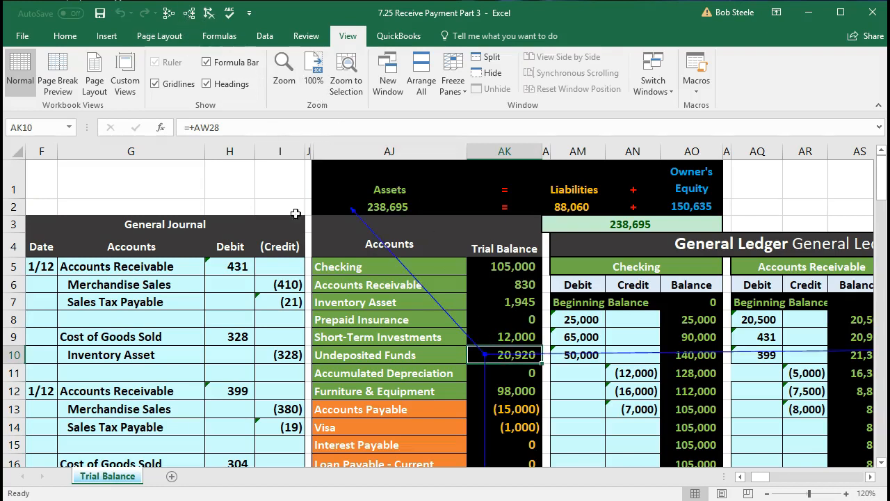
left_click(509, 298)
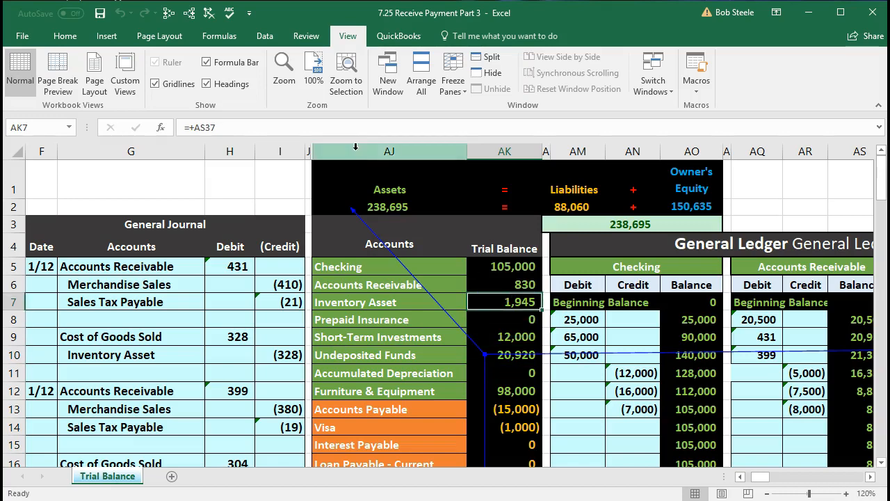
left_click(189, 14)
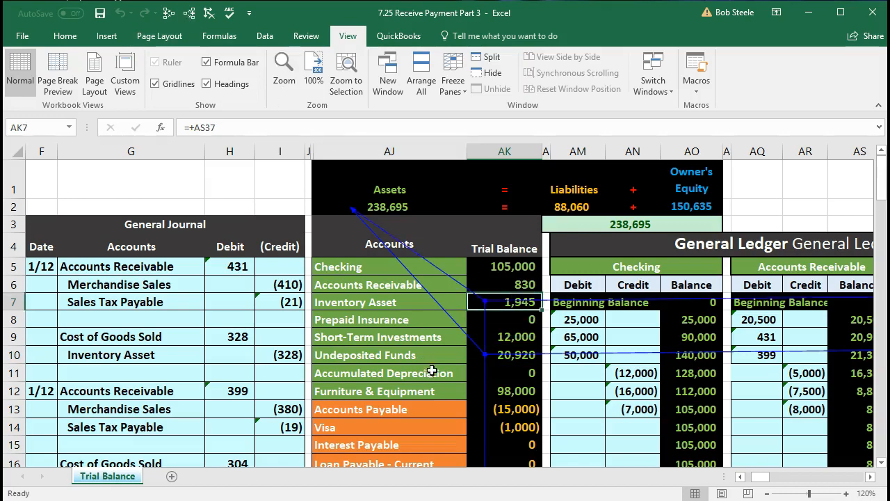
Step: Trace the dependents of the trial balance's Merchandise Sales in AK23 and Cost of Goods Sold in AK26
scroll(433, 372, "down", 5)
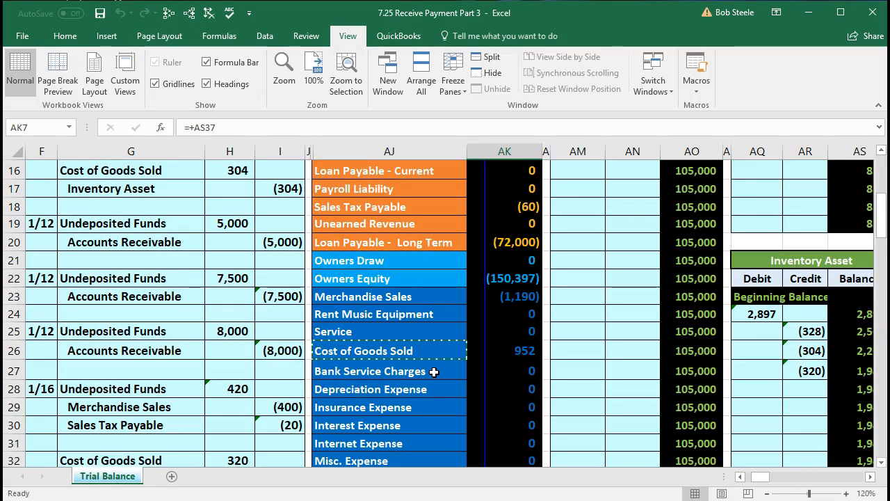
left_click(508, 299)
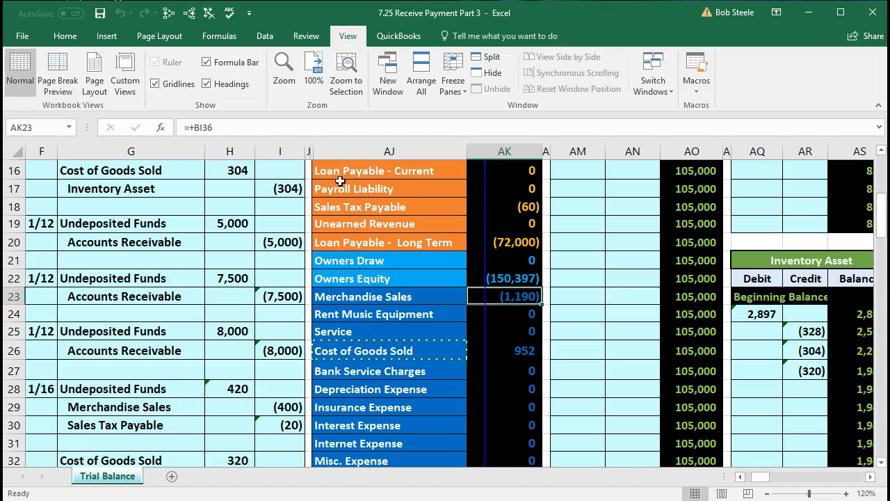
left_click(191, 15)
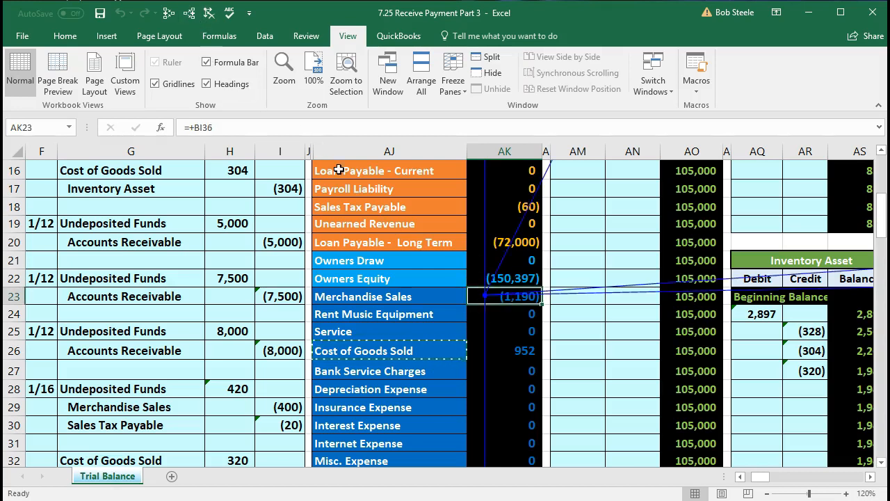
left_click(504, 347)
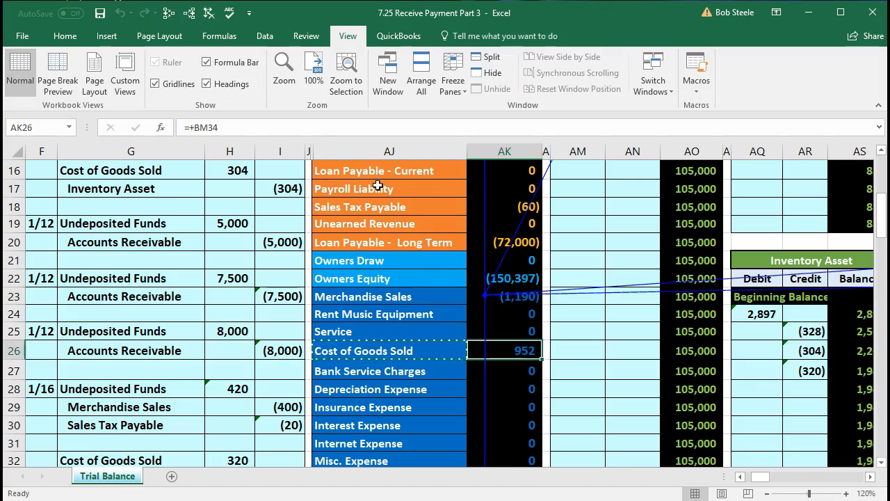
left_click(190, 15)
Step: Follow the tracer arrows to the balance sheet and inspect Inventory Asset in BX6 and Undeposited Funds in BX9
scroll(568, 367, "up", 4)
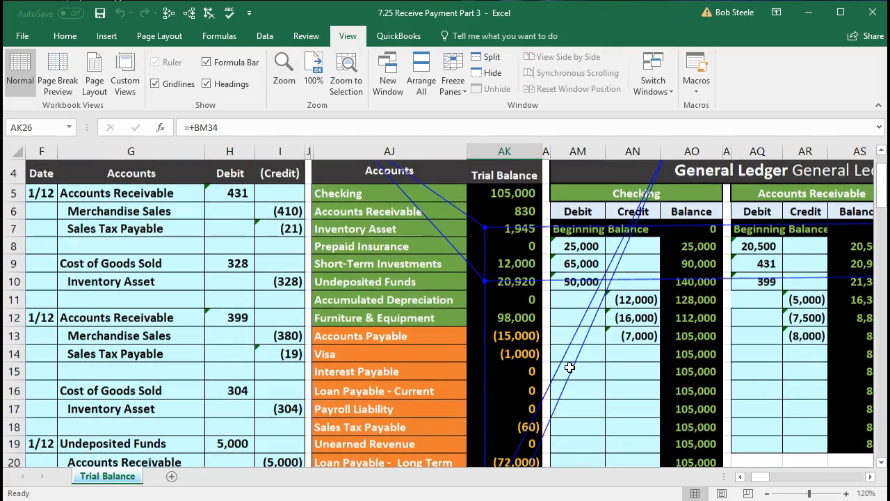
left_click(556, 313)
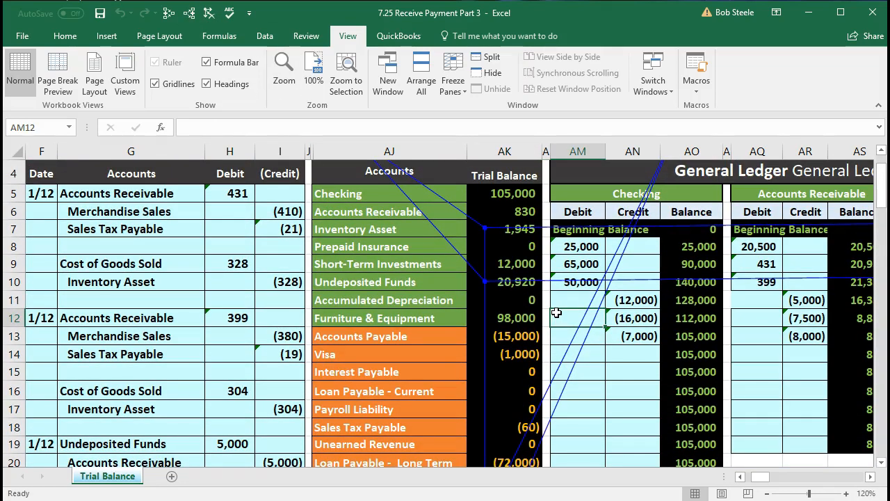
key("Right")
key("Right")
key("Right")
key("Right")
key("Right")
key("Right")
key("Right")
key("Right")
key("Right")
key("Right")
key("Right")
key("Right")
key("Right")
key("Right")
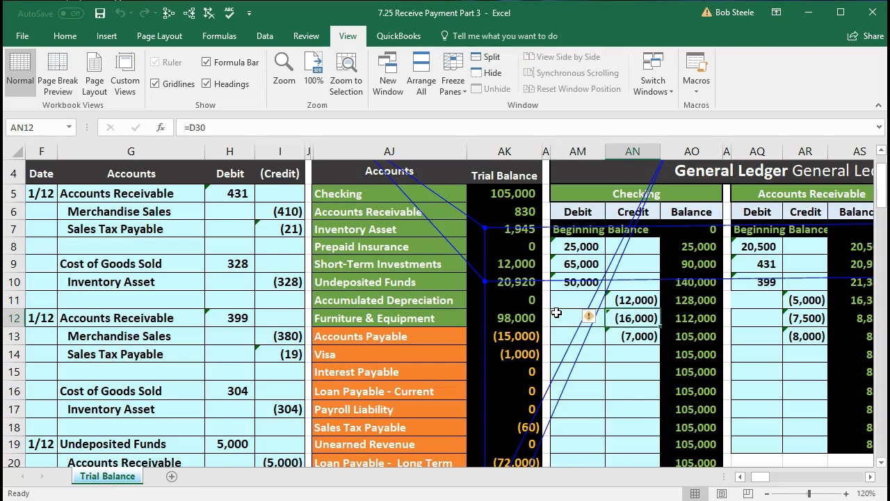
key("Right")
key("Right")
key("Right")
key("Right")
key("Right")
key("Right")
key("Right")
key("Right")
key("Right")
key("Right")
key("Right")
key("Right")
key("Right")
key("Right")
key("Right")
key("Right")
key("Right")
key("Right")
key("Right")
key("Right")
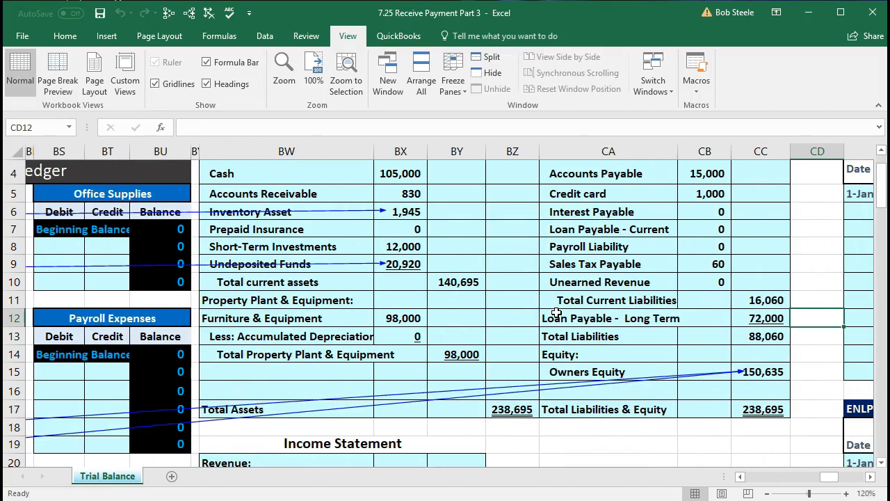
scroll(444, 331, "up", 1)
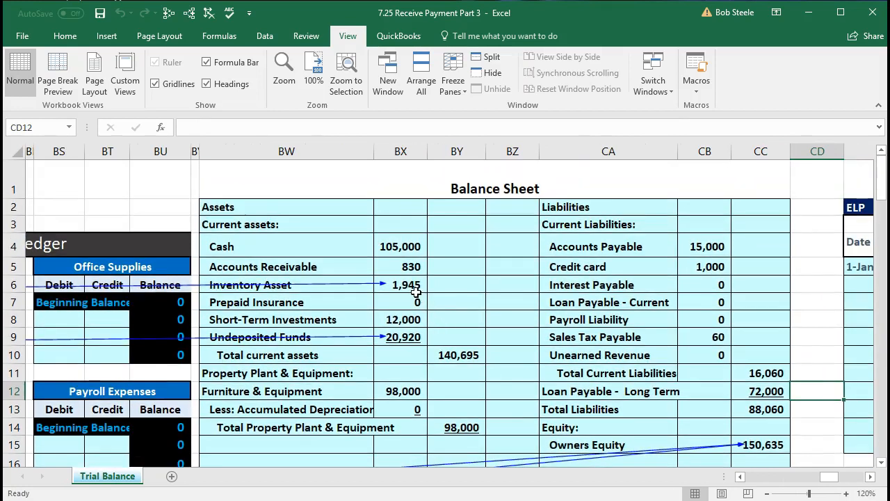
left_click(415, 290)
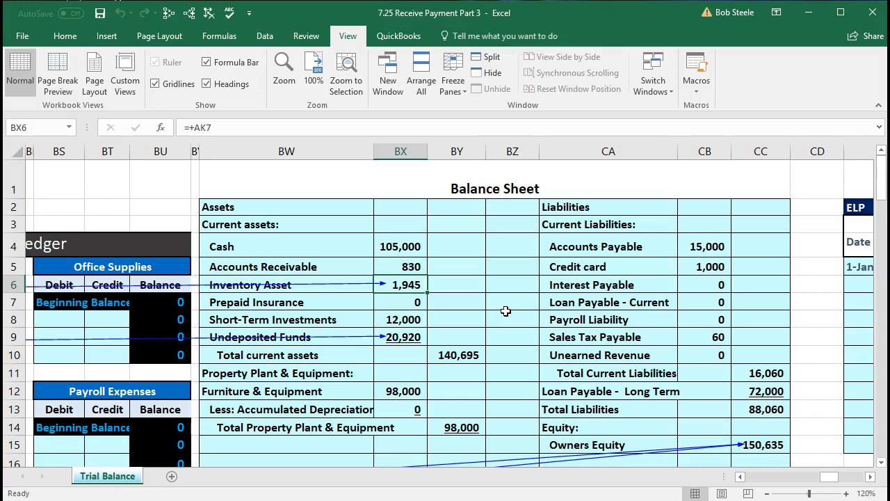
left_click(417, 337)
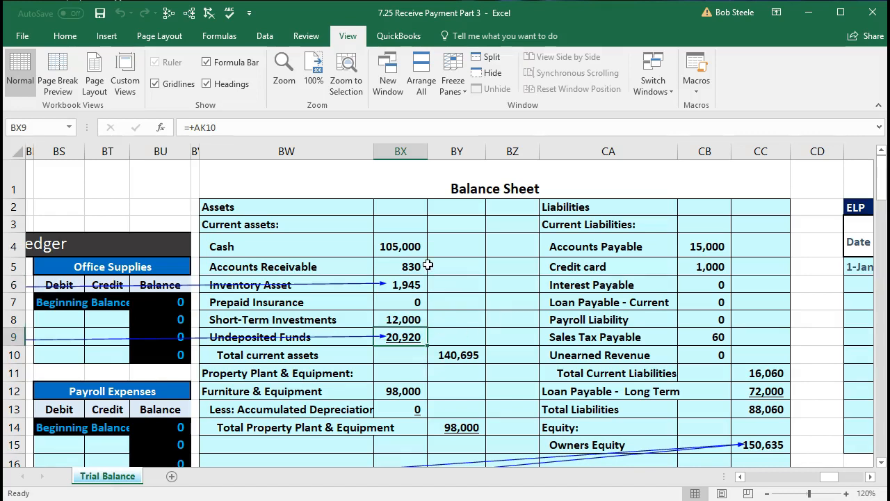
Step: Inspect the balance sheet formulas for total current assets in BY10, total assets in BZ17, and total liabilities and equity in CC17
scroll(438, 292, "down", 1)
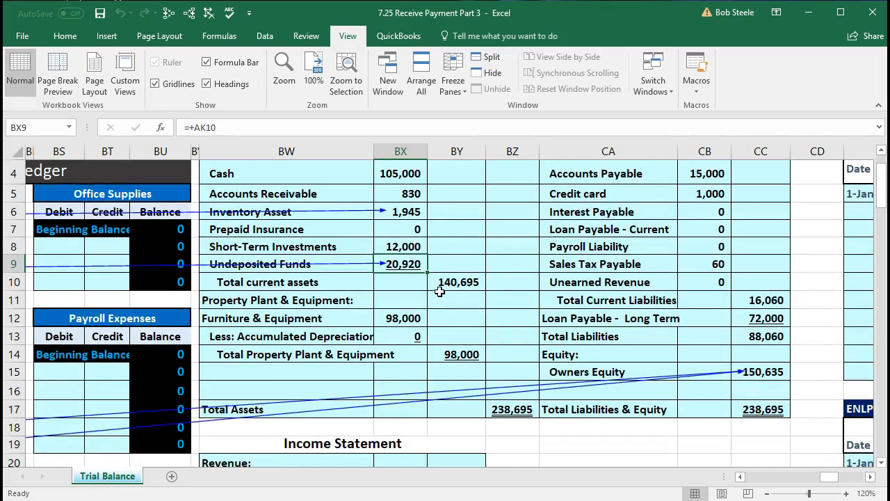
left_click(440, 290)
double_click(442, 282)
key("Return")
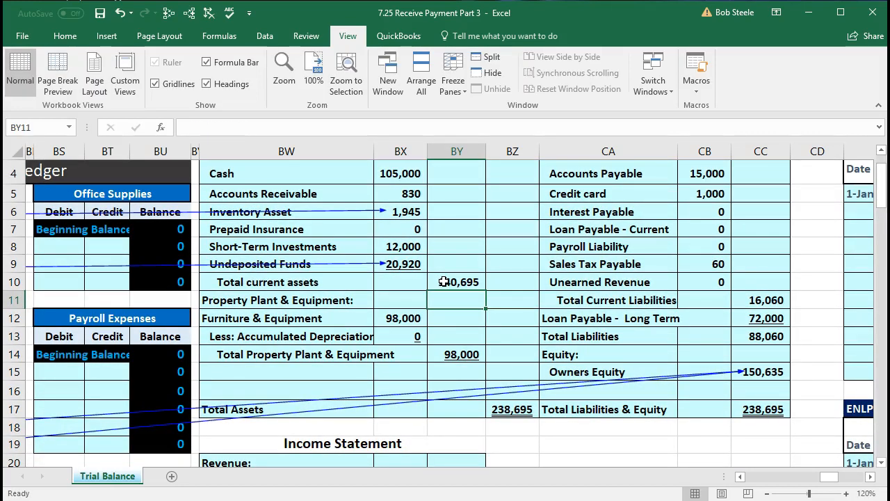
double_click(512, 406)
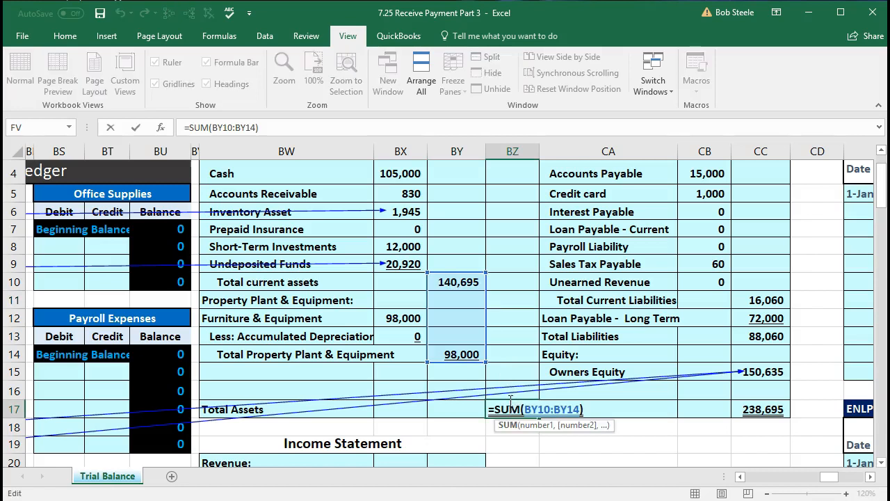
key("Return")
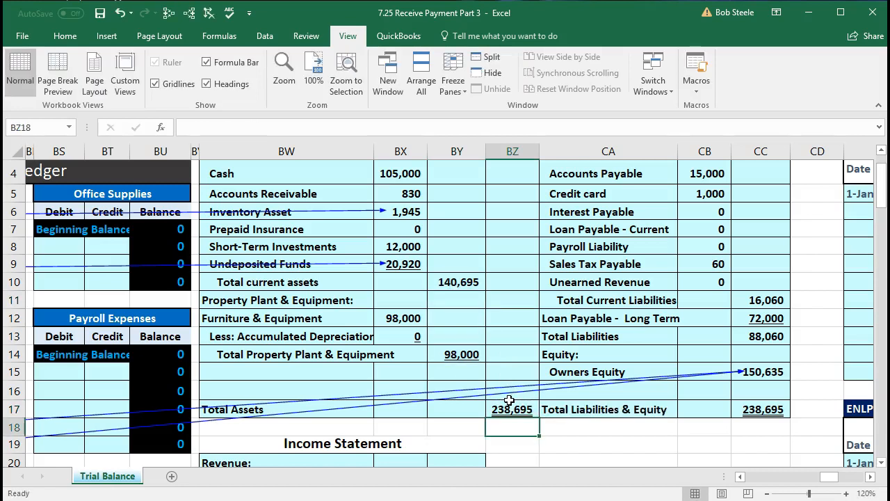
left_click(764, 411)
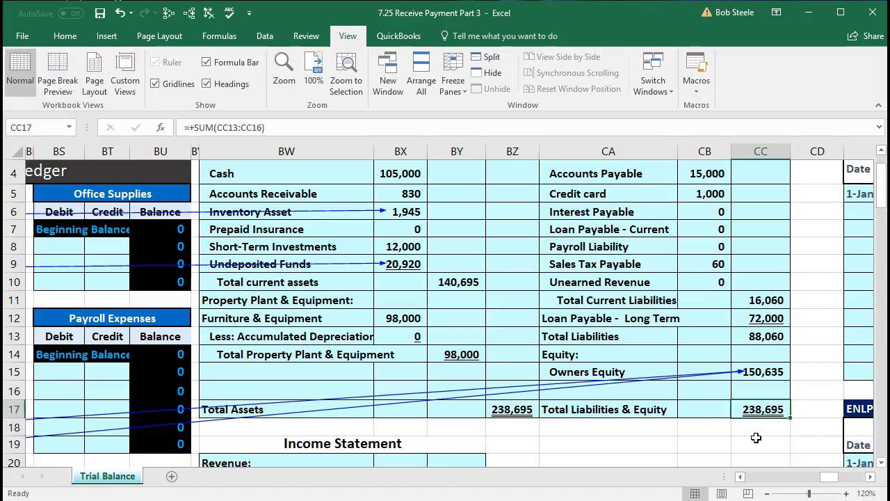
Step: Inspect the Merchandise Sales formula in BX21 of the income statement
scroll(754, 429, "down", 2)
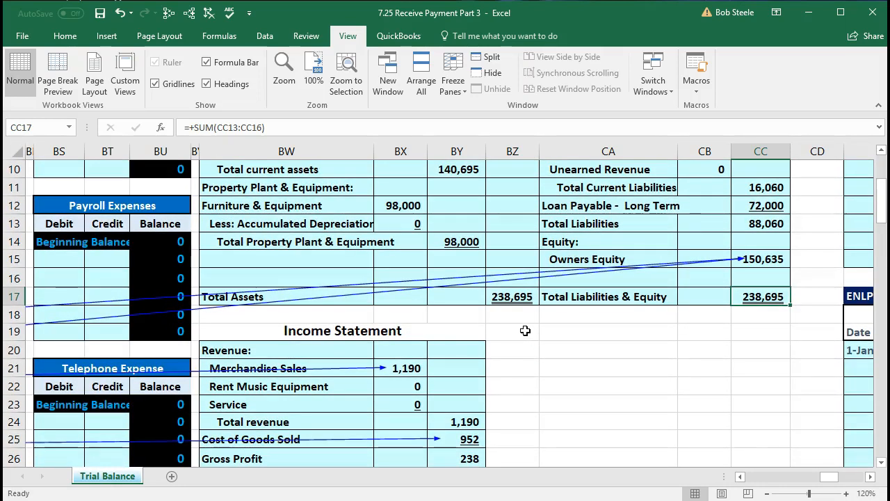
scroll(528, 334, "down", 2)
left_click(415, 262)
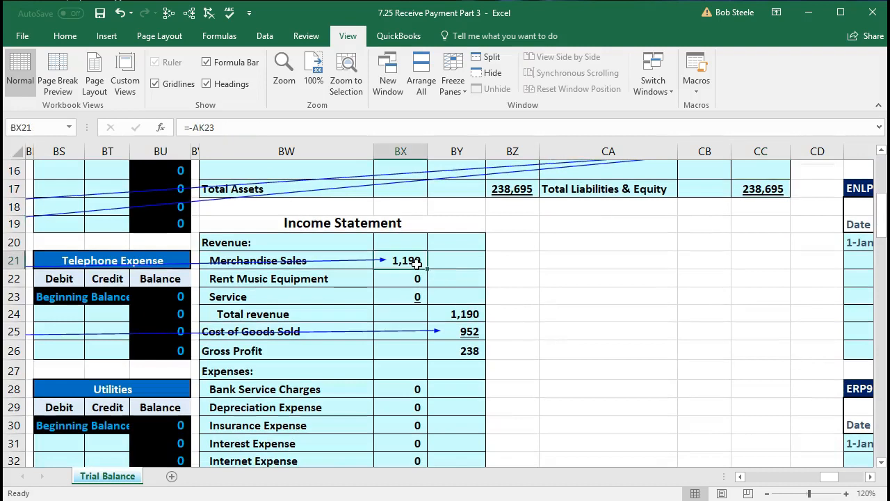
Step: Inspect the income statement formulas for total revenue in BY24, Cost of Goods Sold in BY25, and gross profit in BY26
left_click(467, 313)
left_click(466, 335)
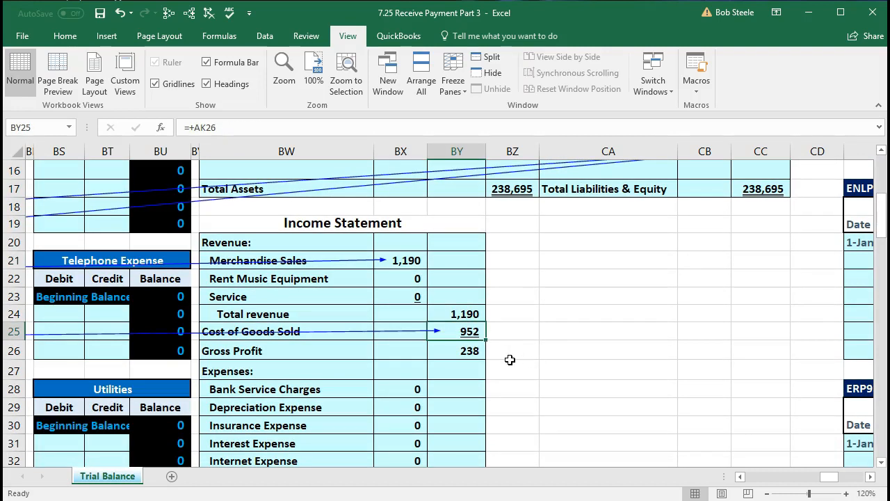
left_click(478, 351)
Step: Inspect the income statement formulas for Net Ordinary Income in BY39 and Net Income (Loss) in BY42
scroll(525, 368, "down", 2)
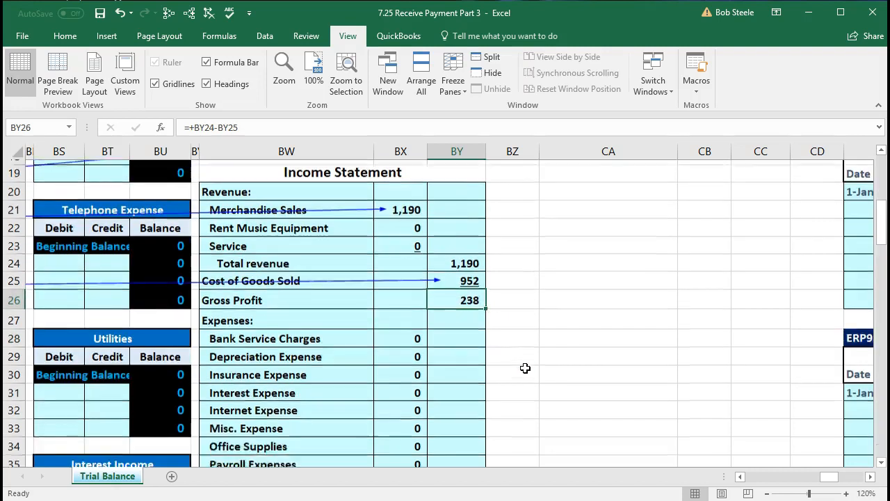
scroll(457, 348, "down", 2)
left_click(448, 369)
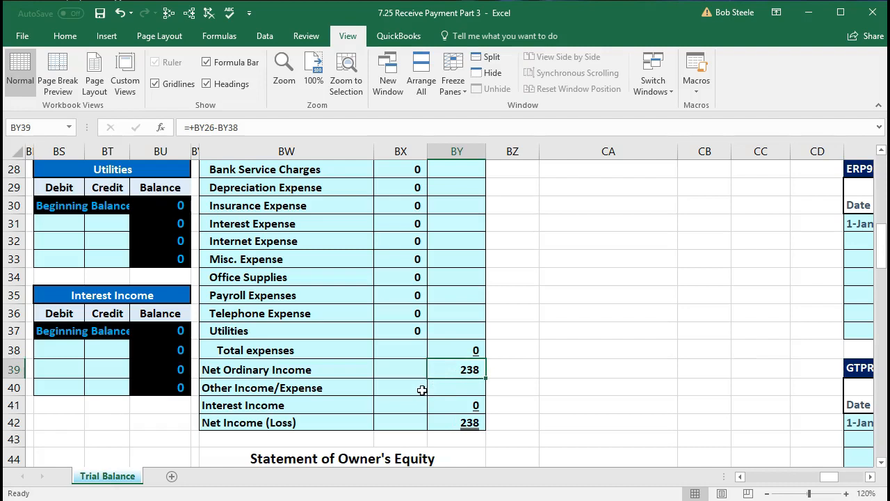
scroll(423, 382, "down", 1)
left_click(447, 366)
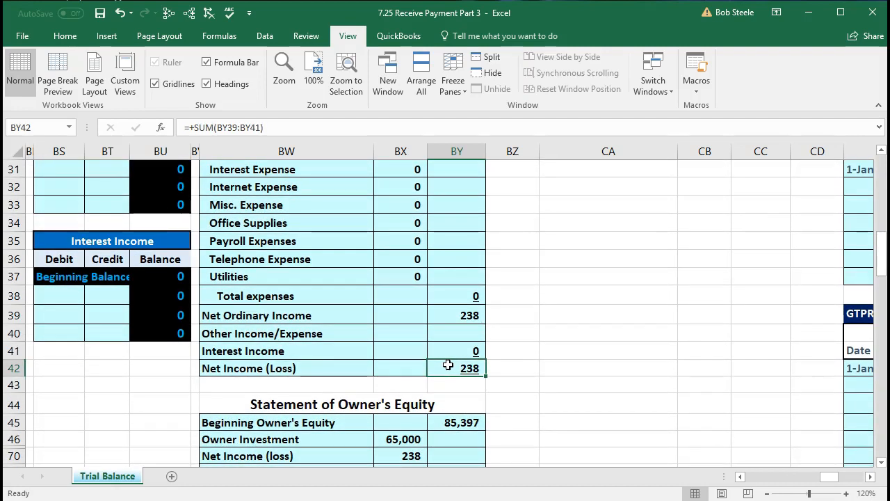
Step: Inspect beginning equity in BY45 and owner investment in BX46, and check the net income link in BX70 against BY42 on the income statement
scroll(448, 365, "down", 2)
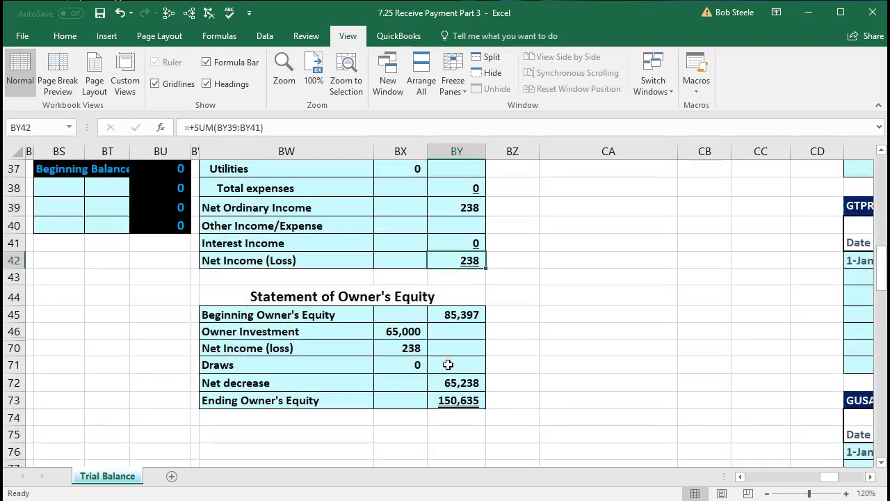
left_click(461, 315)
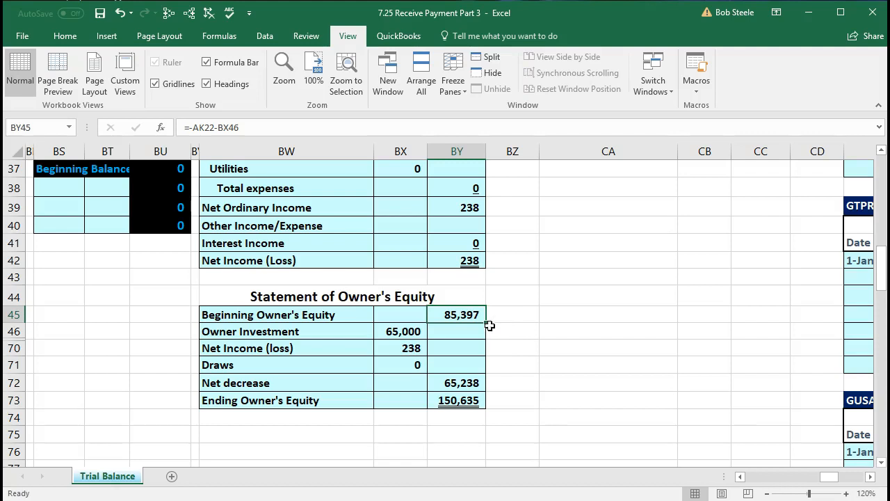
left_click(395, 328)
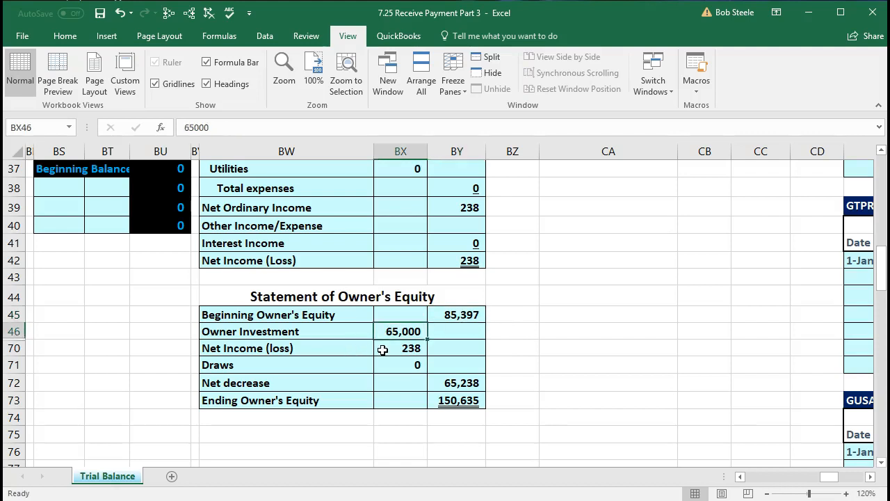
left_click(382, 348)
left_click(460, 273)
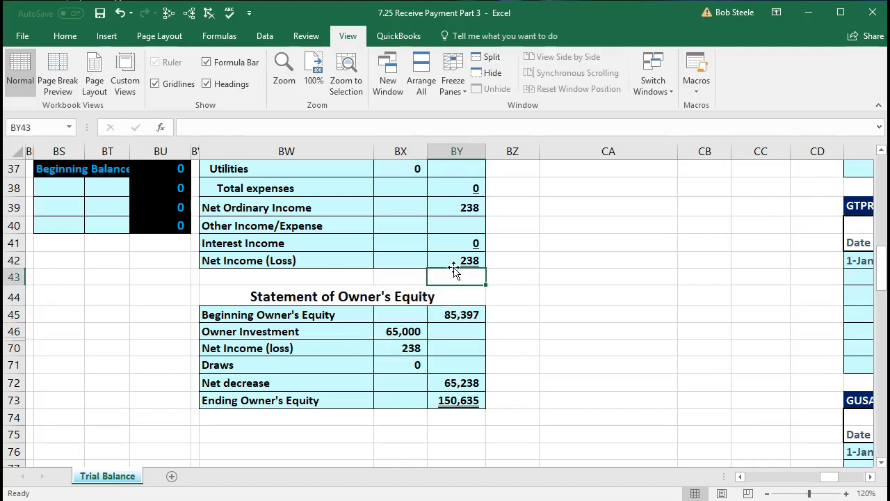
left_click(456, 267)
left_click(389, 349)
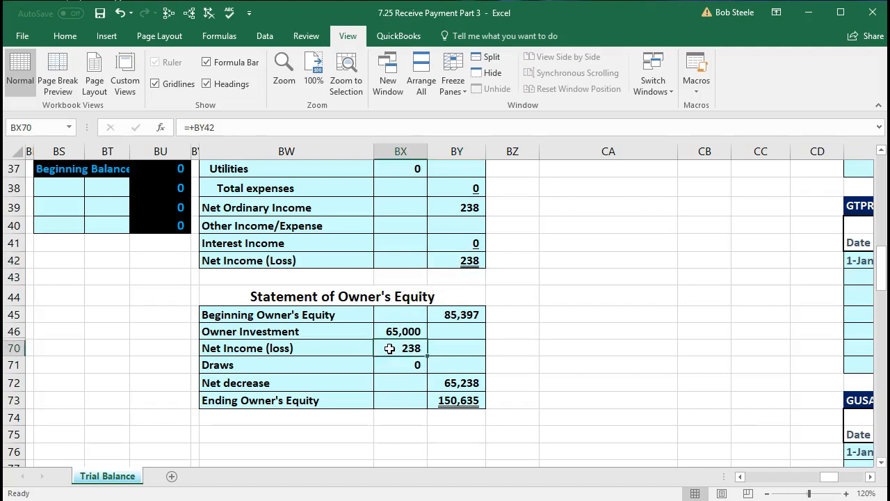
Step: Inspect the formulas for the net decrease in BY72 and Ending Owner's Equity in BY73 of the Statement of Owner's Equity
left_click(442, 383)
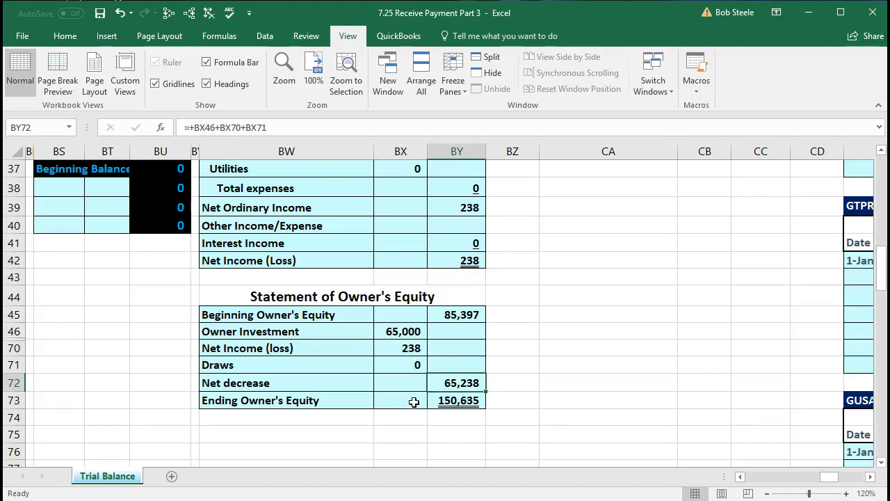
double_click(437, 401)
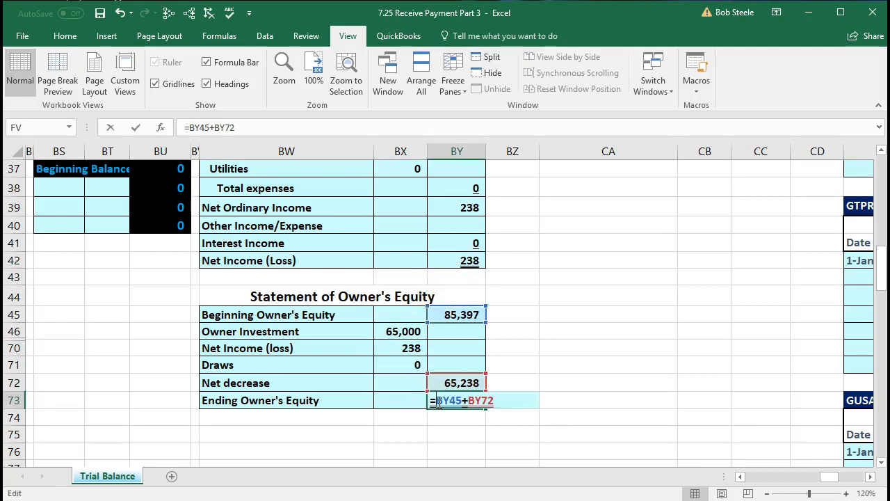
key("Return")
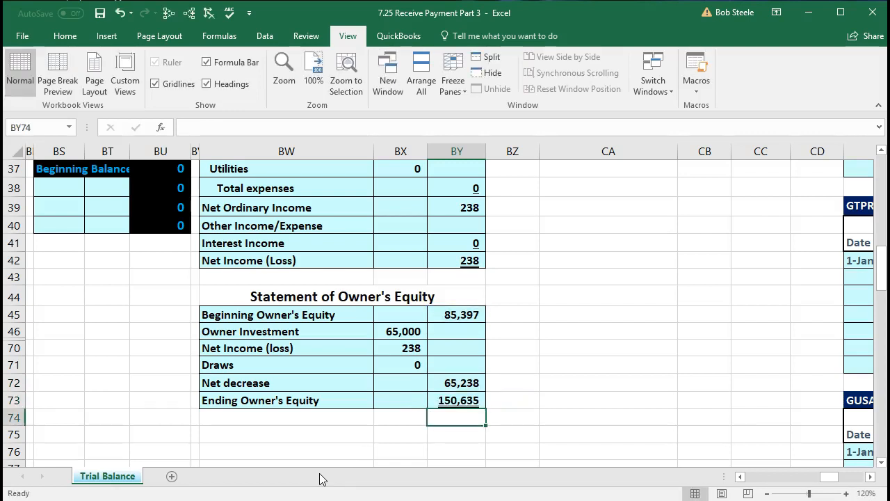
Step: Compare Owners Equity in CC15 of the balance sheet with Ending Owner's Equity in BY73 of the Statement of Owner's Equity
scroll(416, 436, "up", 7)
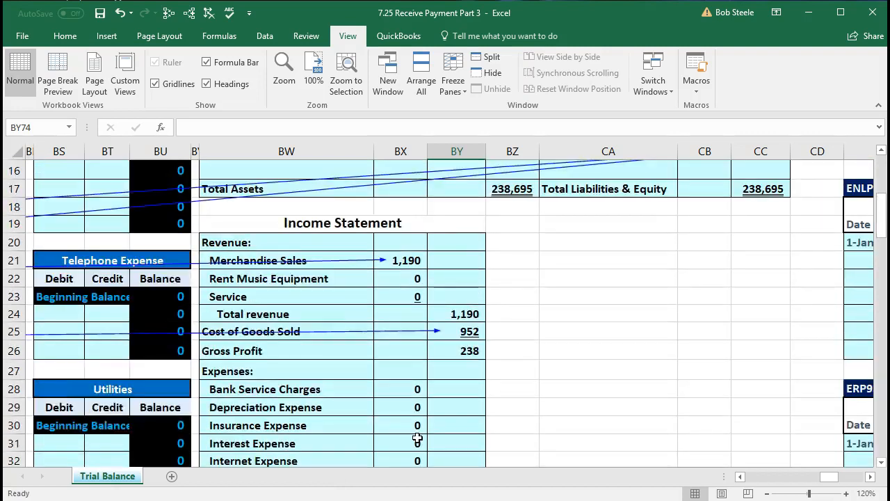
scroll(416, 436, "up", 3)
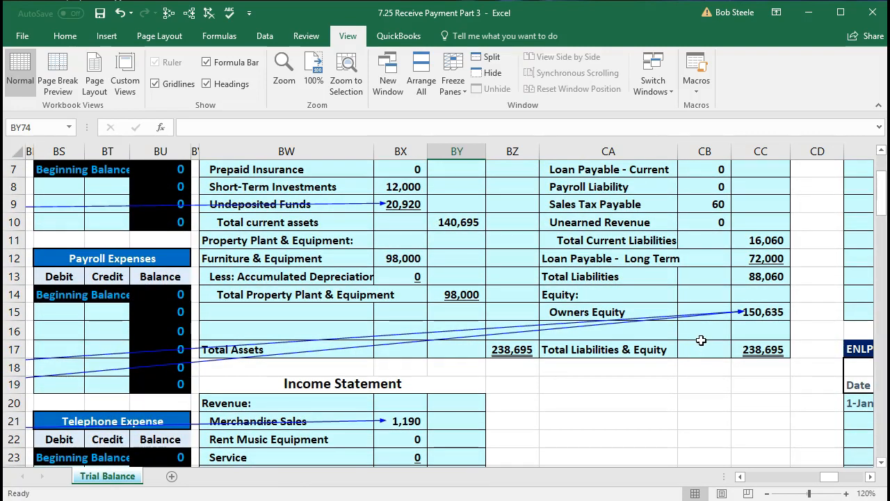
left_click(765, 313)
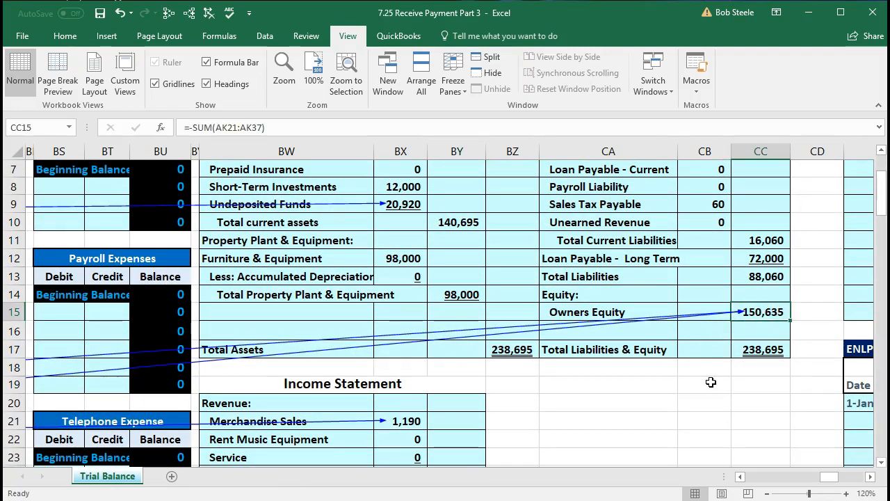
scroll(711, 382, "down", 6)
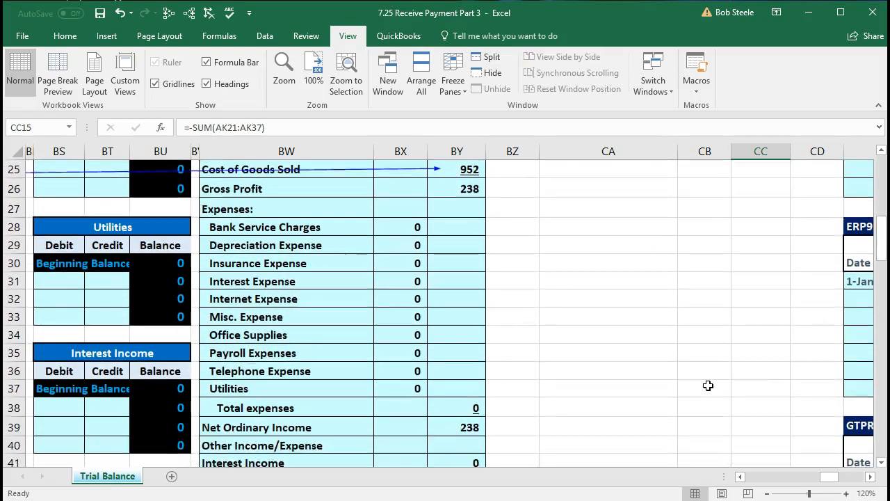
scroll(708, 385, "down", 3)
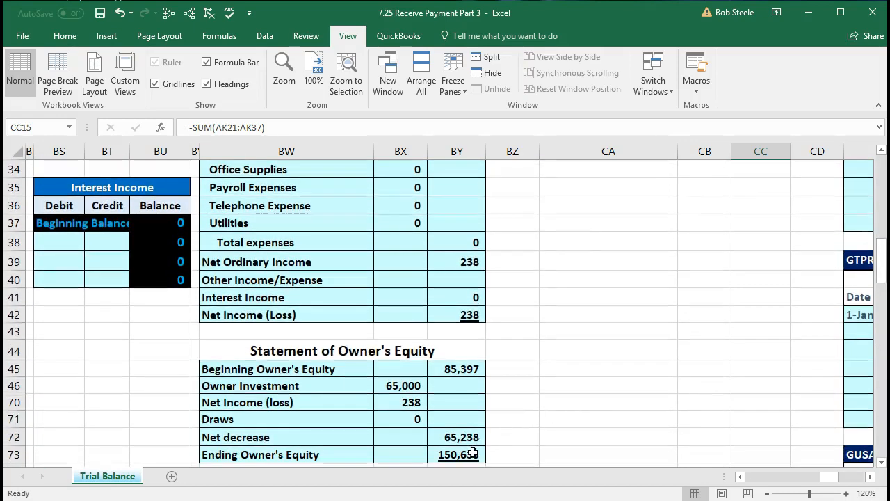
left_click(472, 454)
scroll(587, 387, "up", 7)
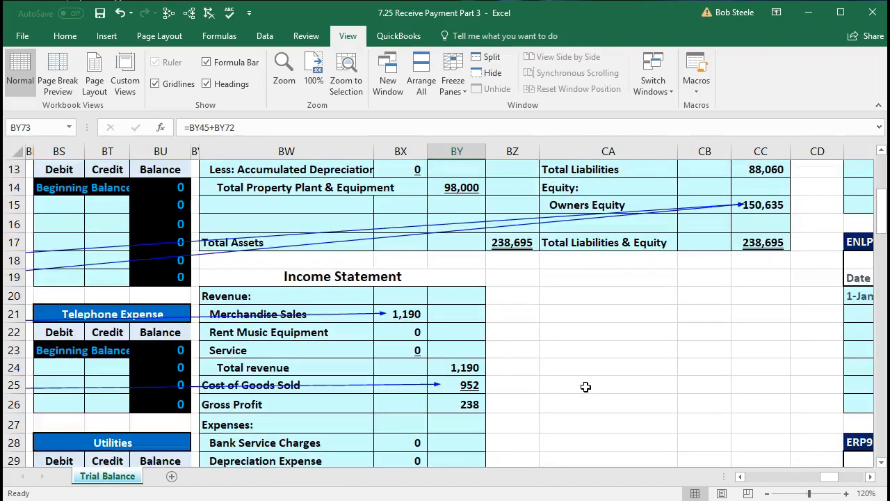
scroll(586, 387, "up", 2)
left_click(763, 314)
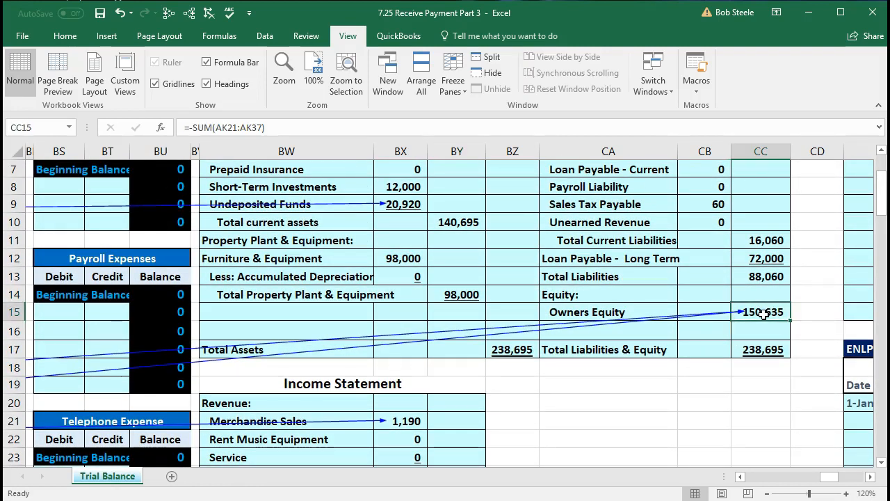